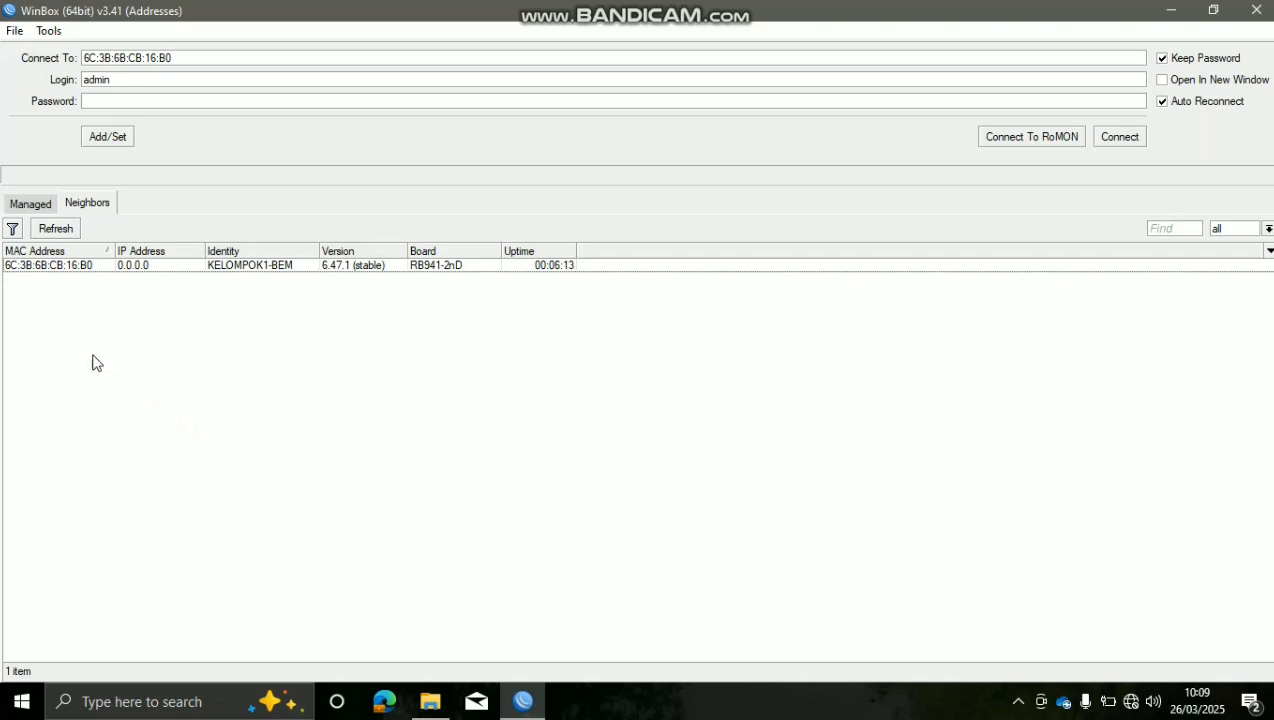
Log into the KELOMPOK1-BEM hAP lite router from the WinBox neighbour list
click(102, 268)
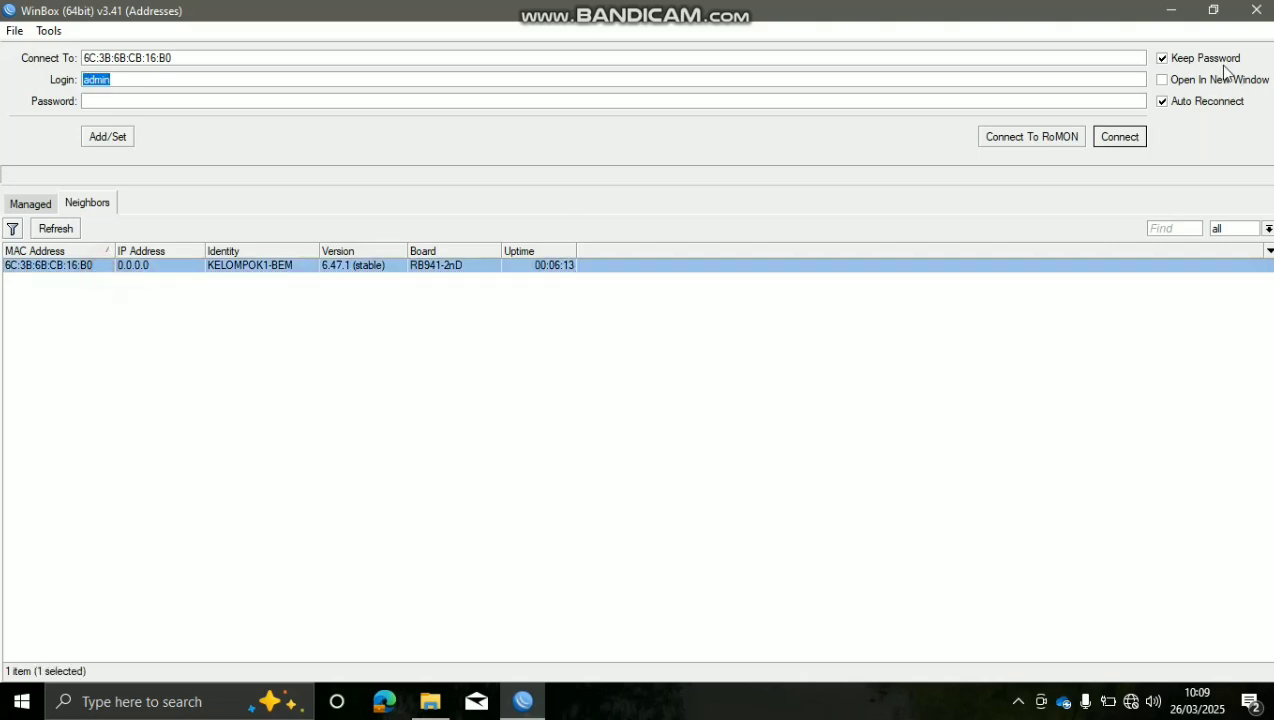
click(1120, 137)
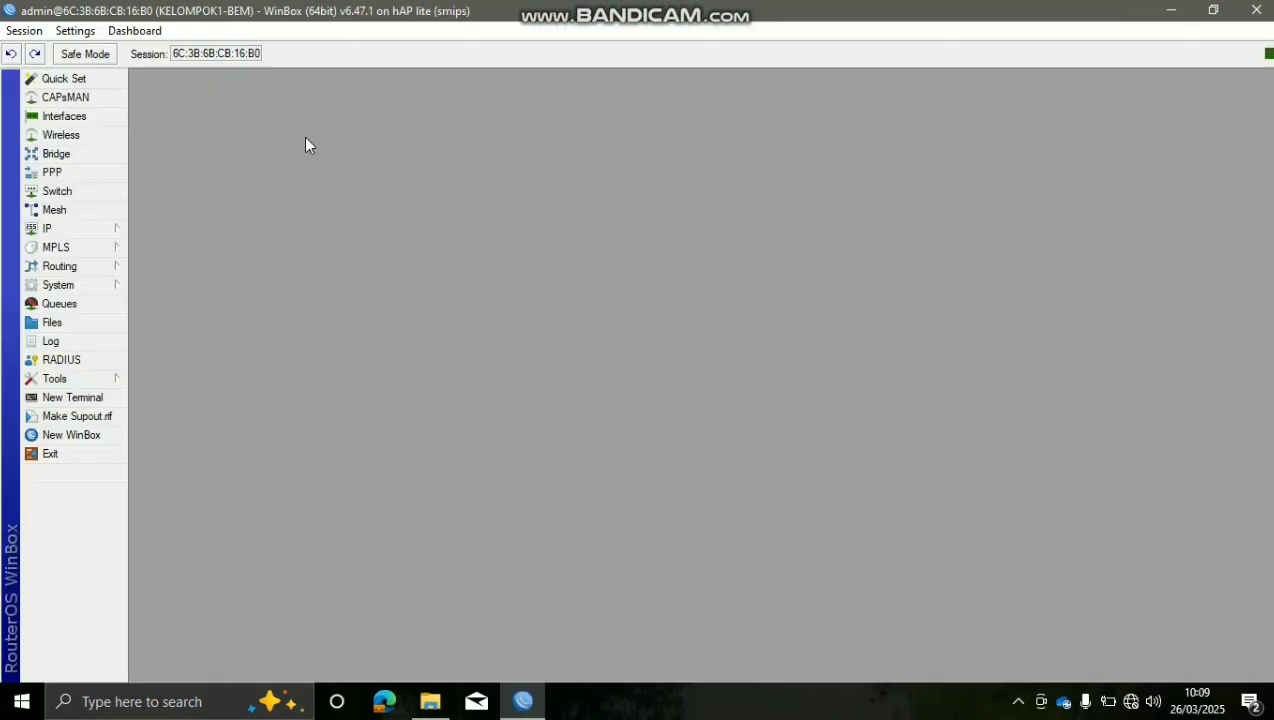
Enable the disabled wlan1 wireless interface from the Interface List
click(104, 118)
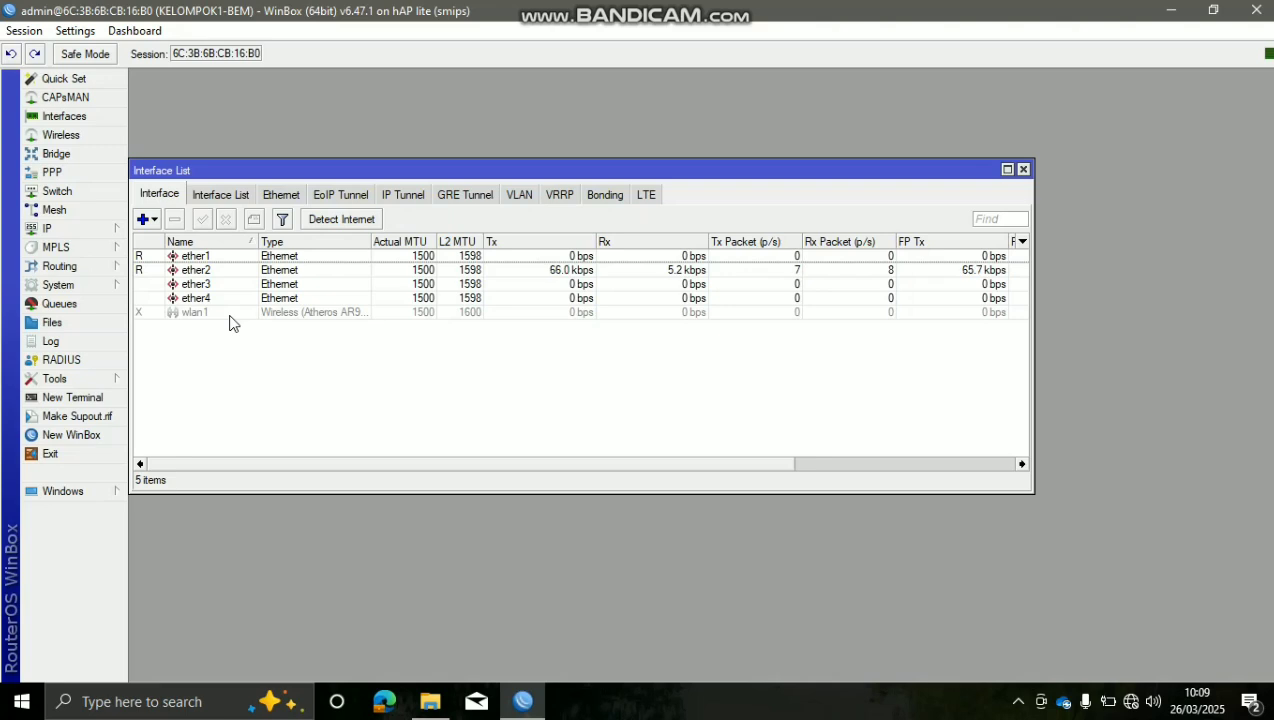
click(229, 316)
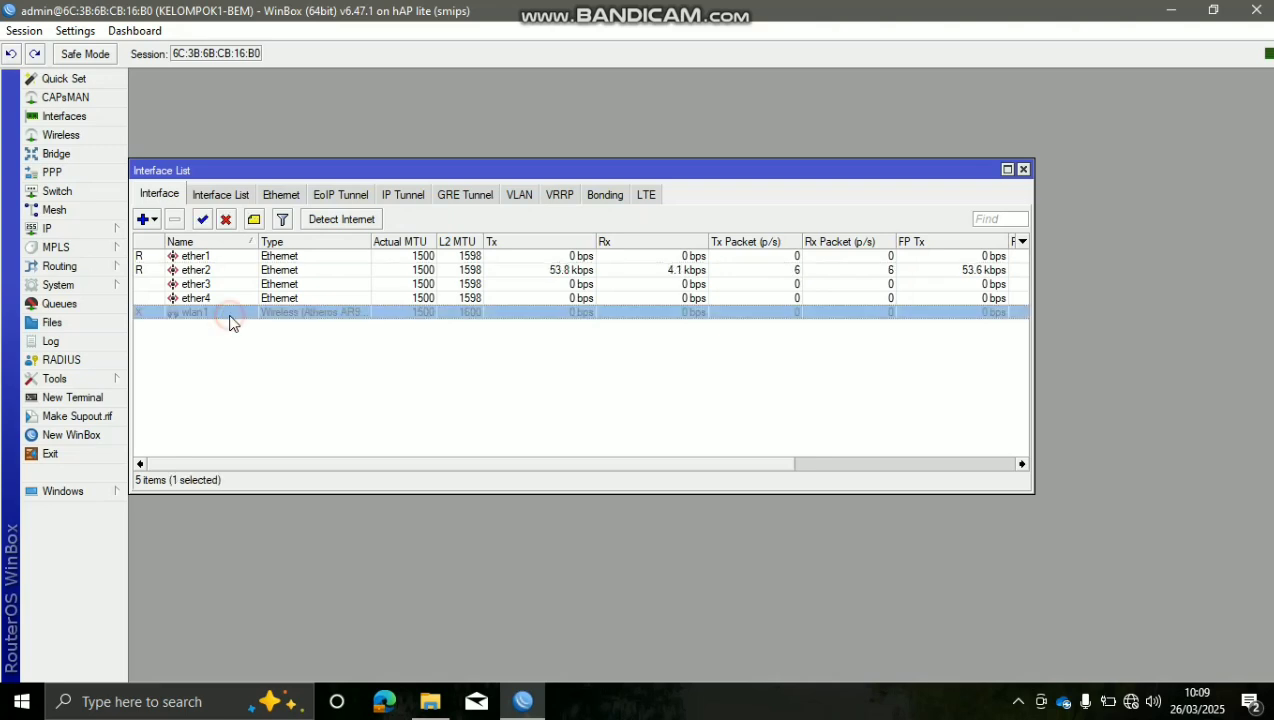
click(202, 219)
click(247, 401)
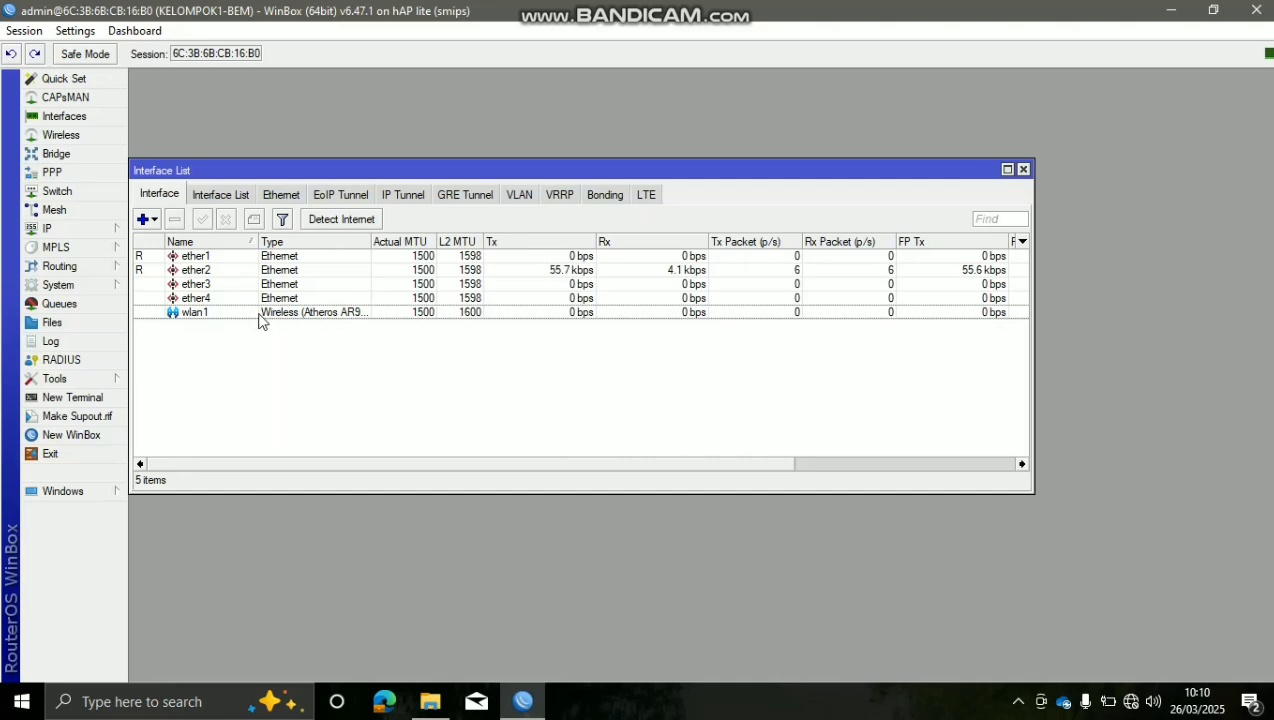
Rename ether1 to ether1-ISP and ether2 to ether2-LAN
double_click(250, 258)
click(593, 180)
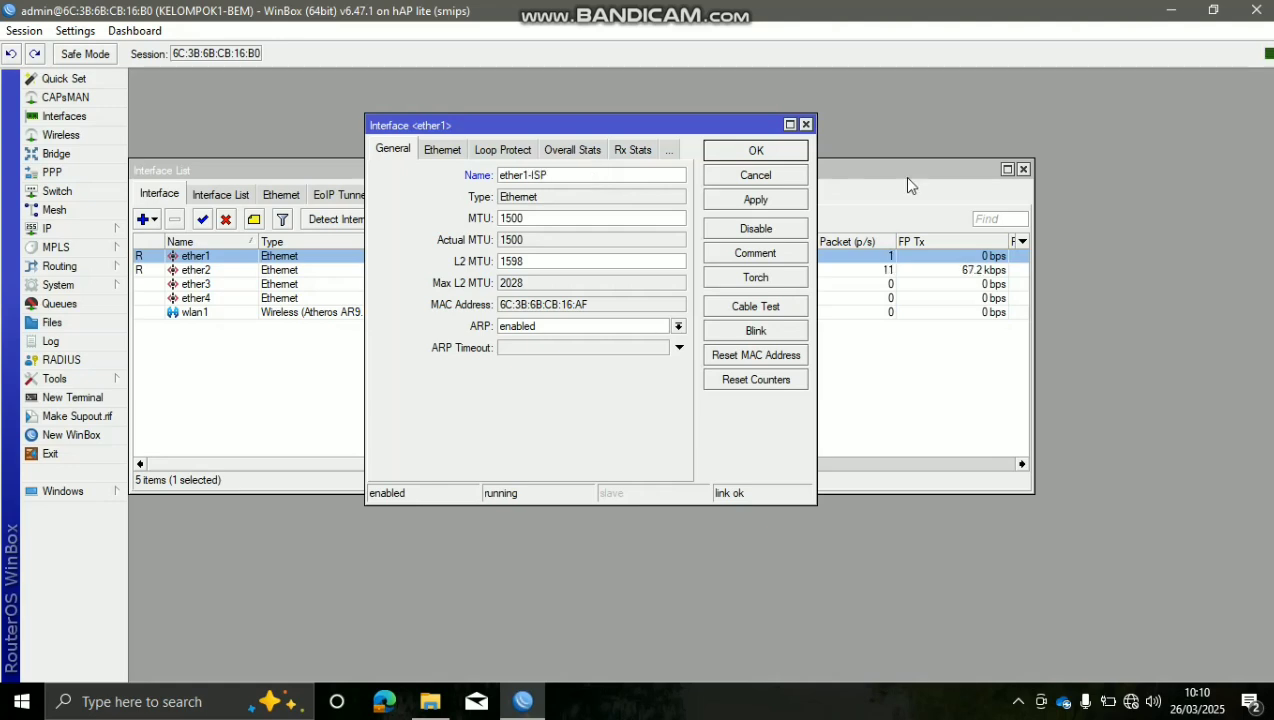
click(792, 199)
click(757, 151)
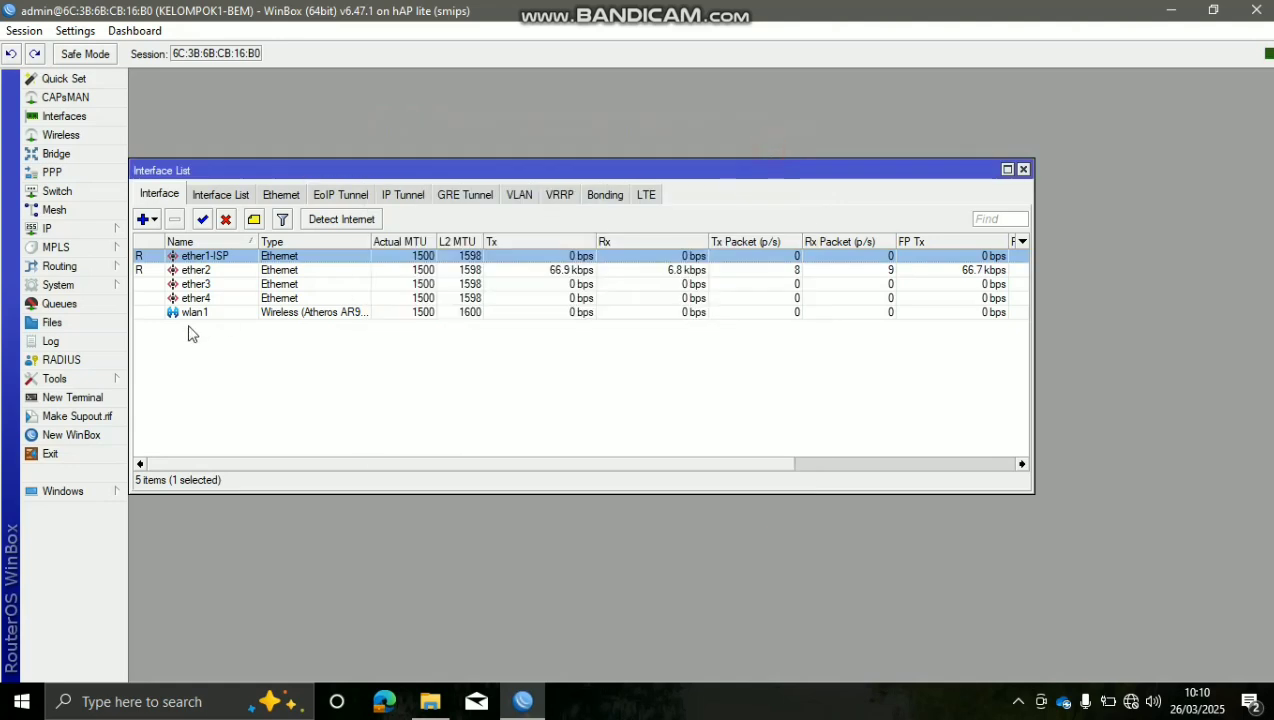
double_click(236, 272)
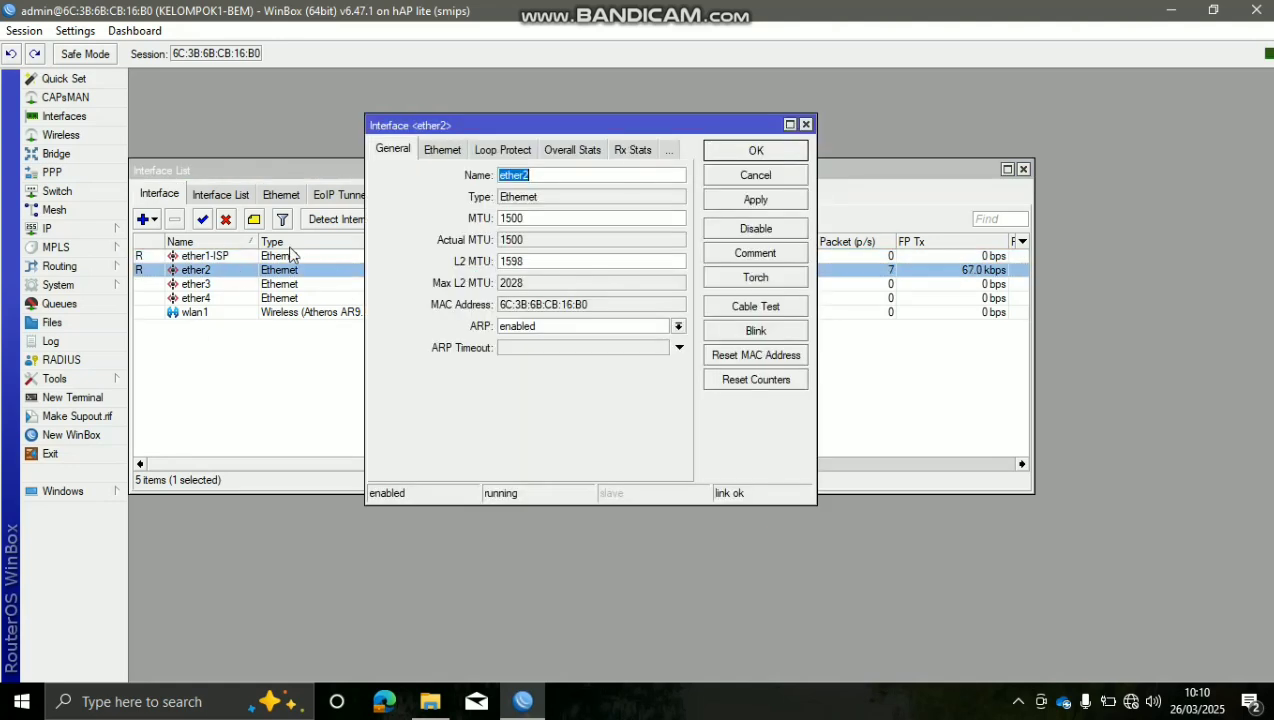
click(622, 170)
text(-LAN)
click(746, 204)
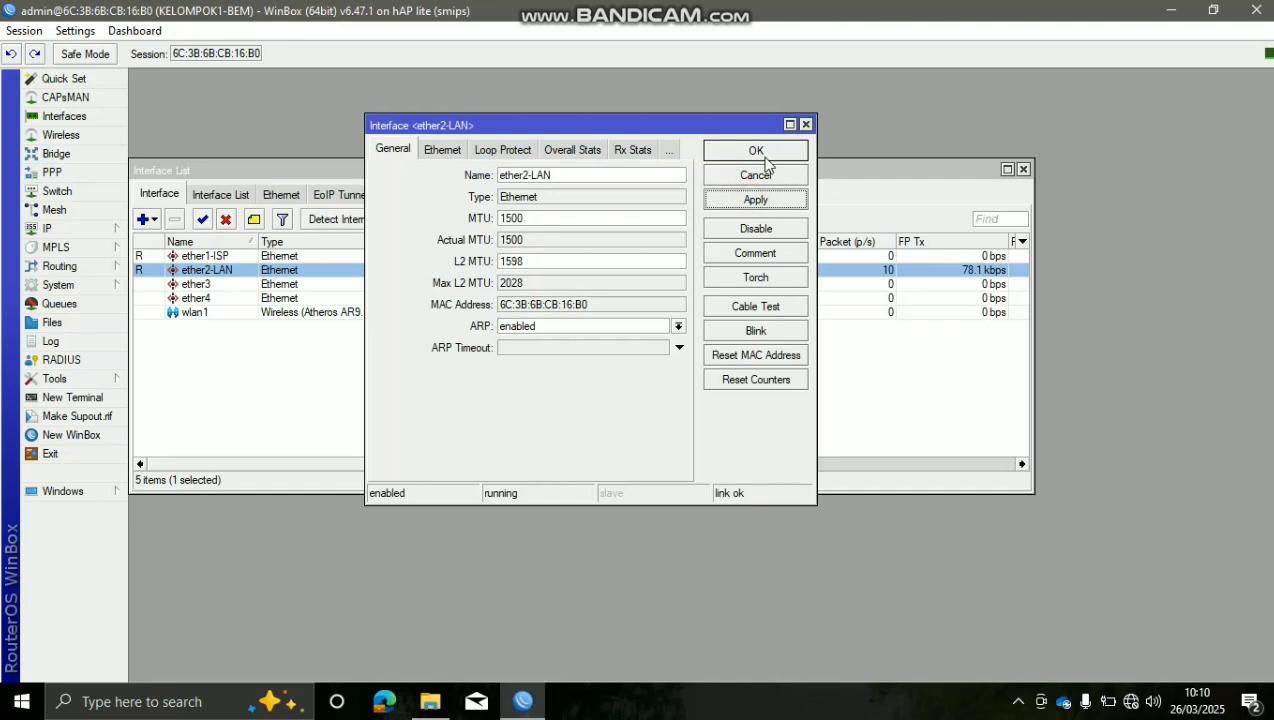
click(756, 152)
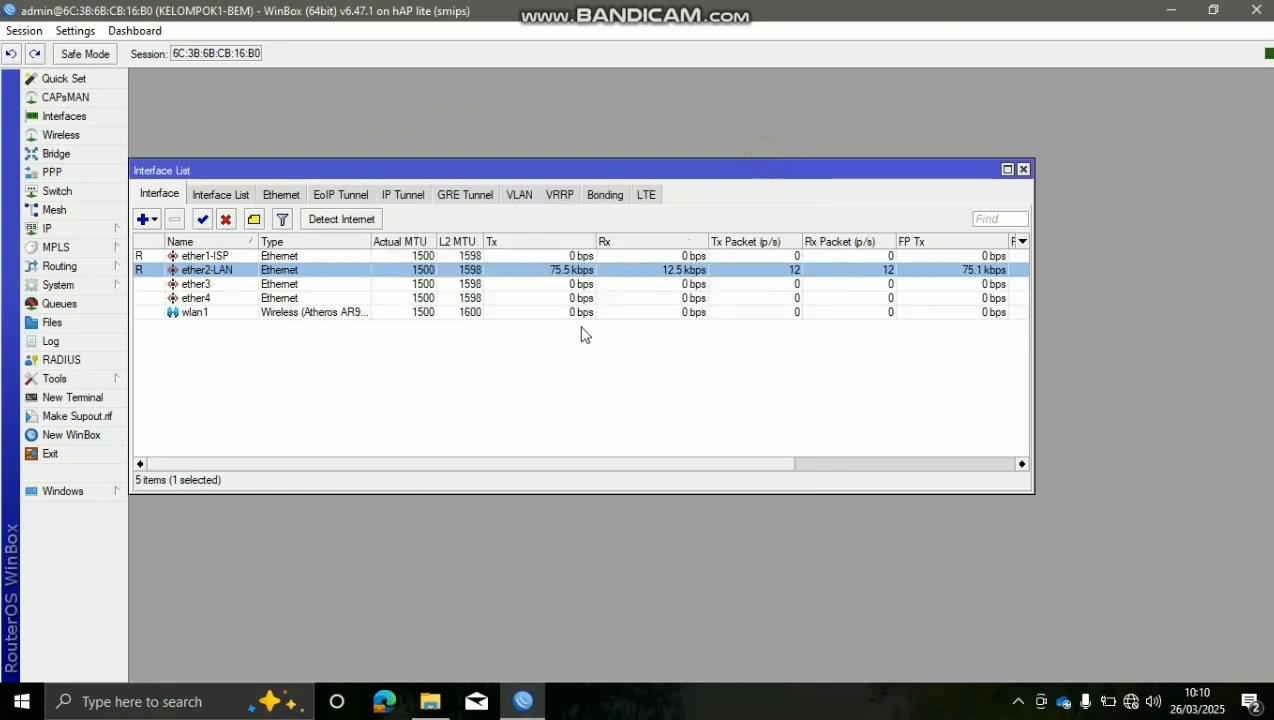
click(504, 405)
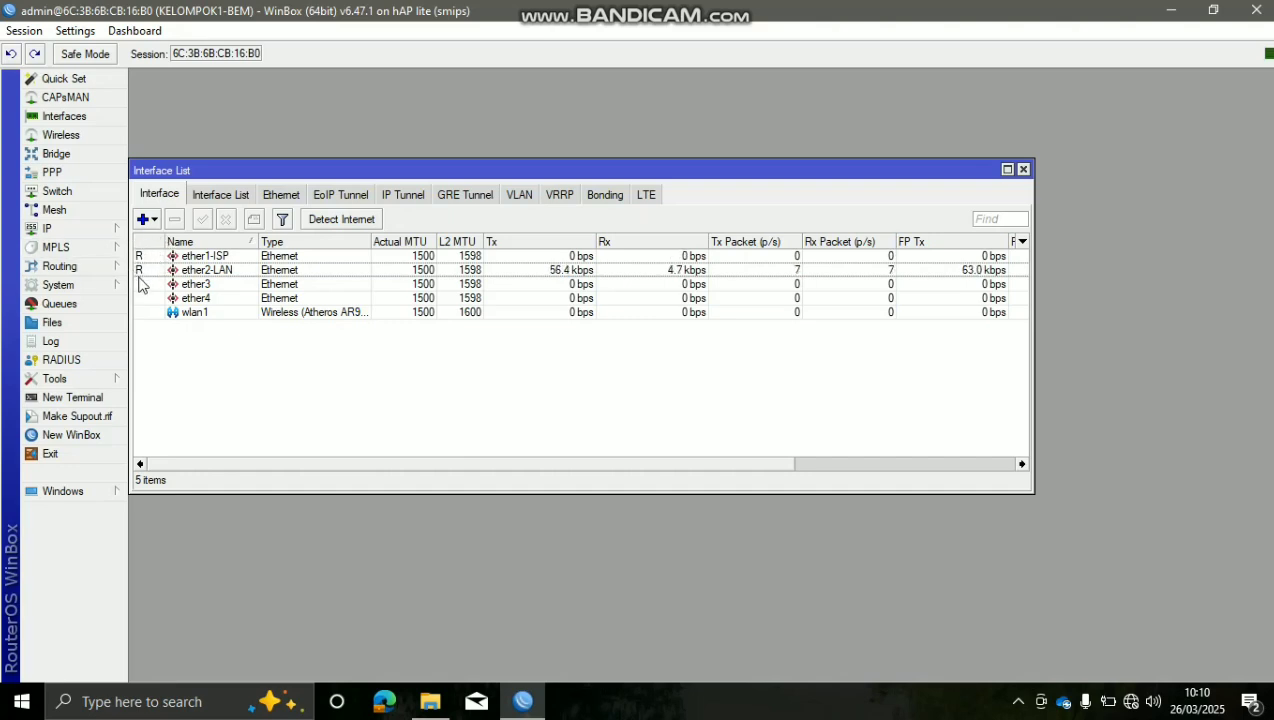
Rename ether3 to ether3-LAN and ether4 to ether4-LAN
double_click(219, 286)
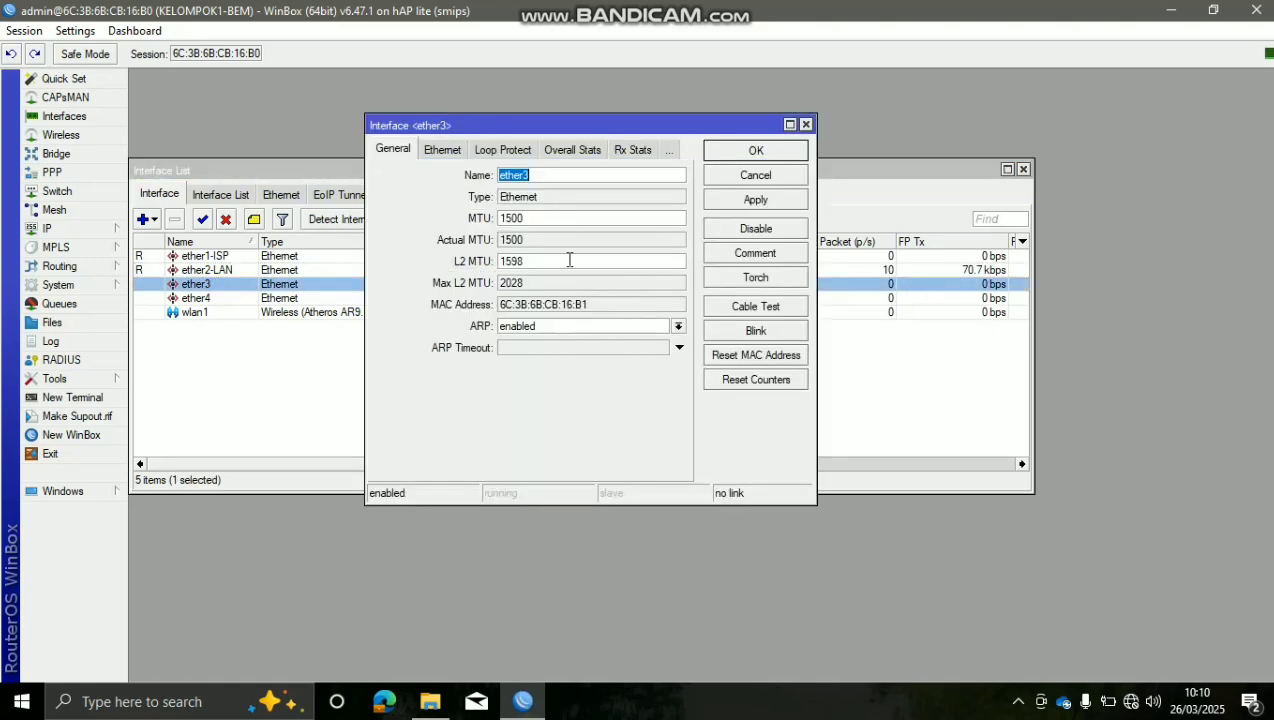
click(602, 177)
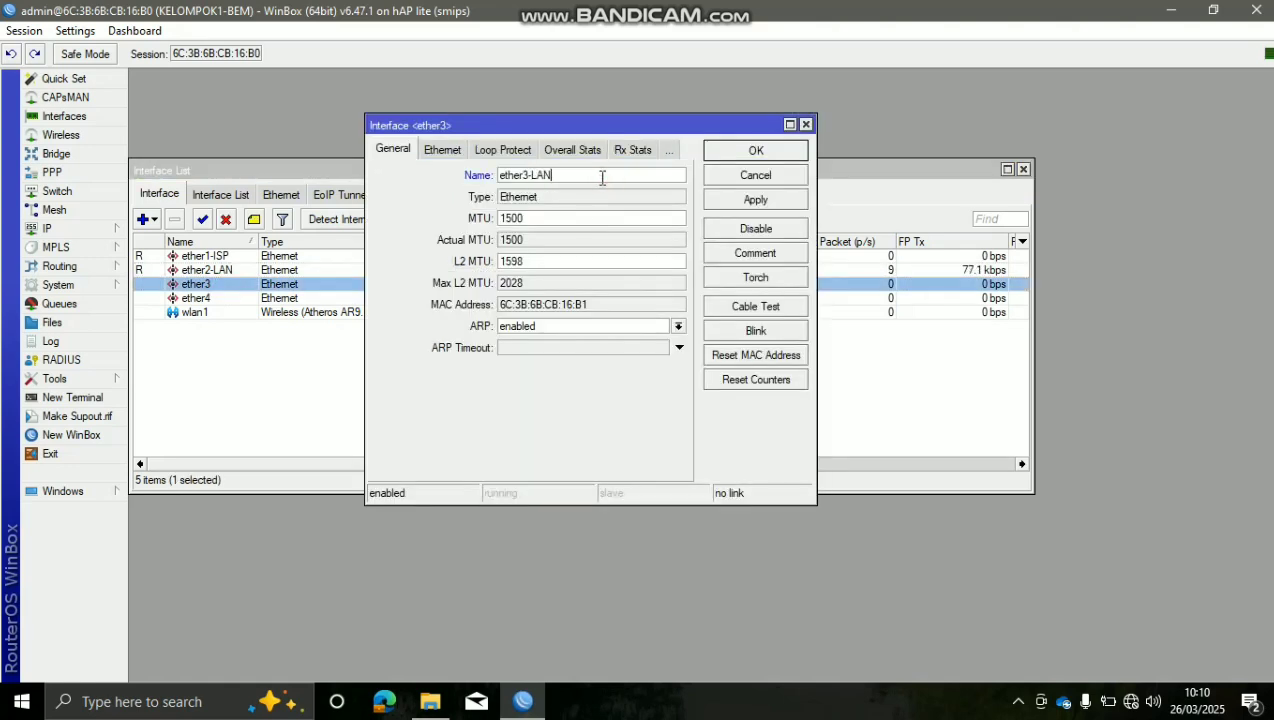
text(-LAN)
click(790, 199)
click(785, 151)
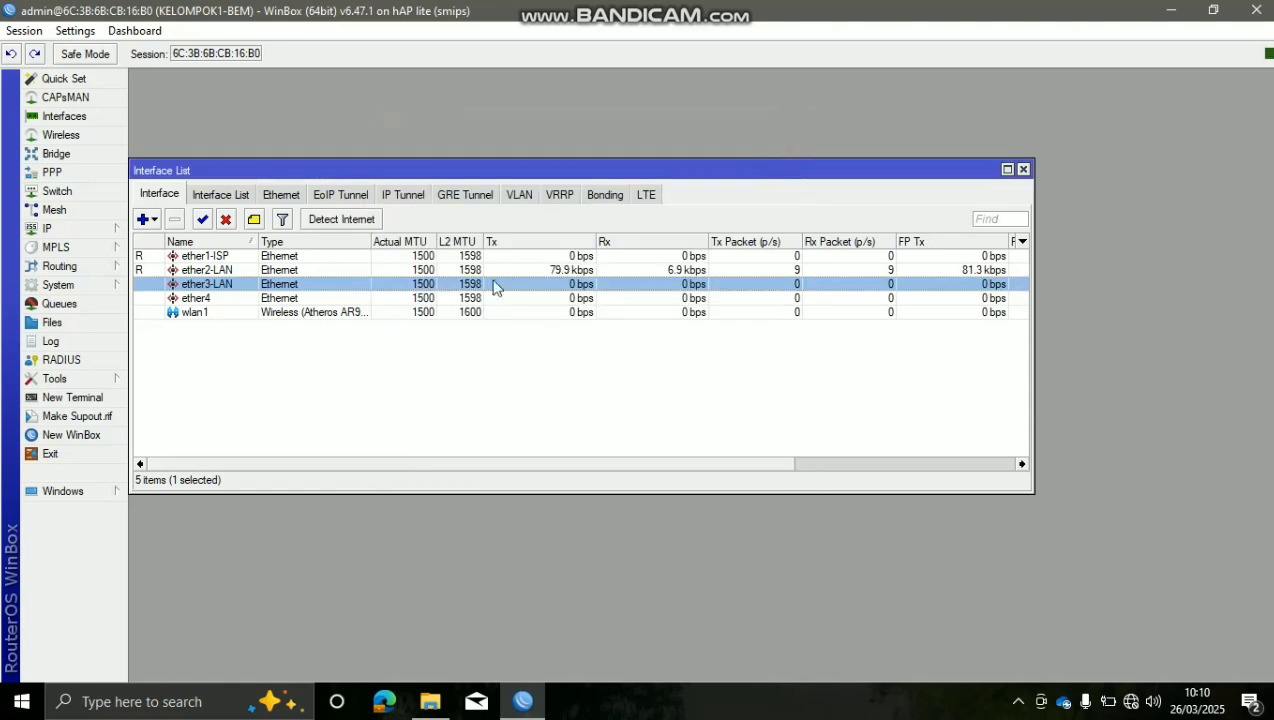
double_click(500, 298)
click(572, 176)
text(-LAN)
key(Return)
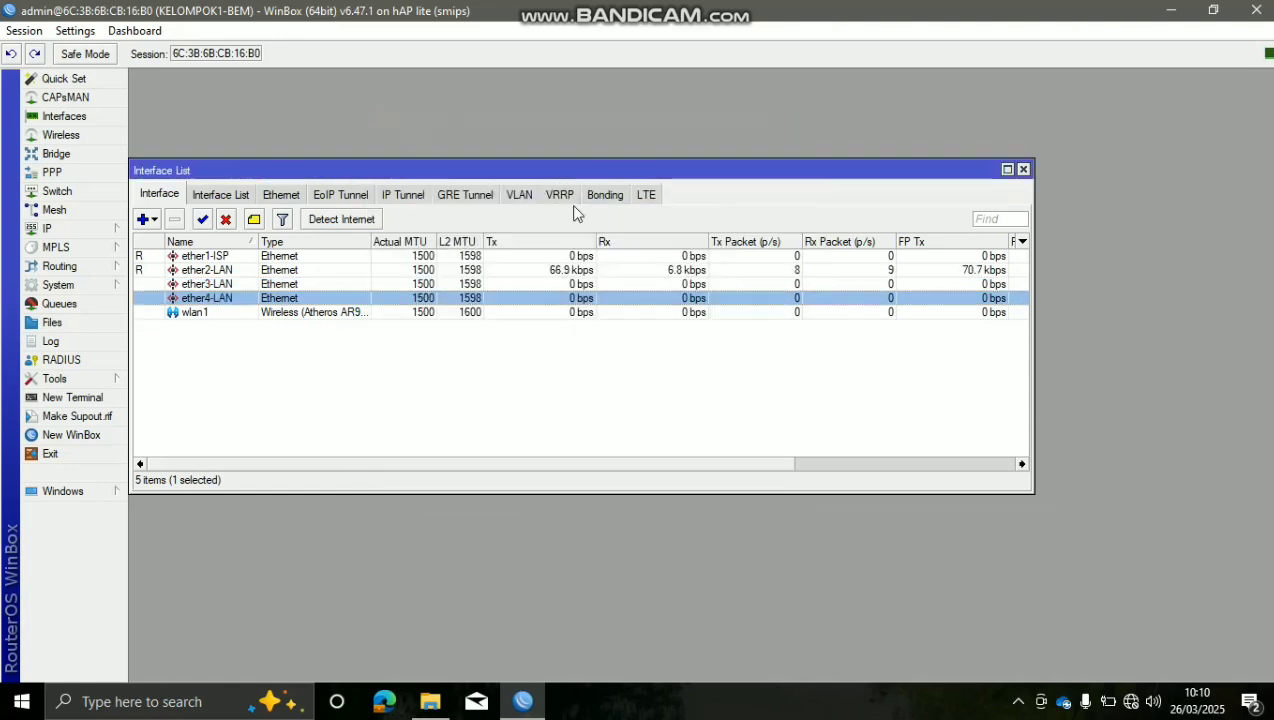
Change wlan1's name to wlan1-HOTSPOT in its General settings, then close the Interface List
double_click(578, 312)
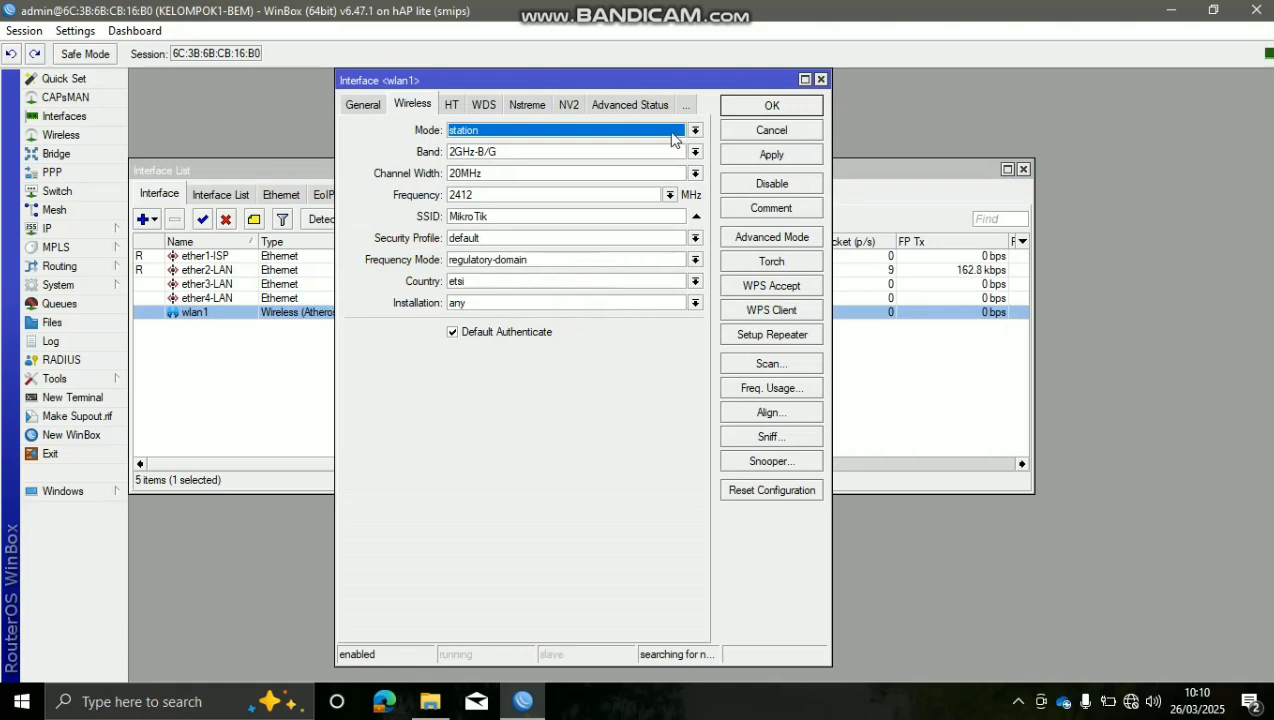
click(364, 106)
click(495, 131)
text(-HOTSPOT)
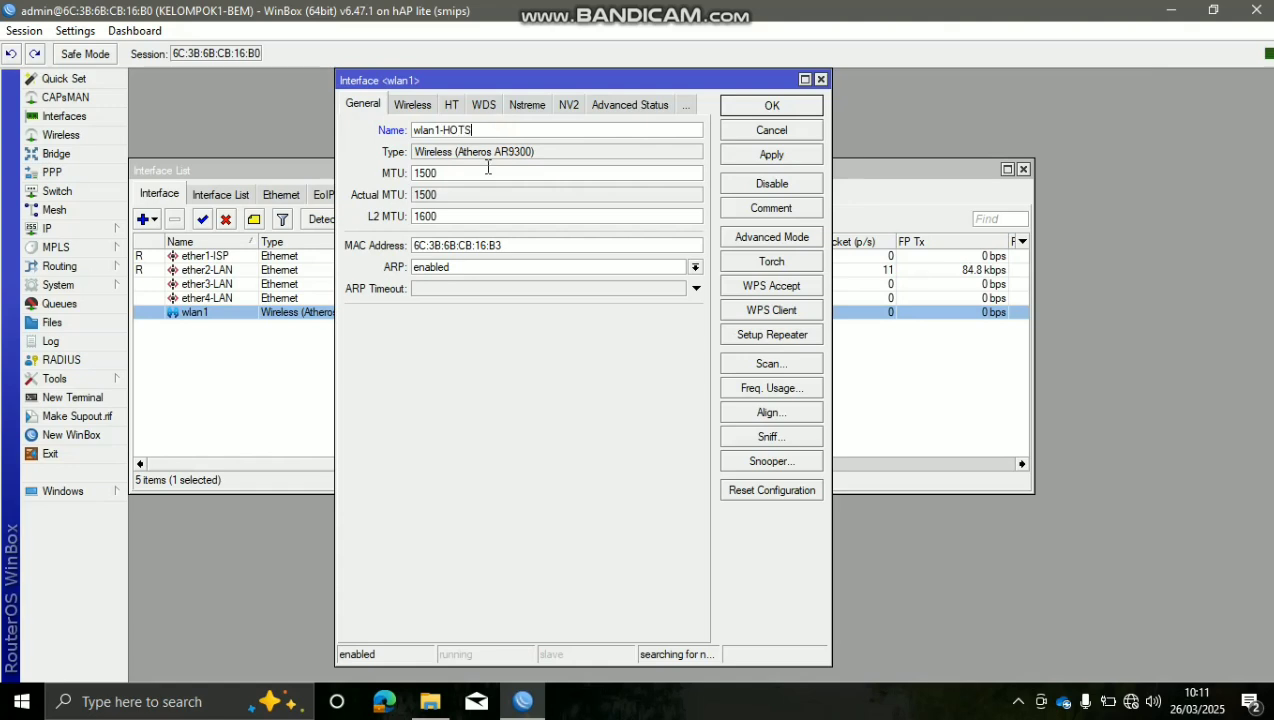
click(749, 160)
click(756, 110)
click(242, 398)
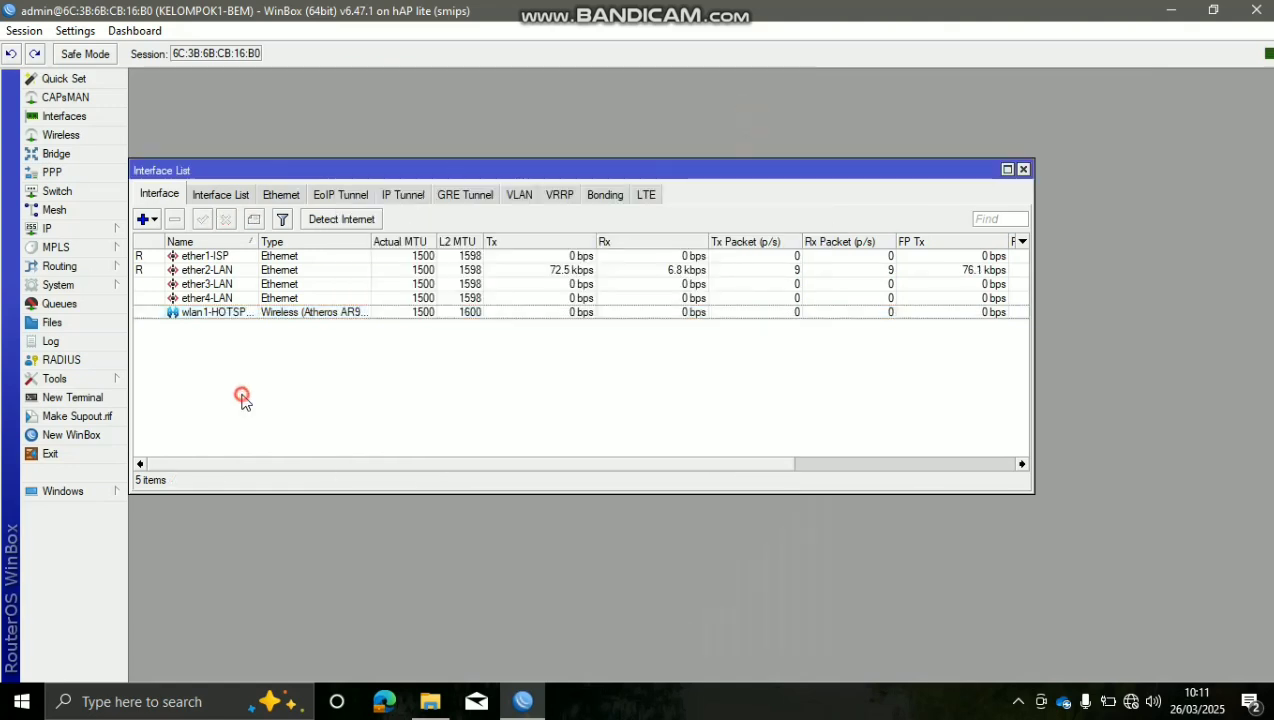
click(1023, 170)
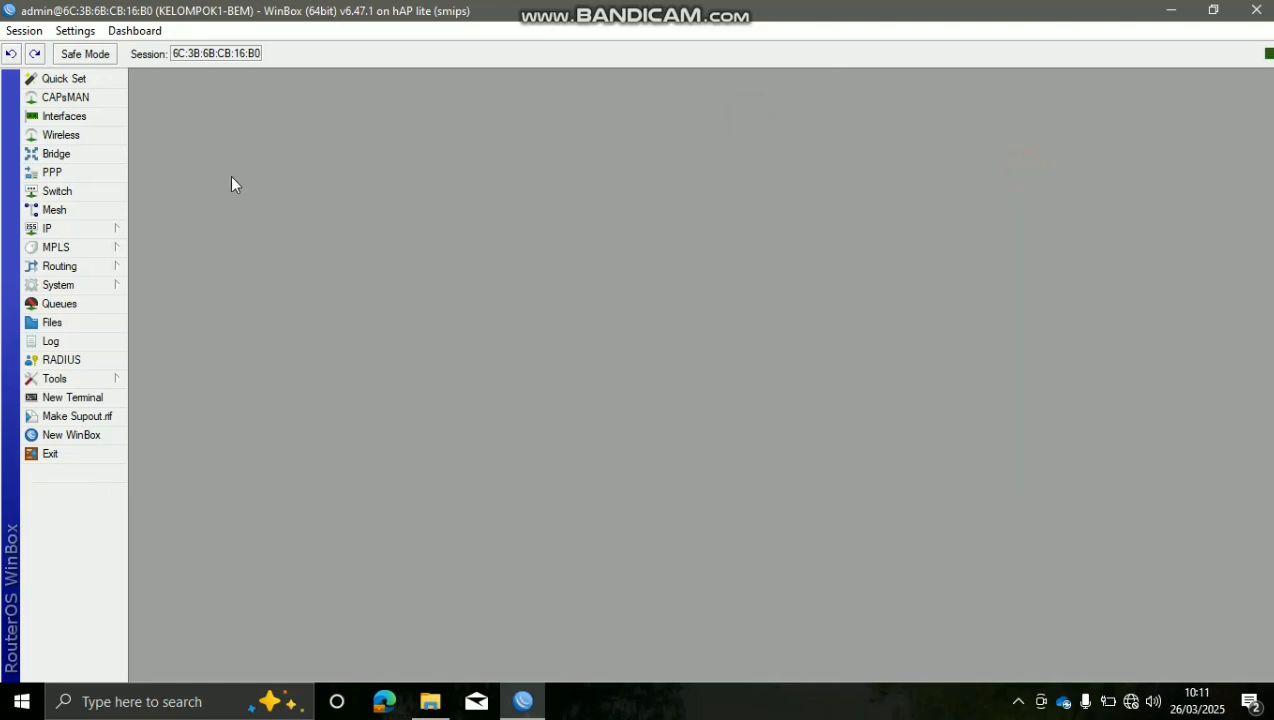
Add a bridge named bridge-KEL1 on the Bridge tab
click(108, 154)
click(162, 182)
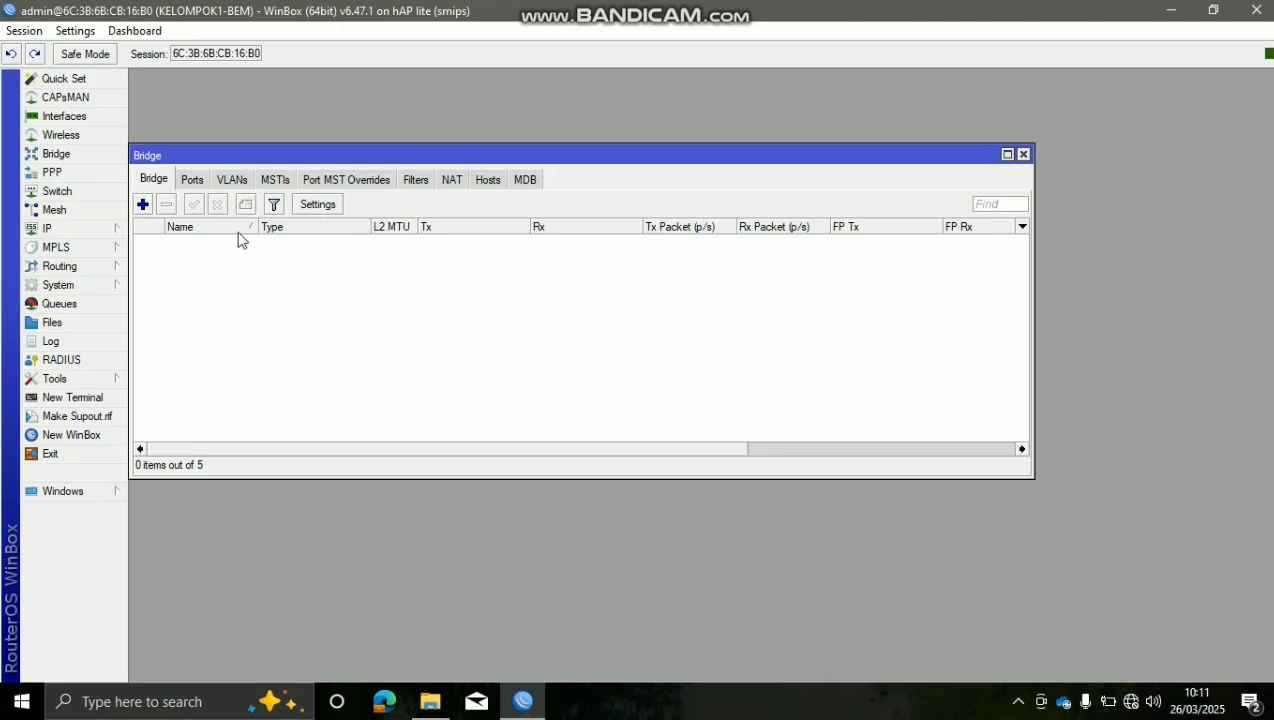
click(143, 204)
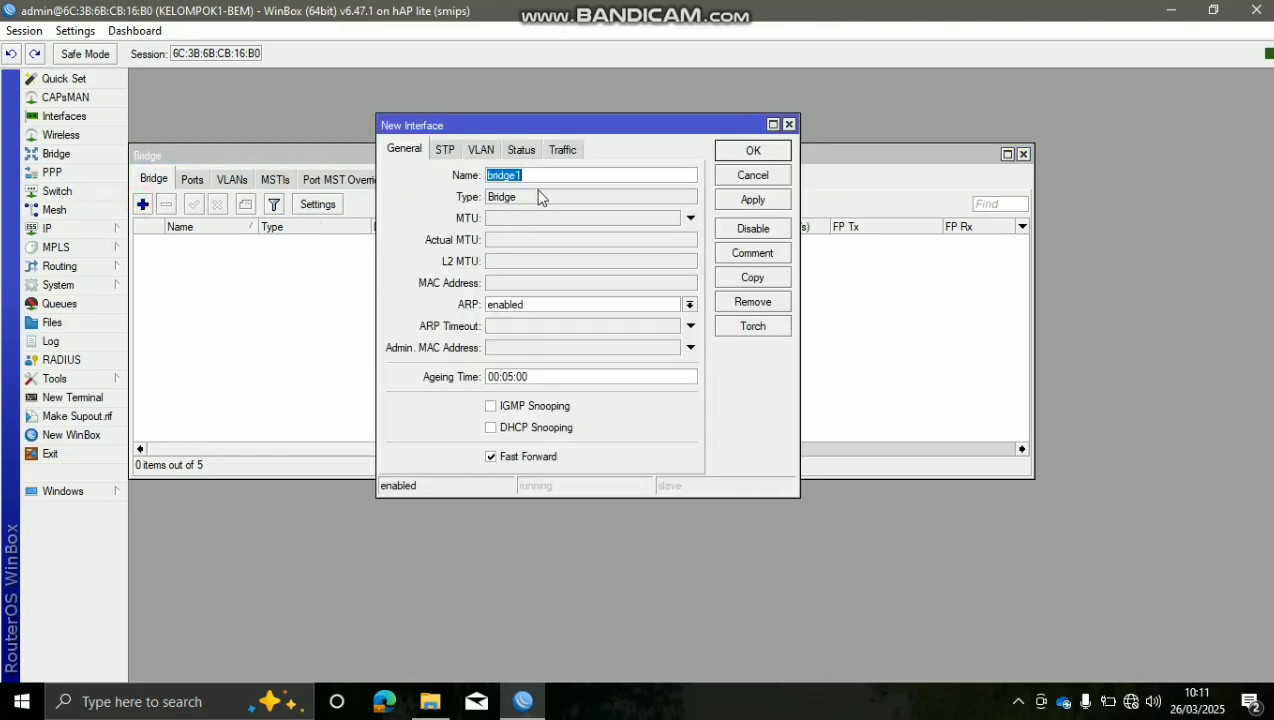
click(566, 169)
click(742, 200)
click(750, 152)
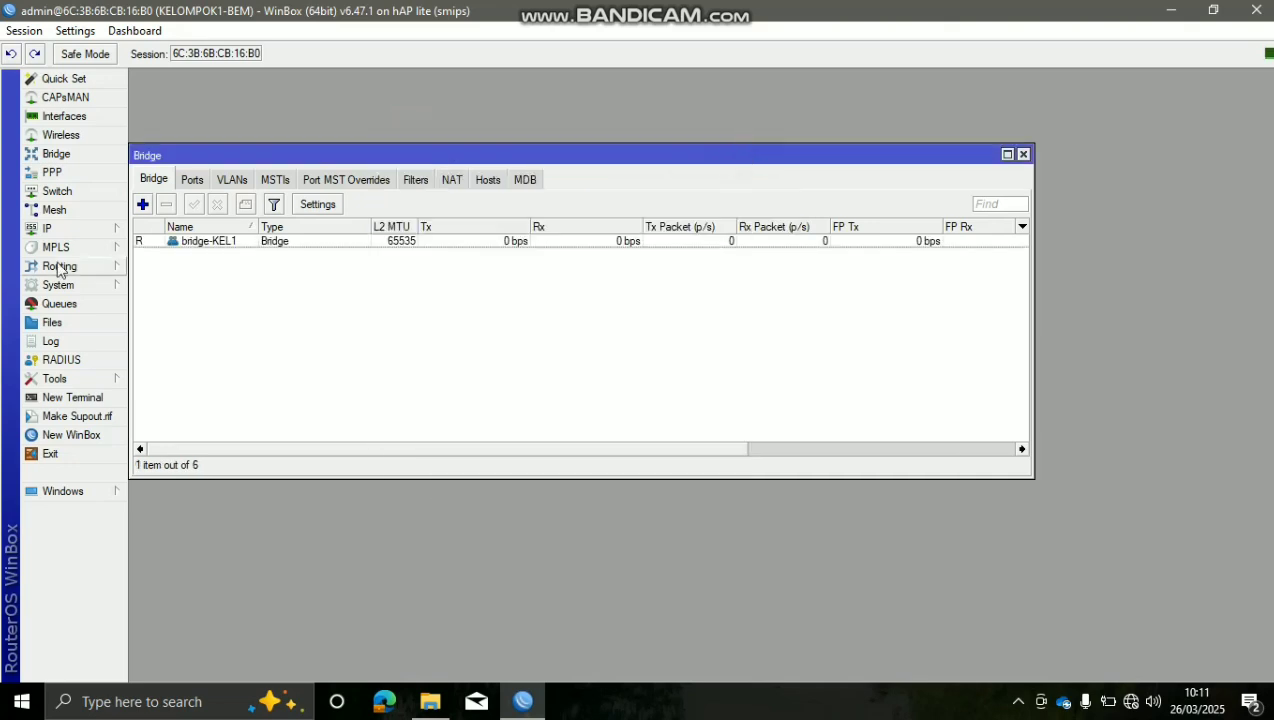
Add ether2-LAN as a port of bridge-KEL1
click(193, 182)
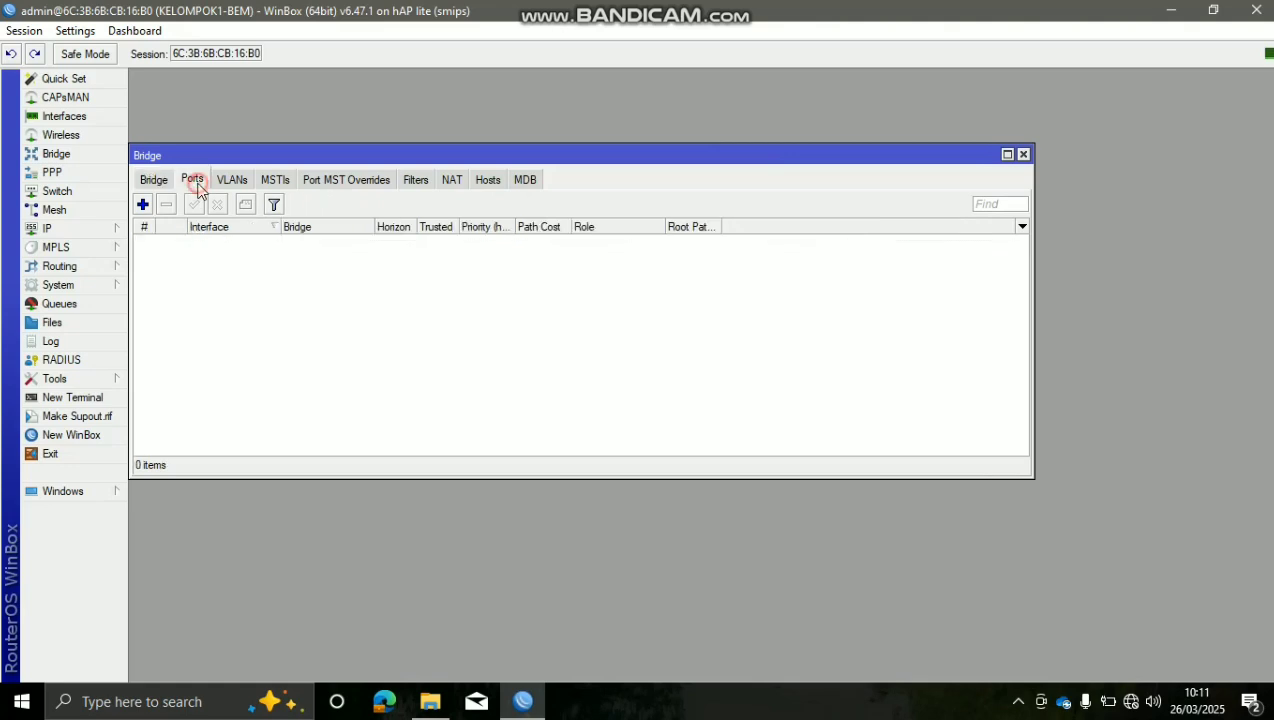
click(143, 204)
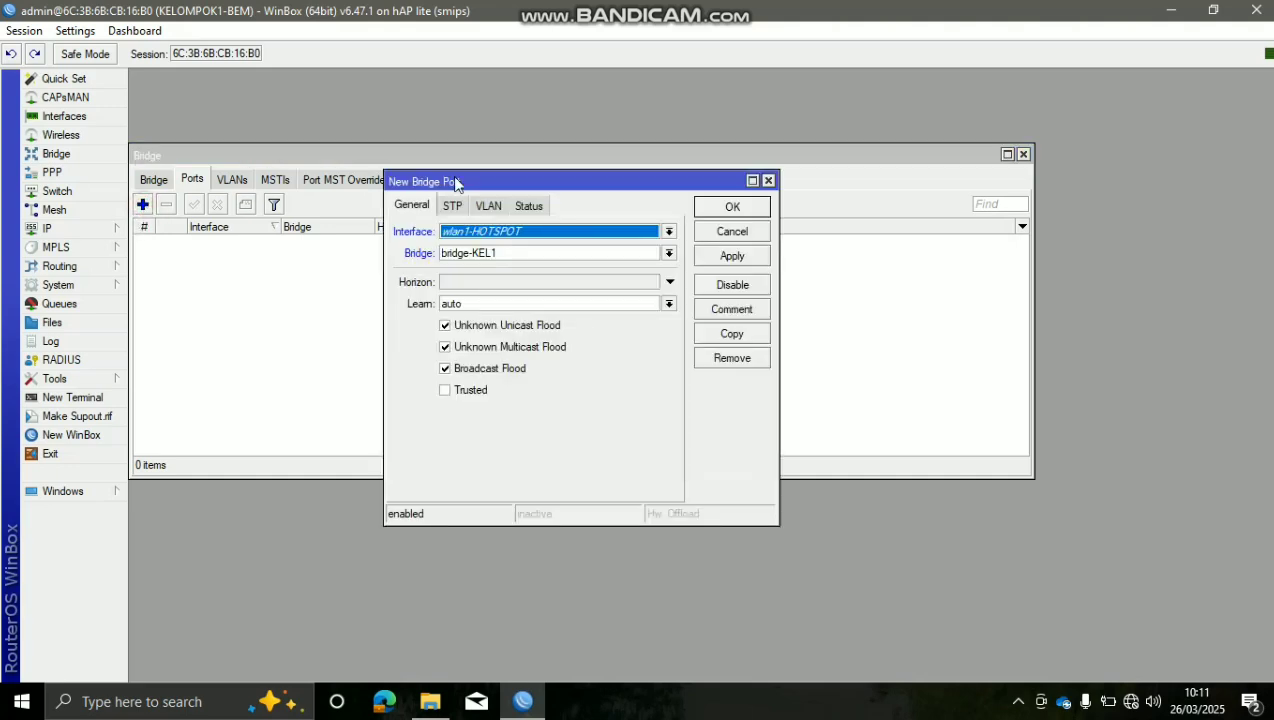
click(485, 231)
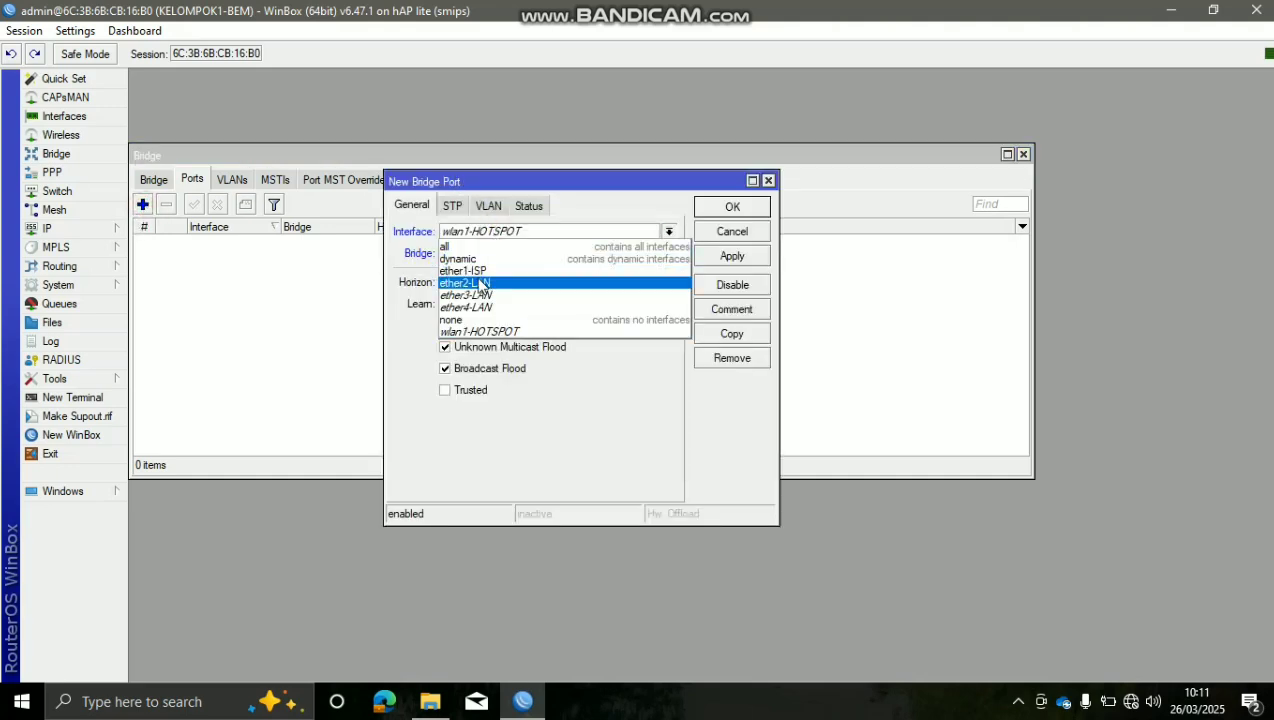
click(590, 290)
click(734, 256)
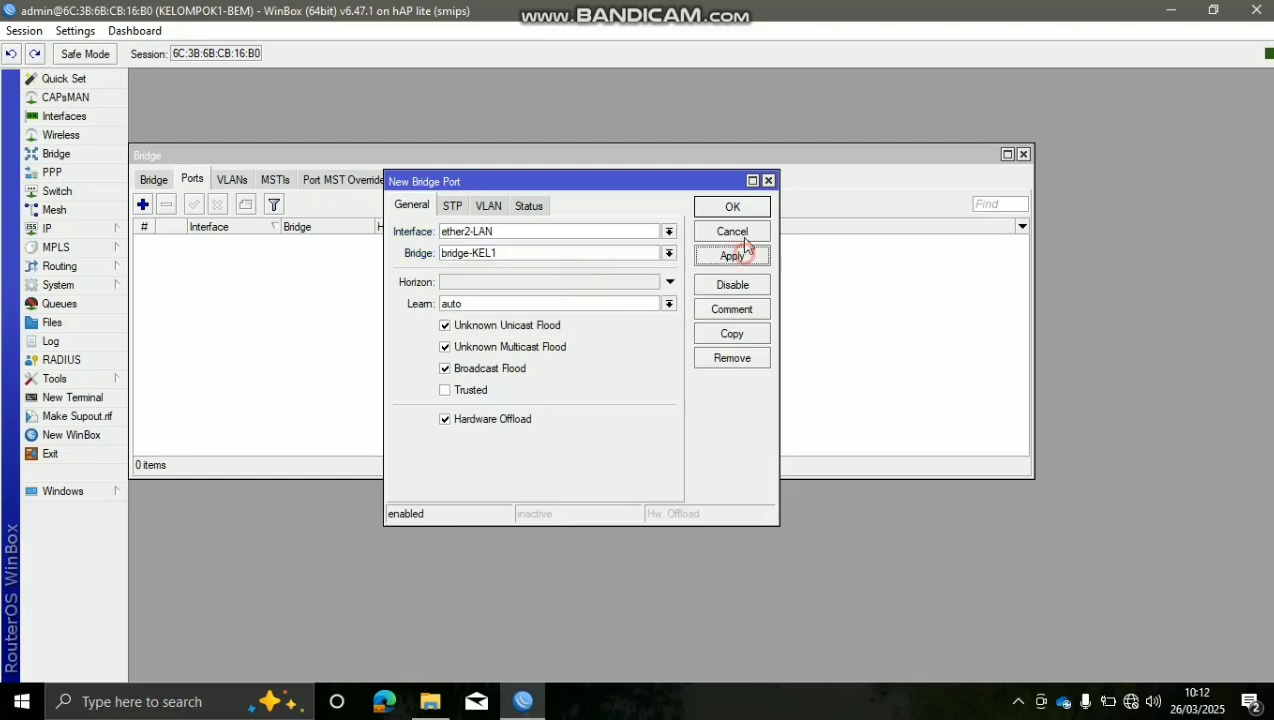
click(748, 206)
click(143, 204)
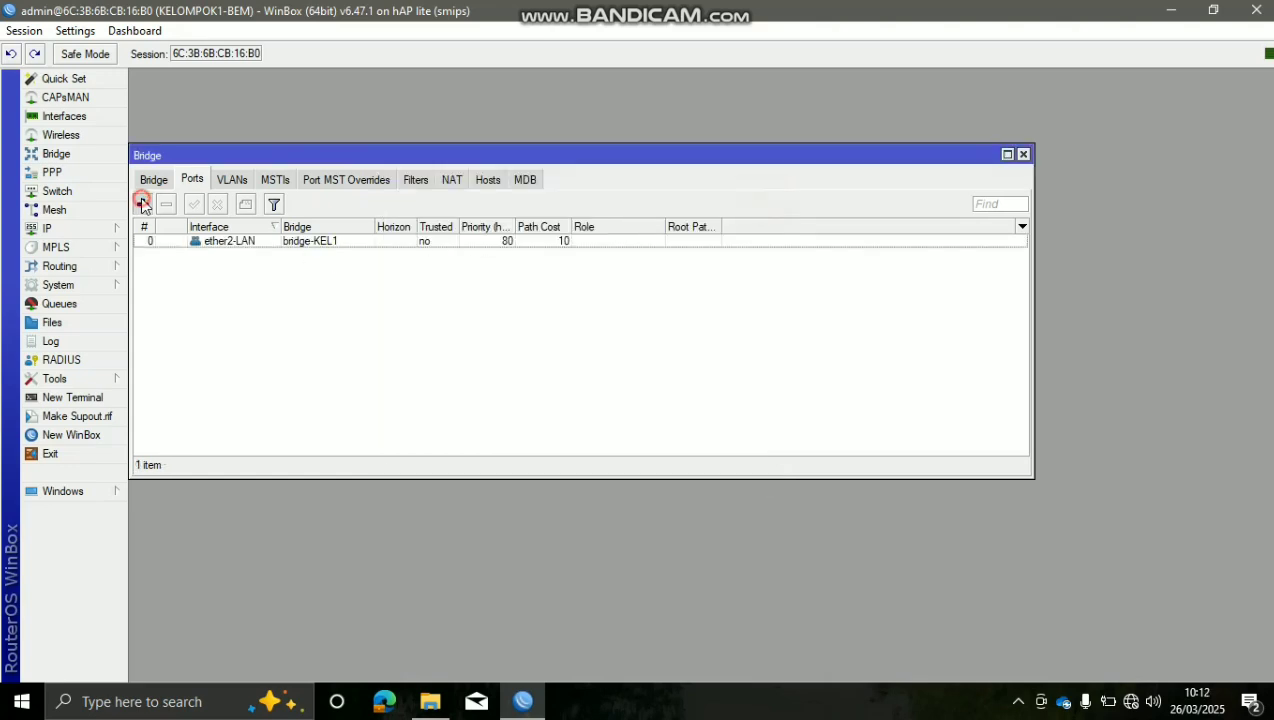
click(538, 231)
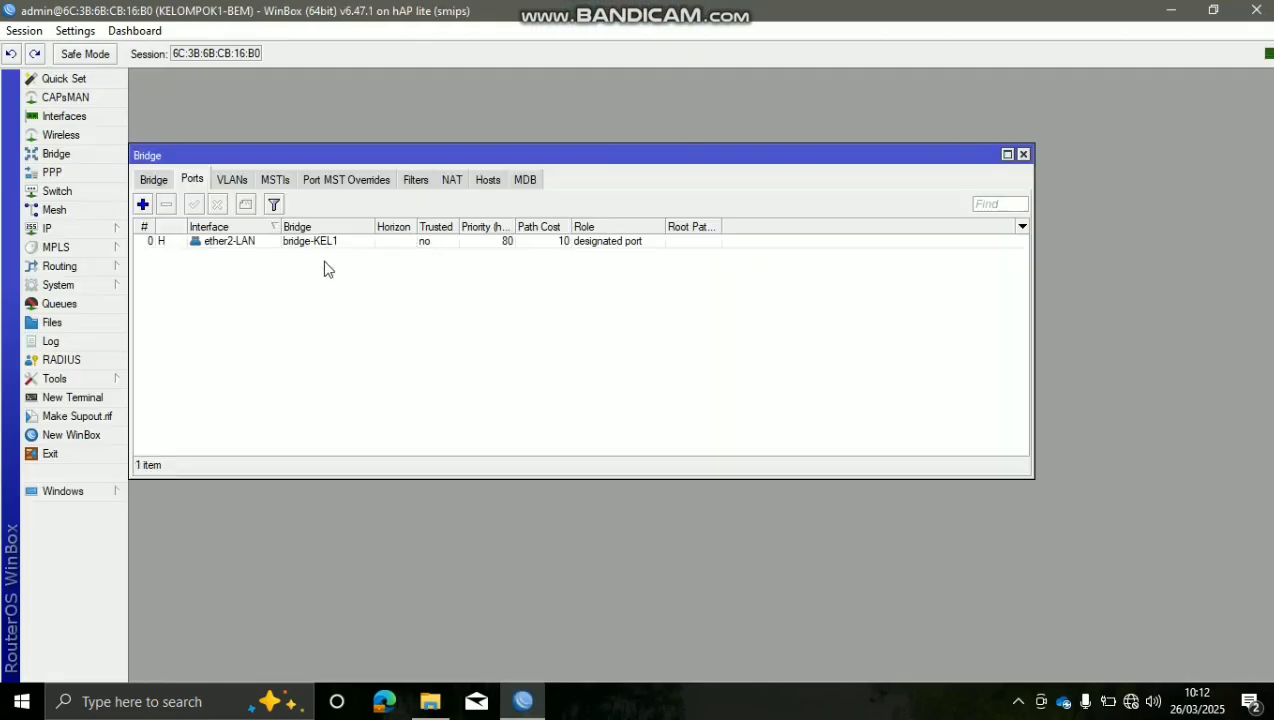
Add ether3-LAN and ether4-LAN as ports of bridge-KEL1
click(143, 204)
click(500, 236)
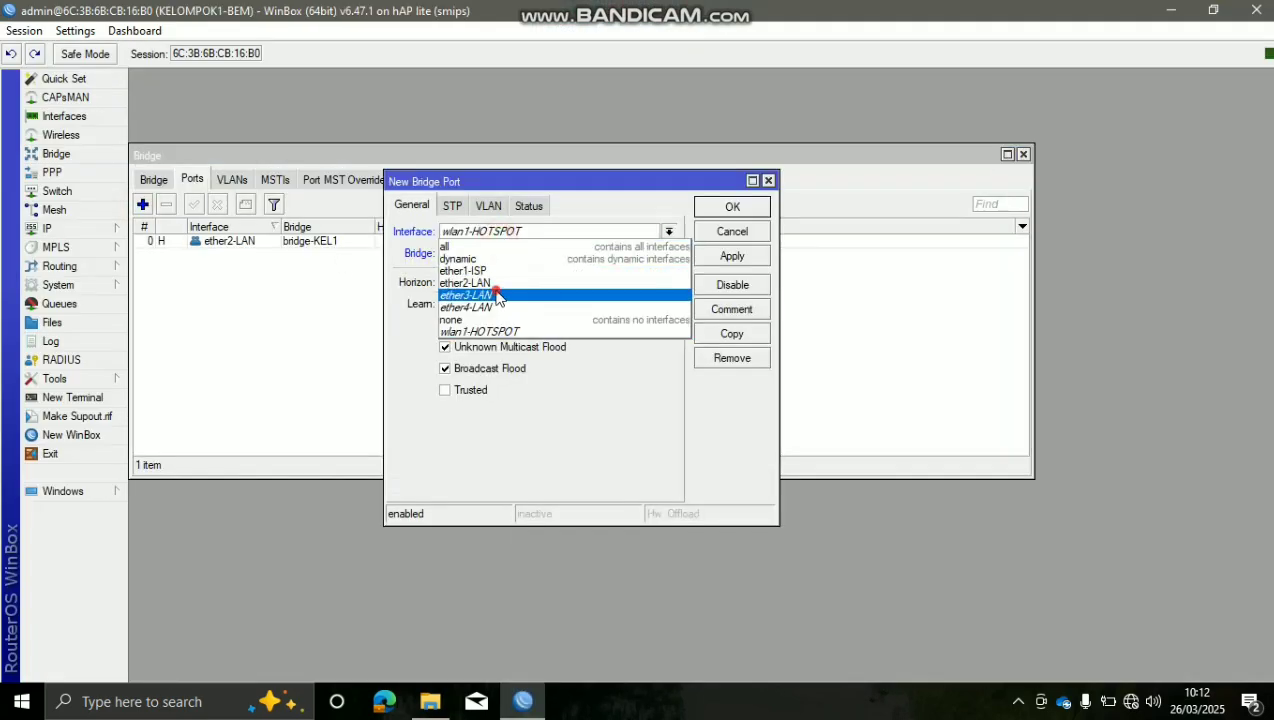
click(492, 292)
click(757, 255)
click(732, 208)
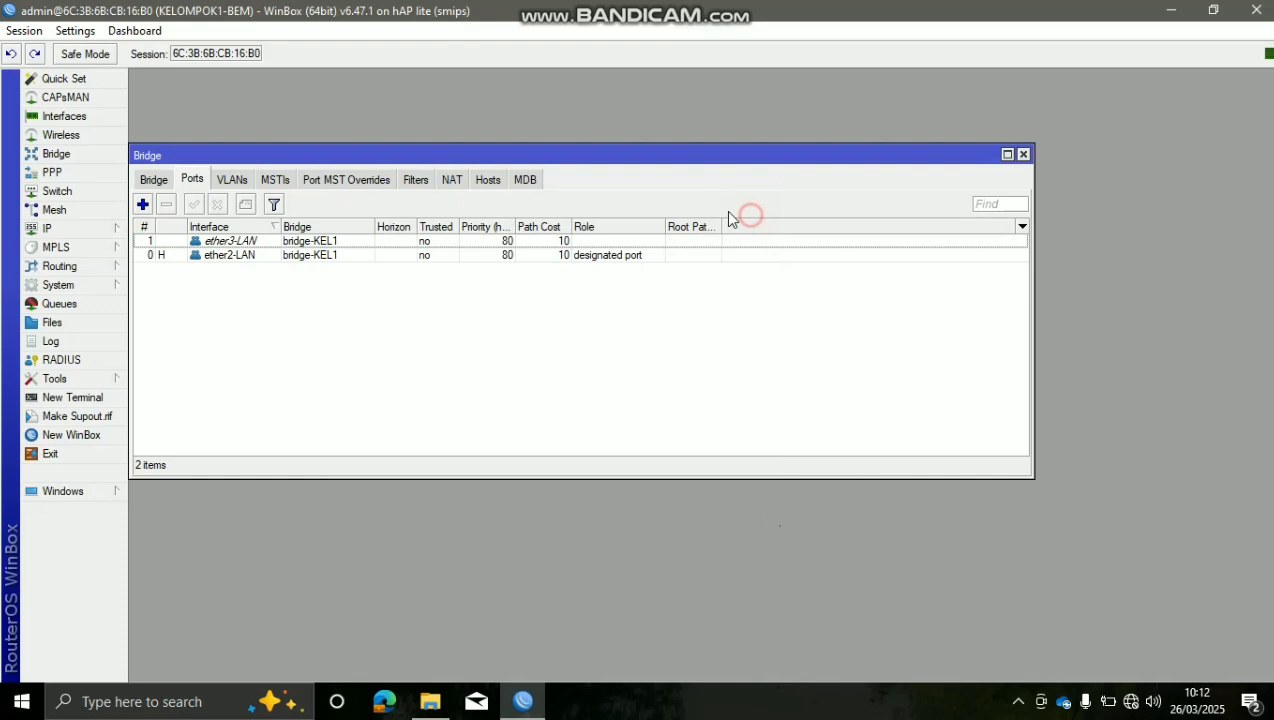
click(143, 204)
click(467, 238)
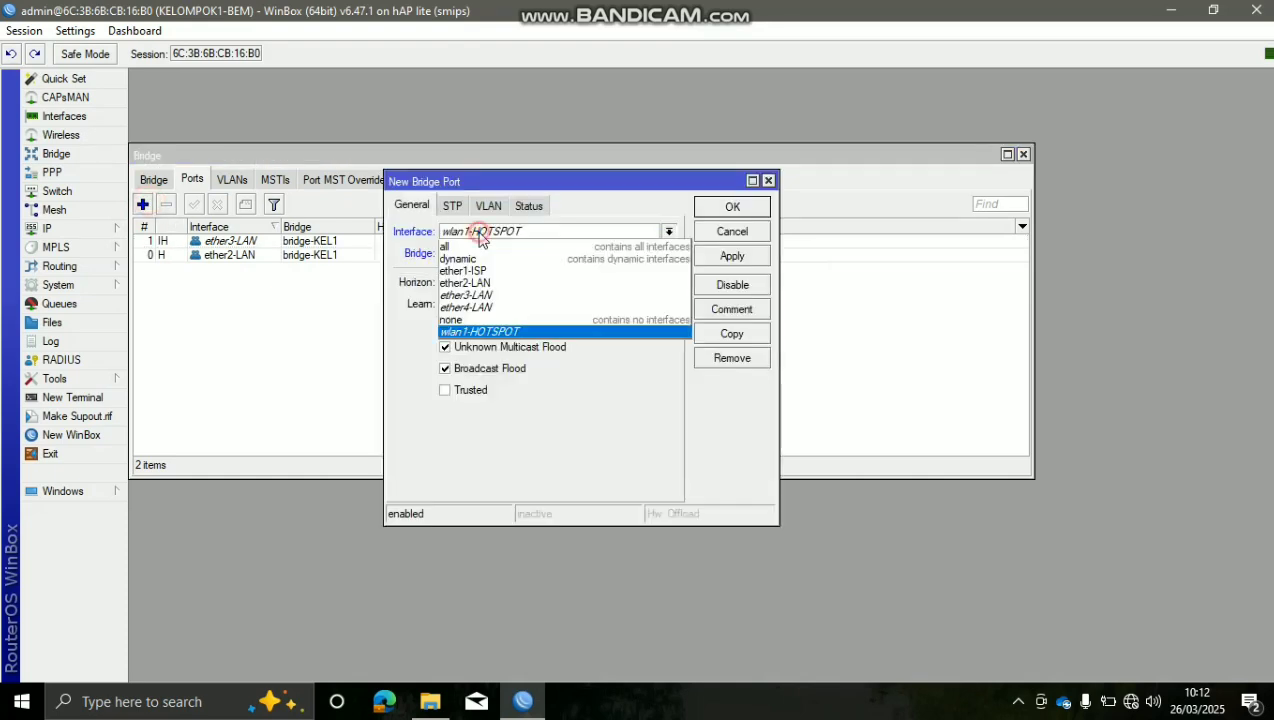
click(495, 309)
click(709, 258)
click(737, 210)
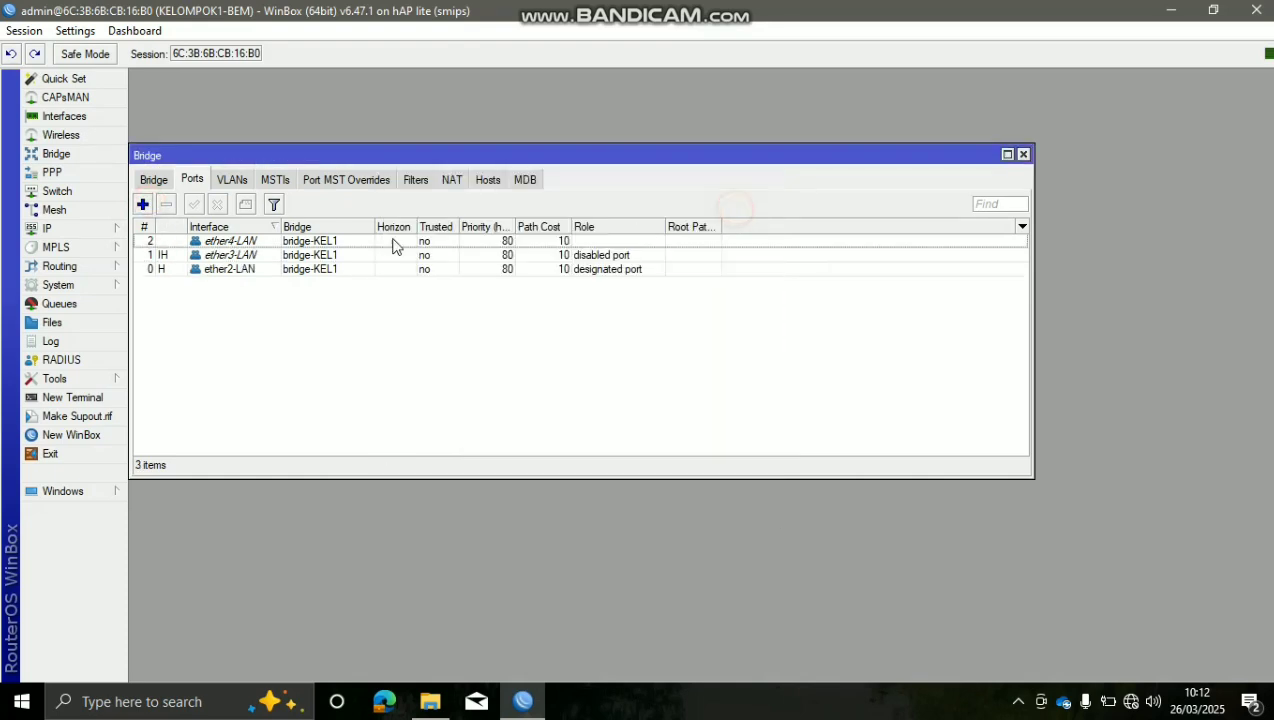
Add wlan1-HOTSPOT as a port of bridge-KEL1
click(143, 204)
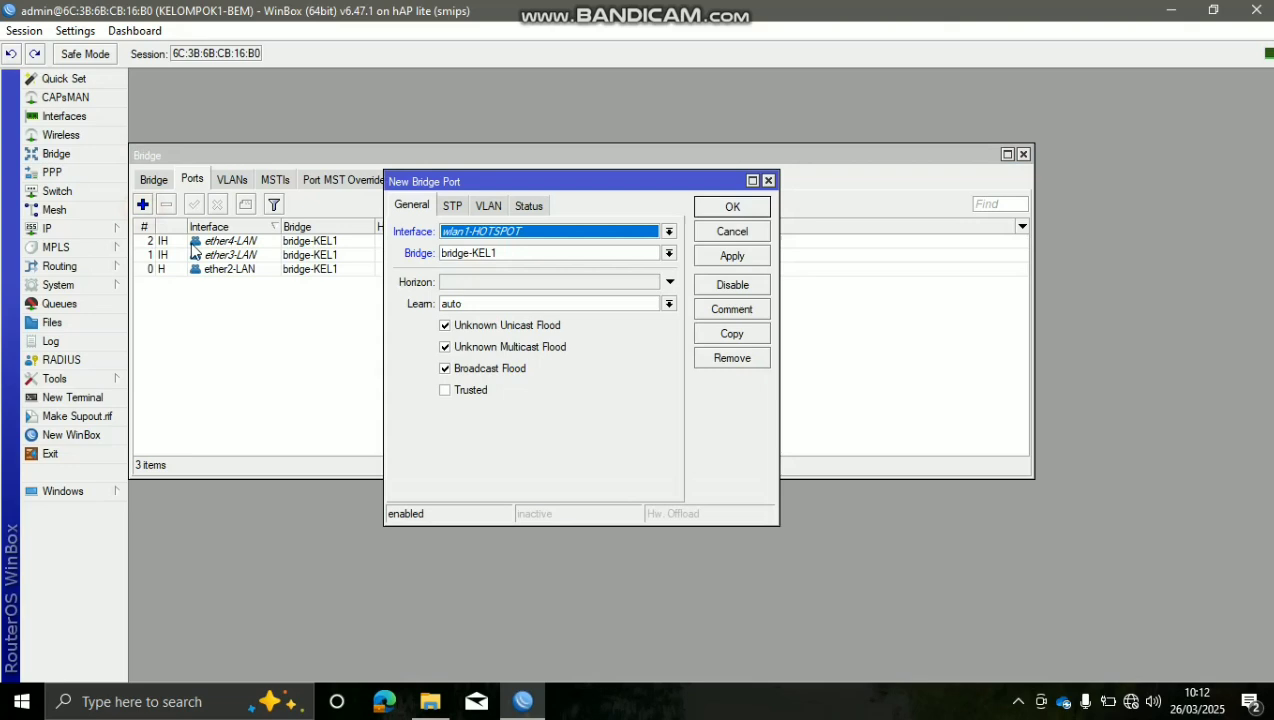
click(620, 236)
click(582, 332)
click(708, 259)
click(732, 208)
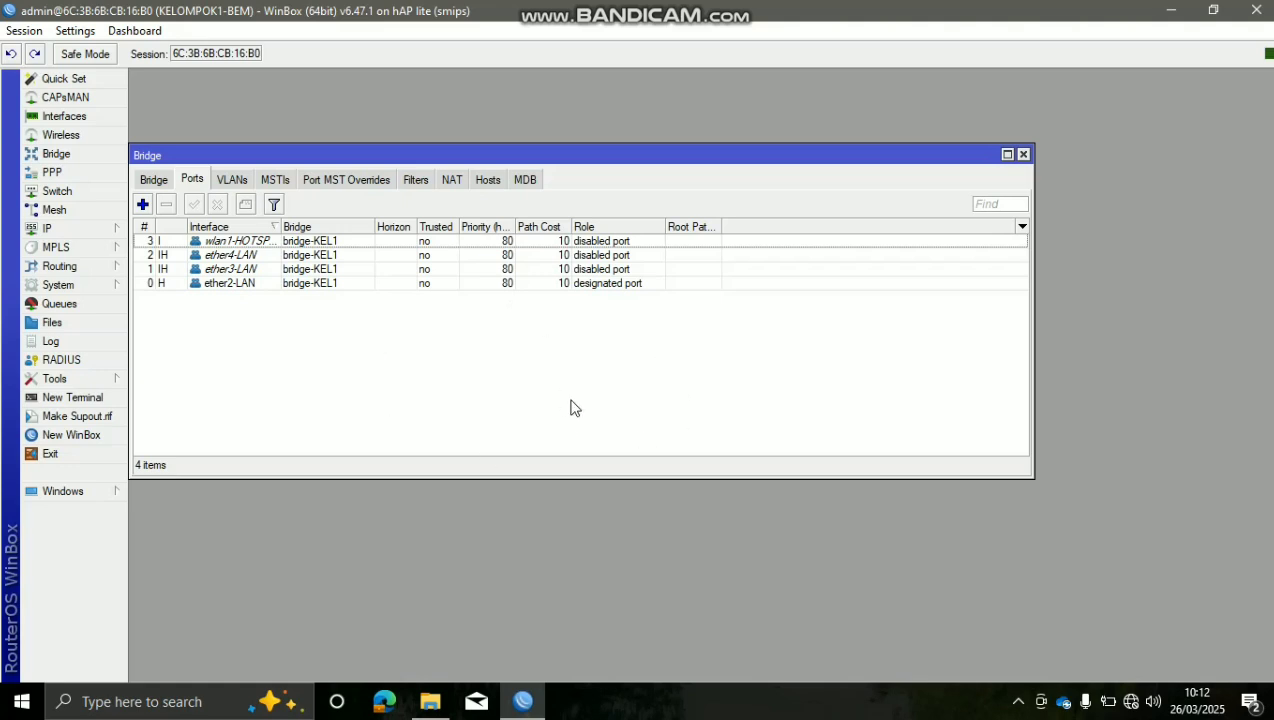
Review the four port entries: ether2-LAN, ether3-LAN, ether4-LAN and wlan1-HOTSPOT
click(577, 283)
click(578, 266)
click(578, 256)
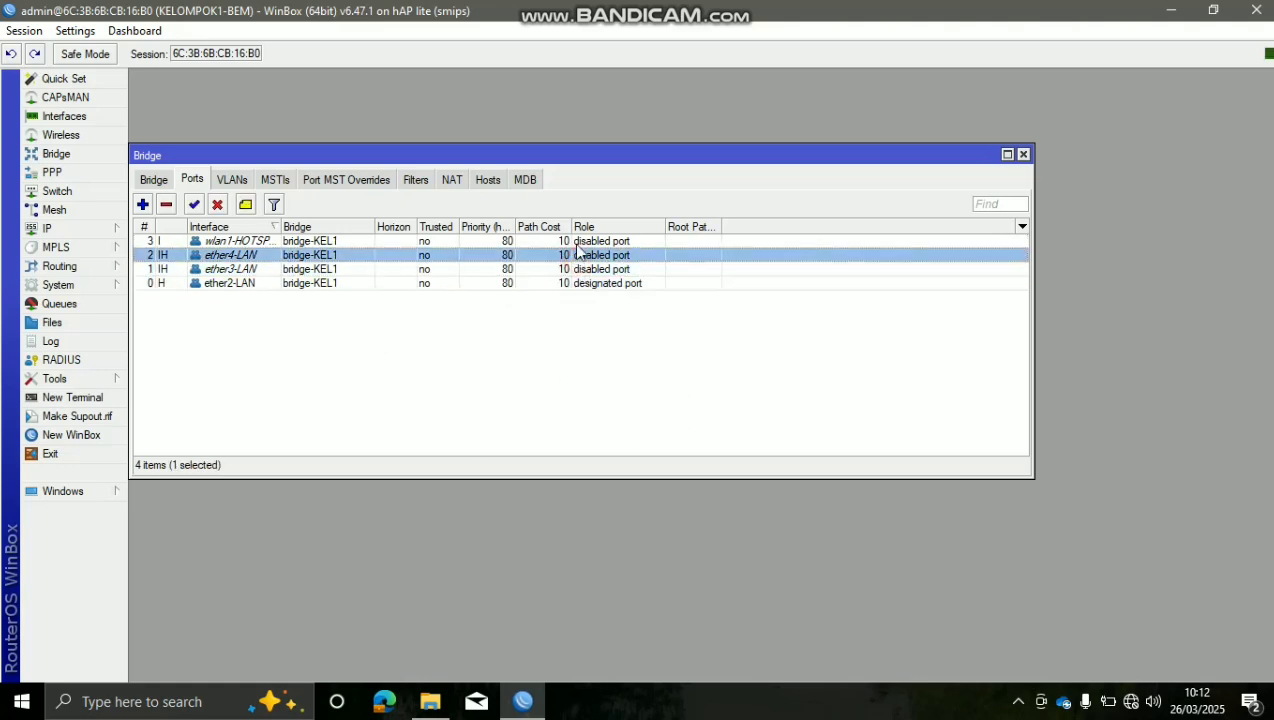
click(574, 243)
click(259, 283)
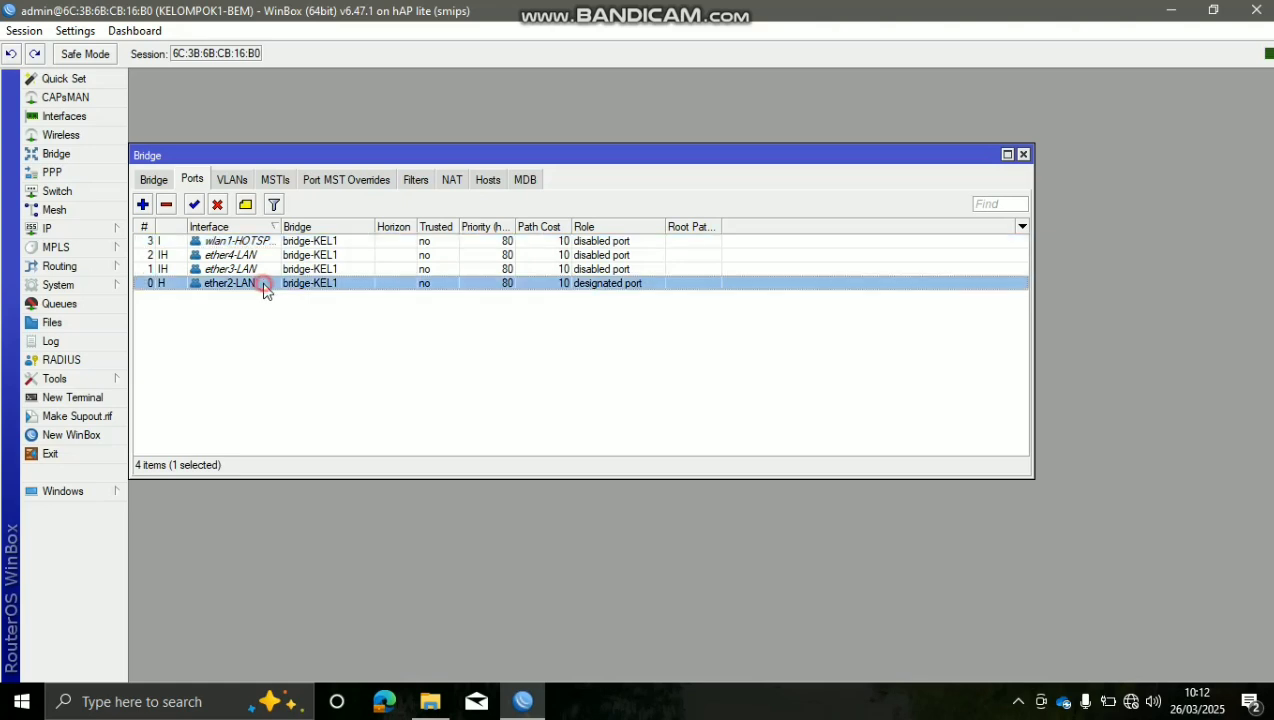
click(264, 269)
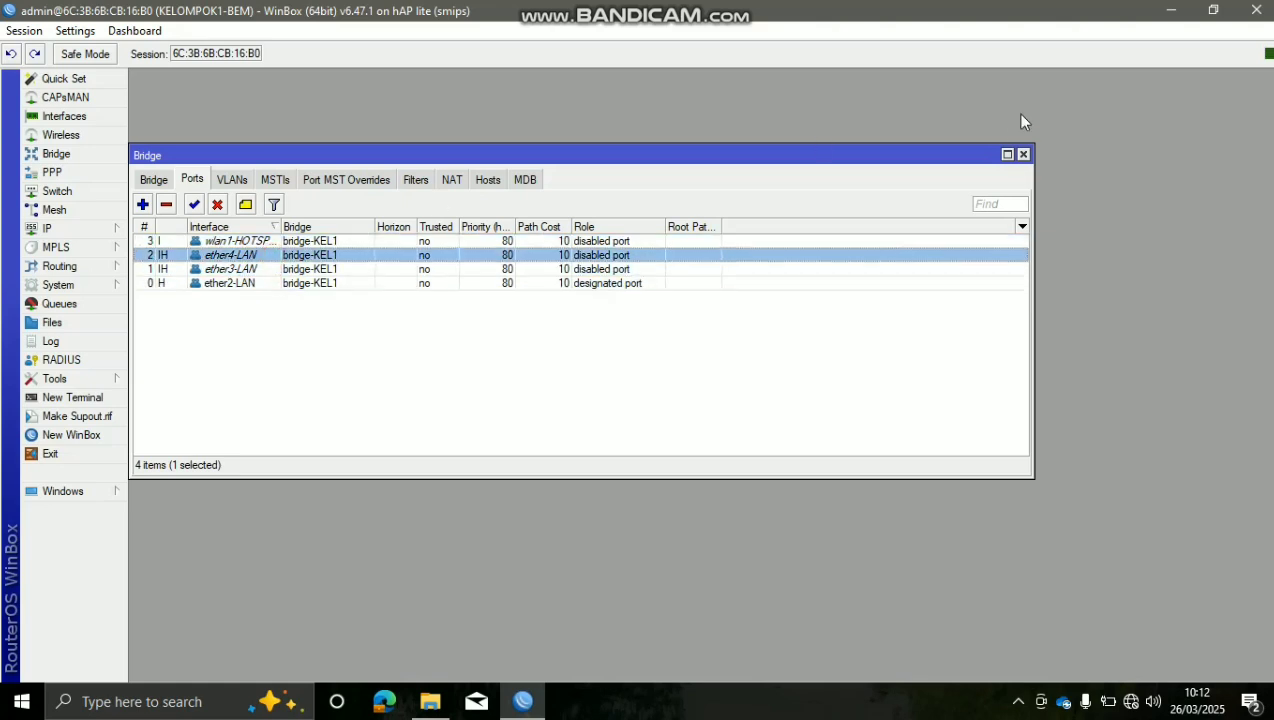
Close the Bridge window and bring up the IP DHCP Client list
click(1023, 154)
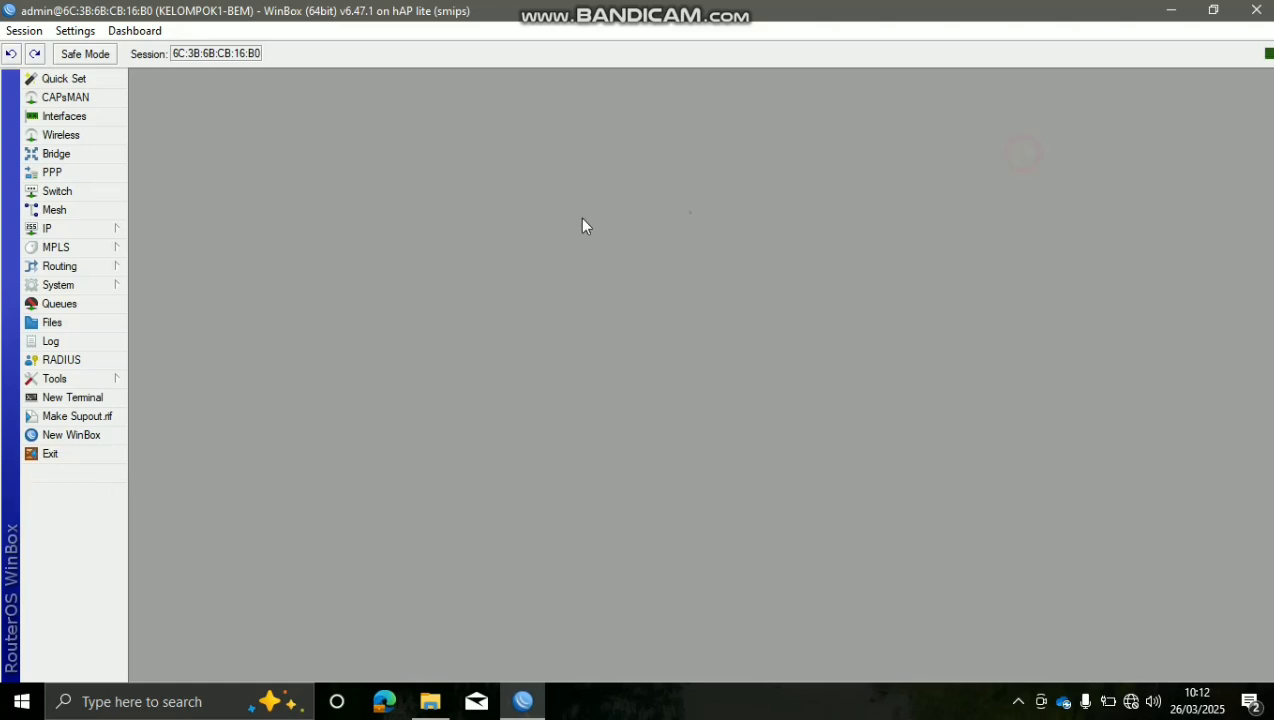
click(110, 231)
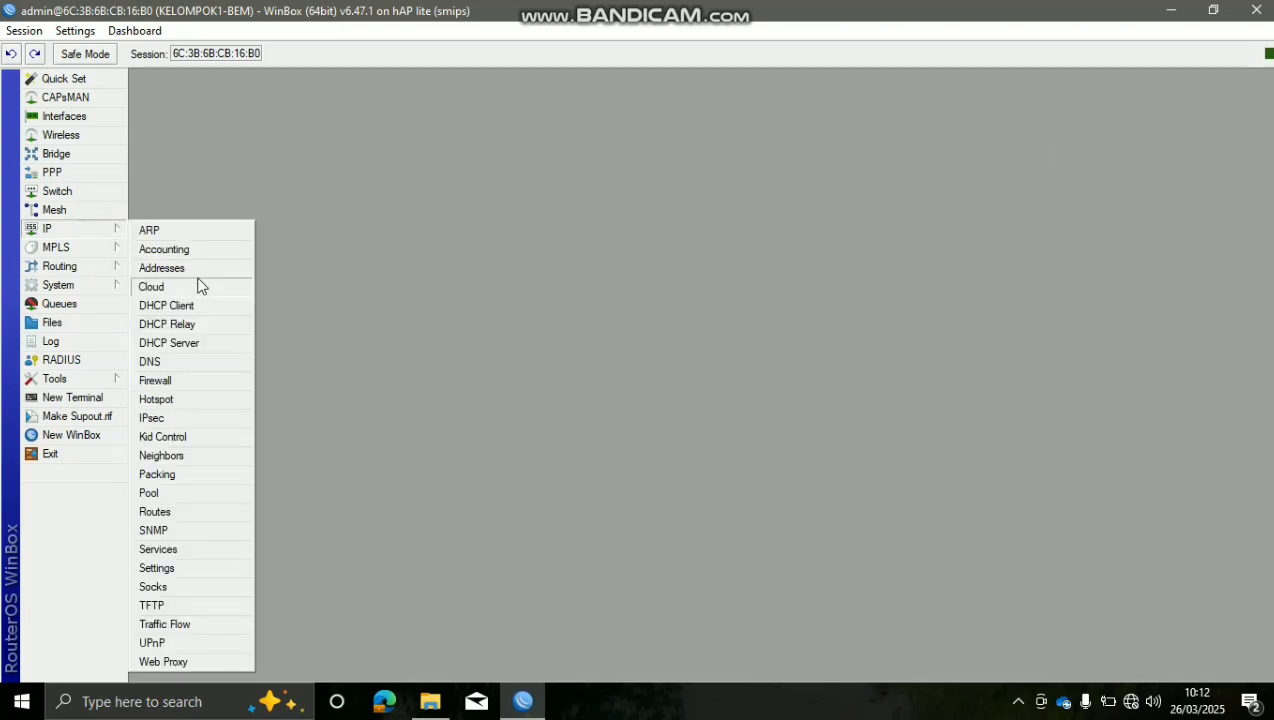
click(229, 311)
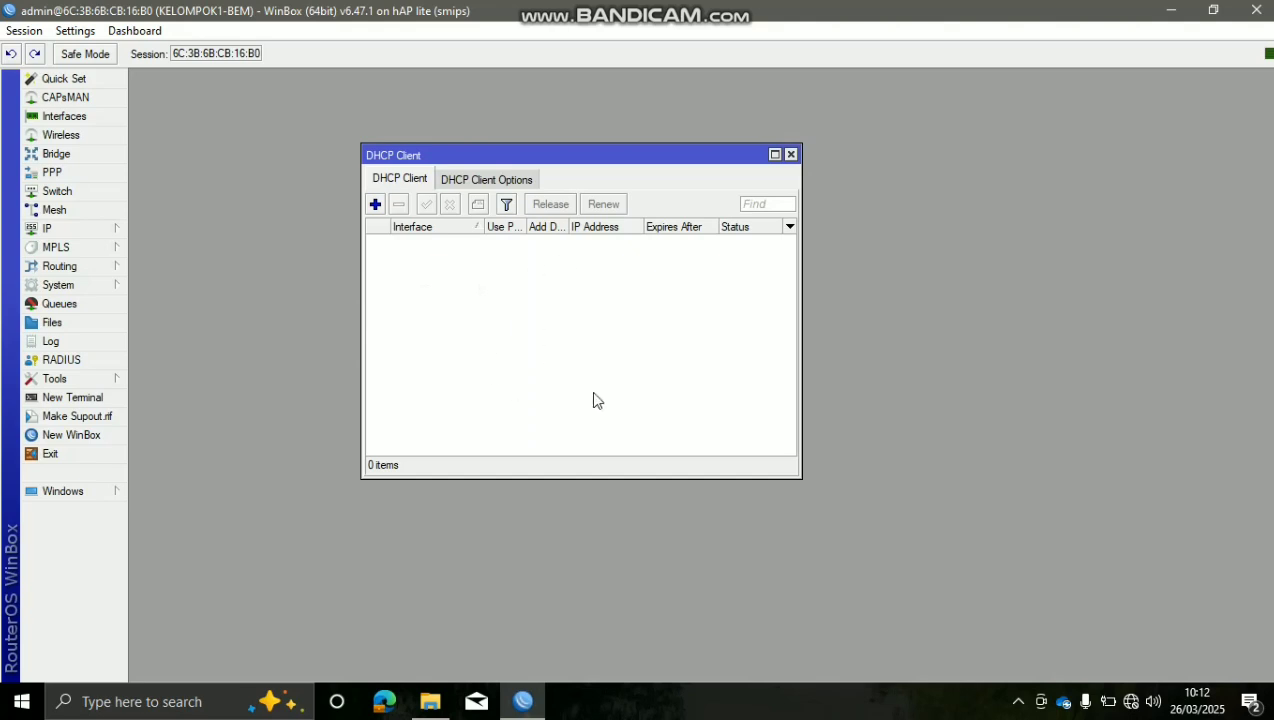
Add a DHCP client on ether1-ISP with peer NTP left enabled
click(375, 205)
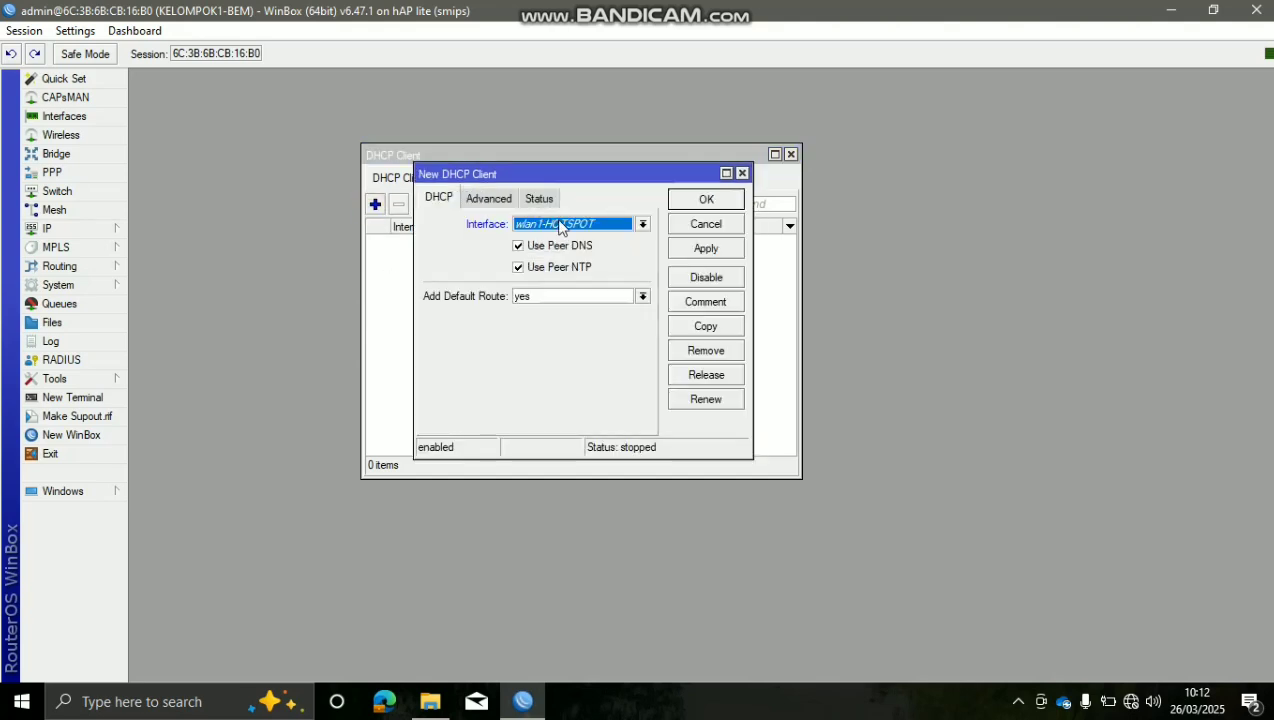
click(560, 226)
click(572, 246)
click(742, 174)
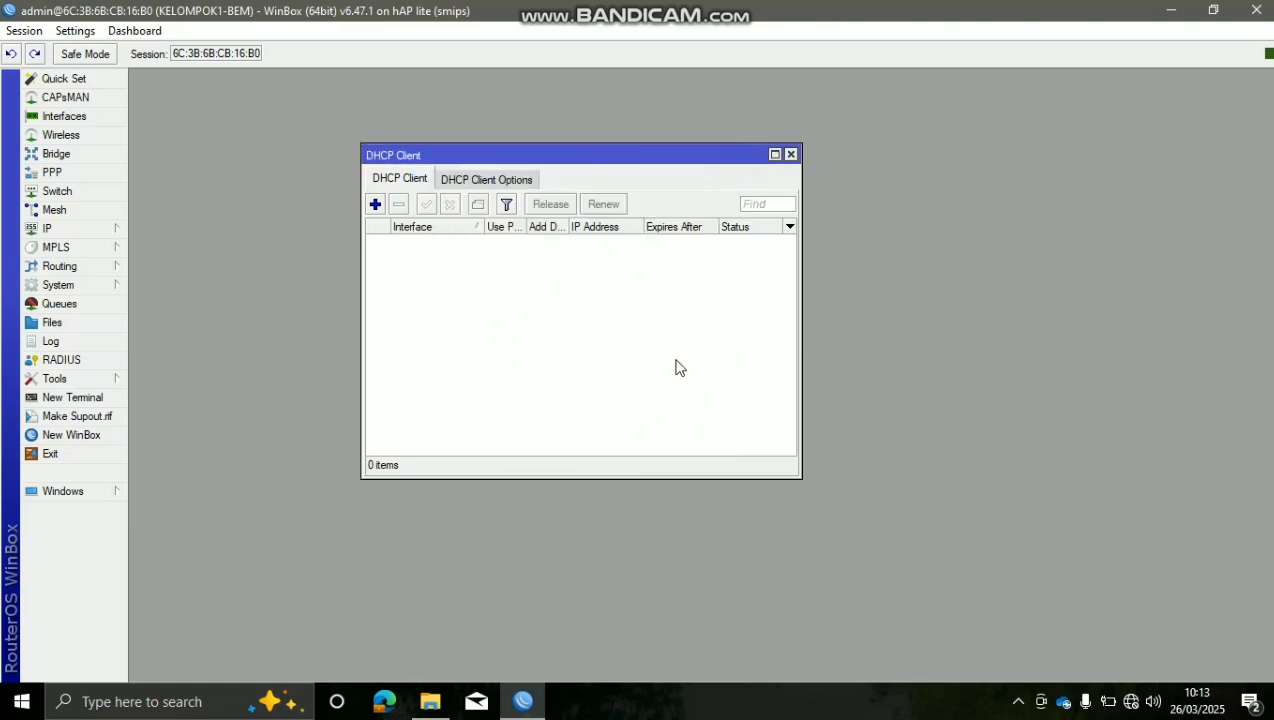
click(375, 205)
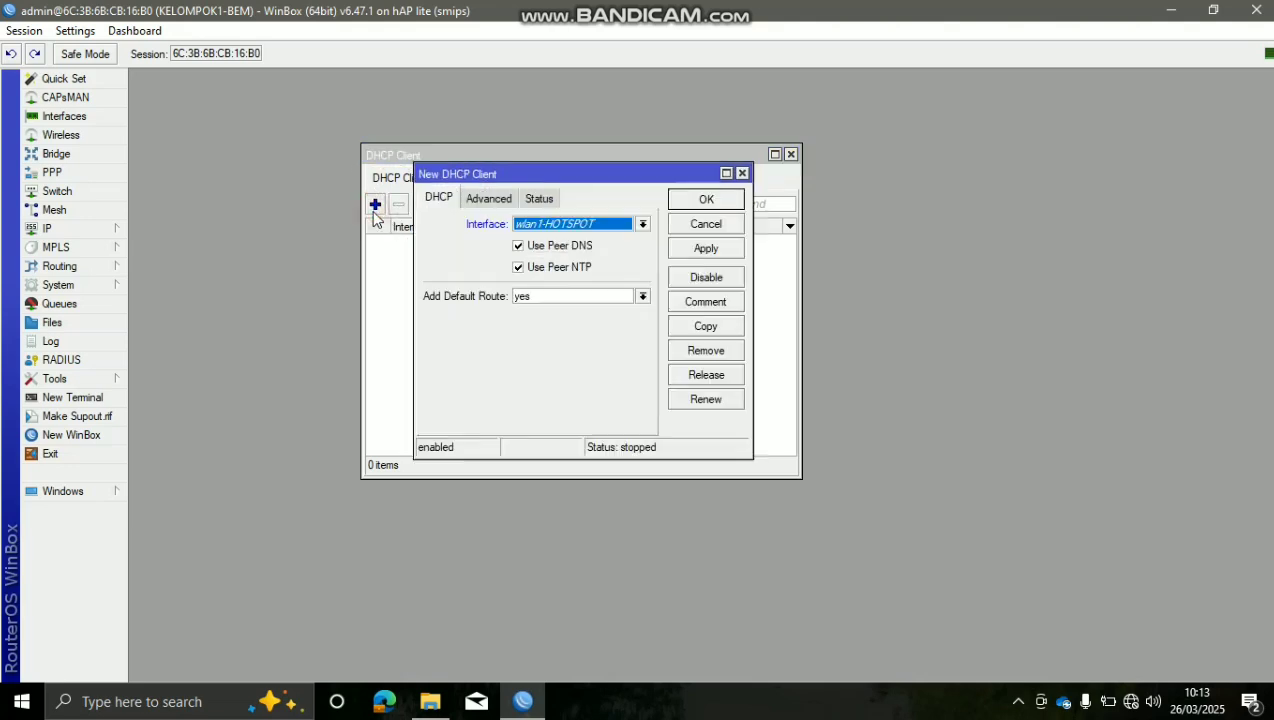
click(585, 225)
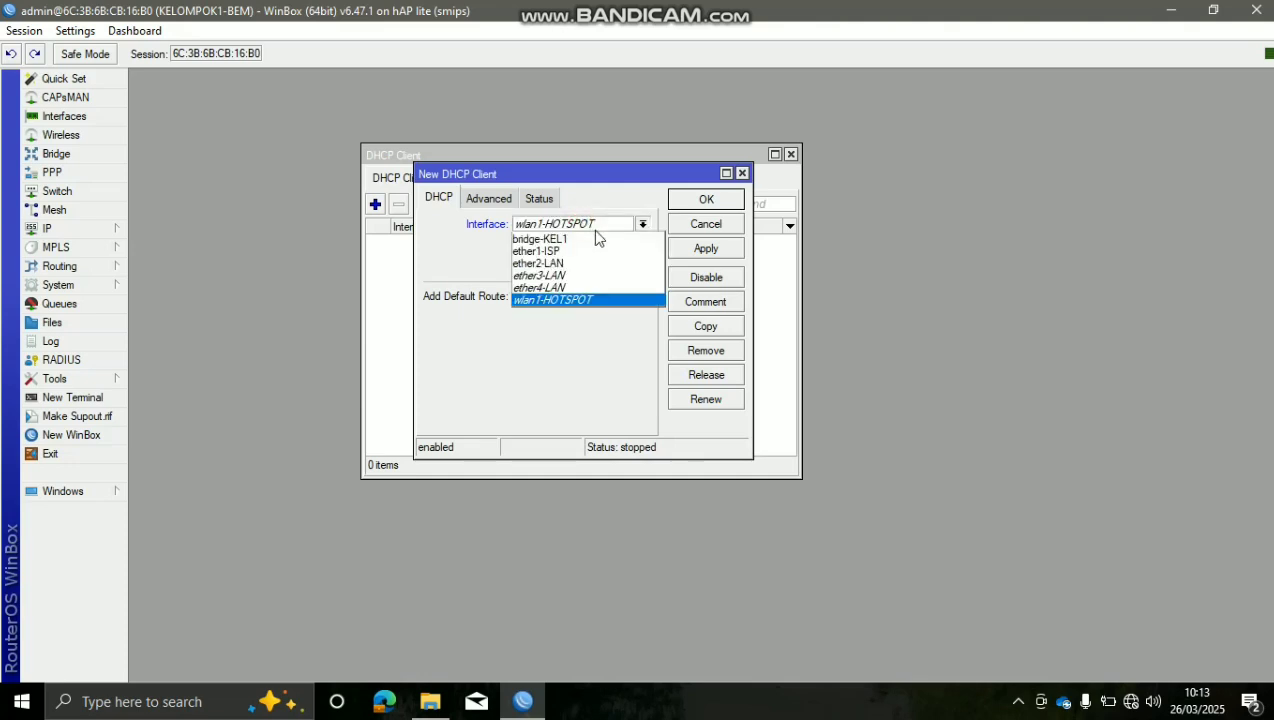
click(600, 251)
click(620, 265)
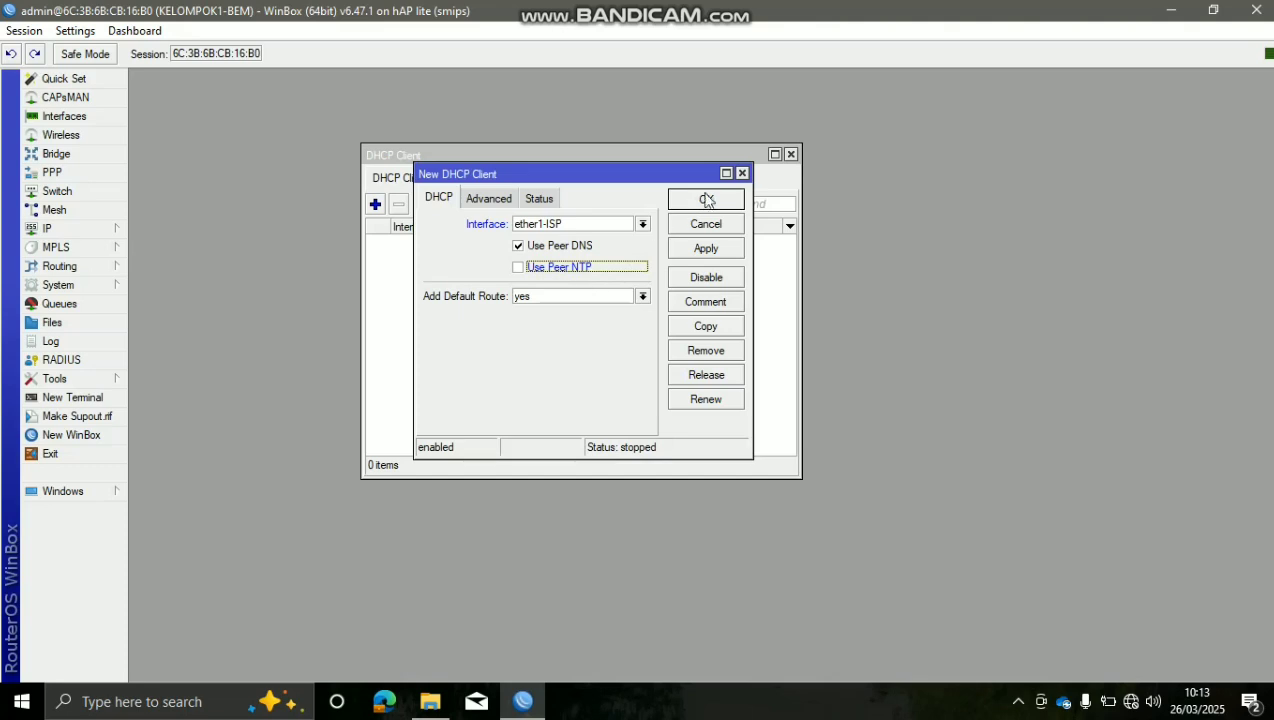
click(604, 270)
click(703, 249)
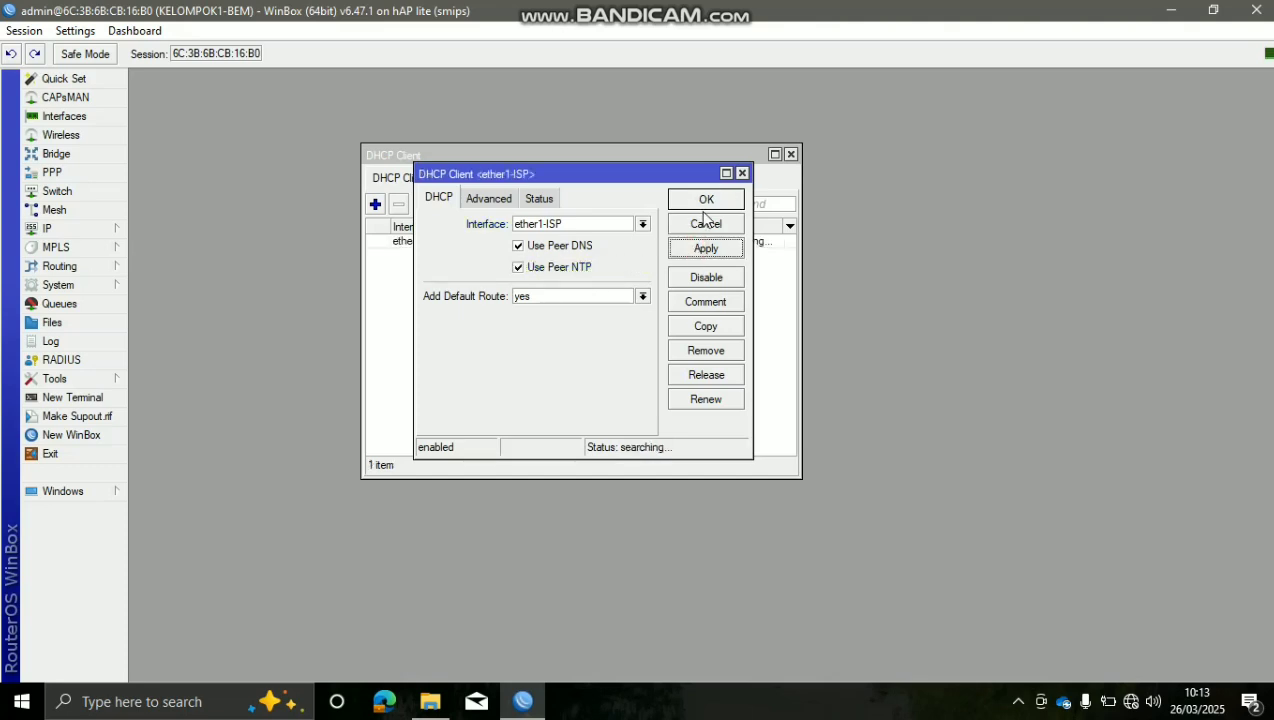
click(706, 199)
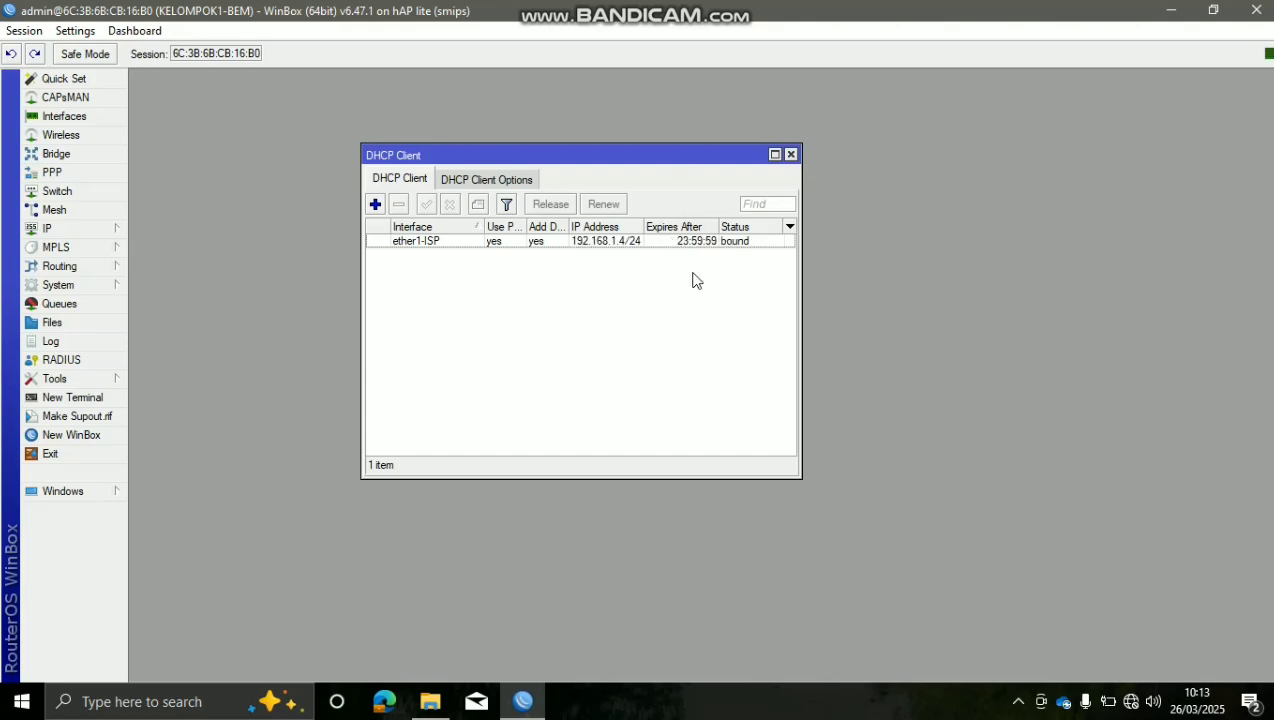
Check the ether1-ISP client bound to 192.168.1.4/24 and close the DHCP Client list
click(746, 243)
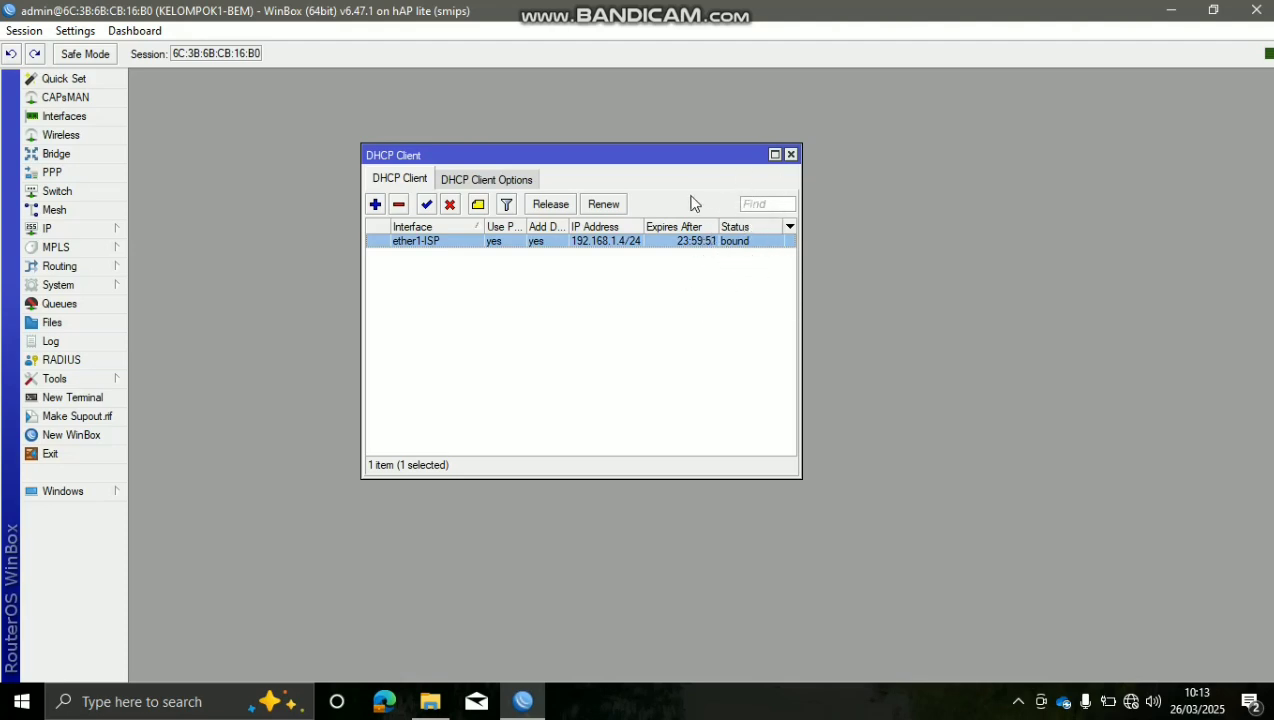
click(683, 316)
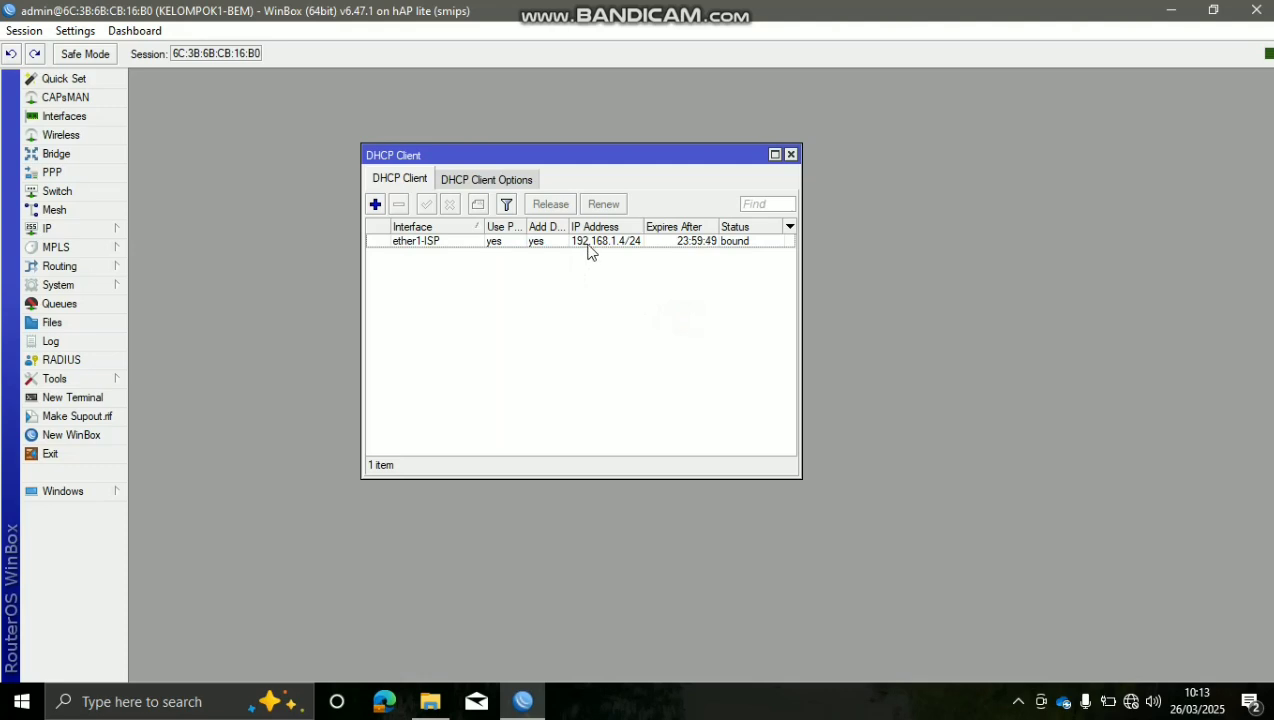
click(586, 245)
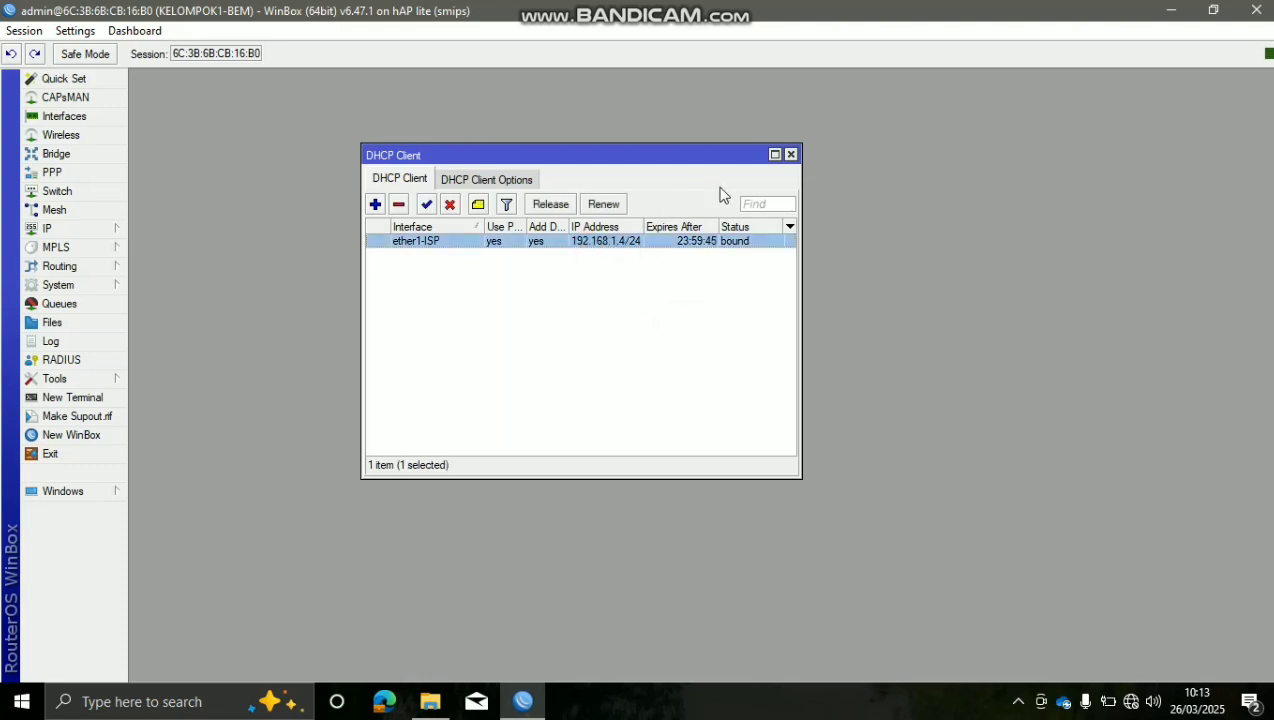
click(790, 155)
In IP > Addresses, add 192.168.10.1/24 on interface bridge-KEL1 and apply it
click(108, 230)
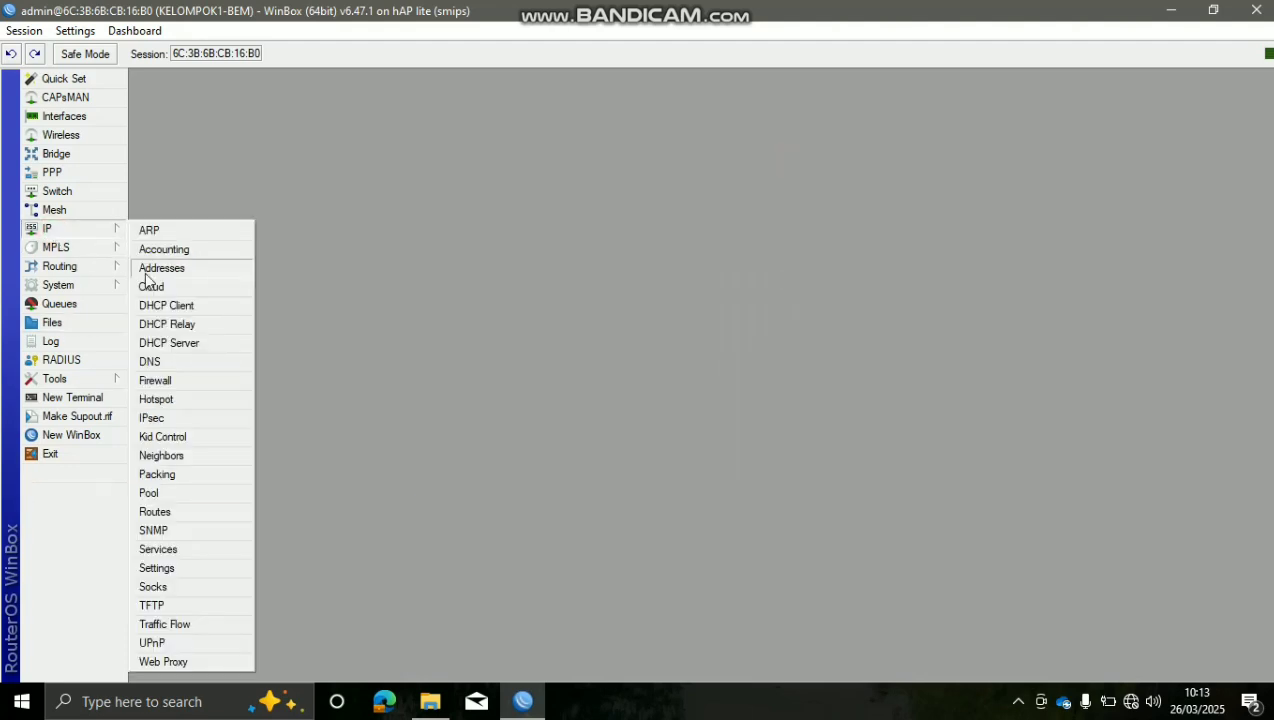
click(150, 268)
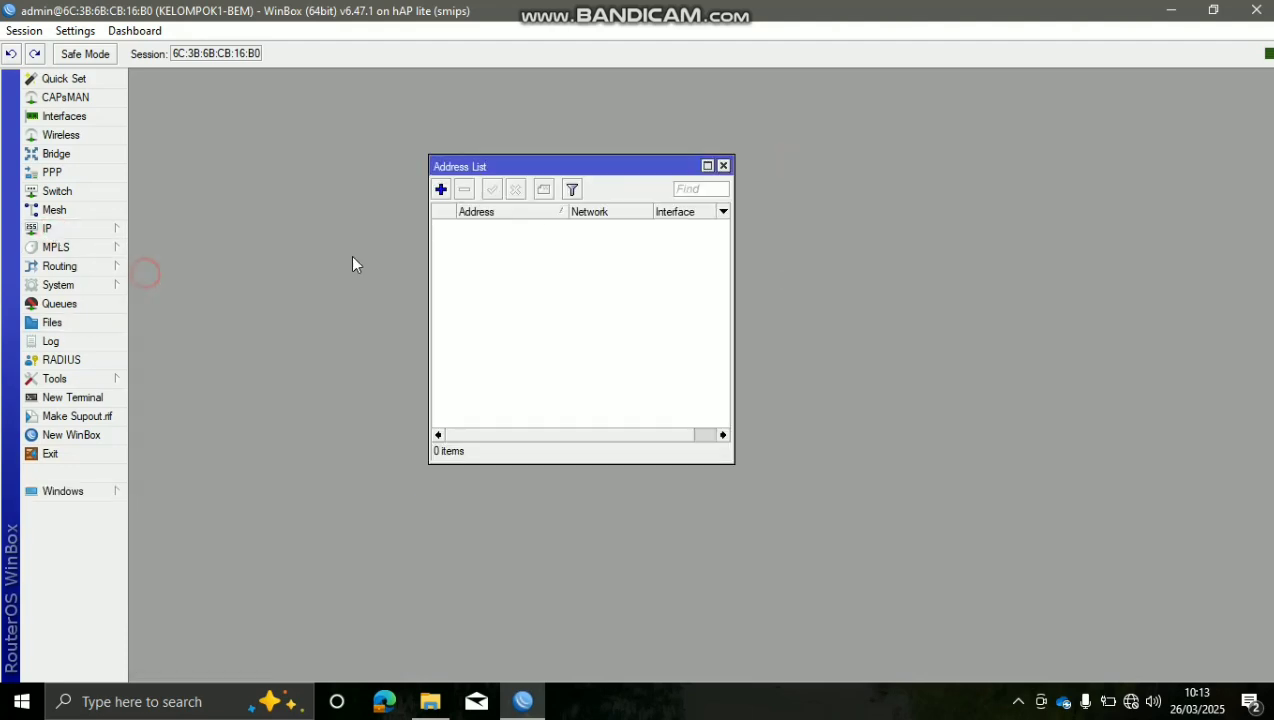
click(440, 190)
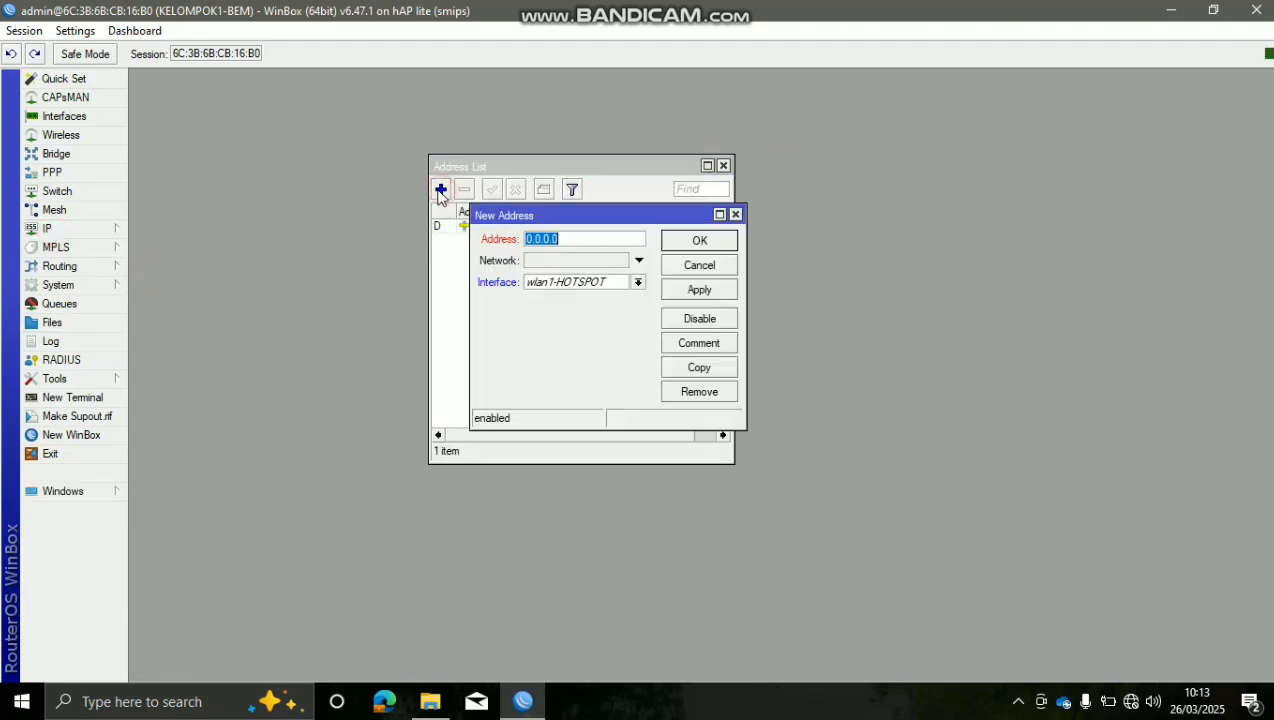
click(606, 238)
drag(604, 238, 491, 257)
drag(612, 237, 530, 250)
text(19)
text(2.)
text(158)
text(8.)
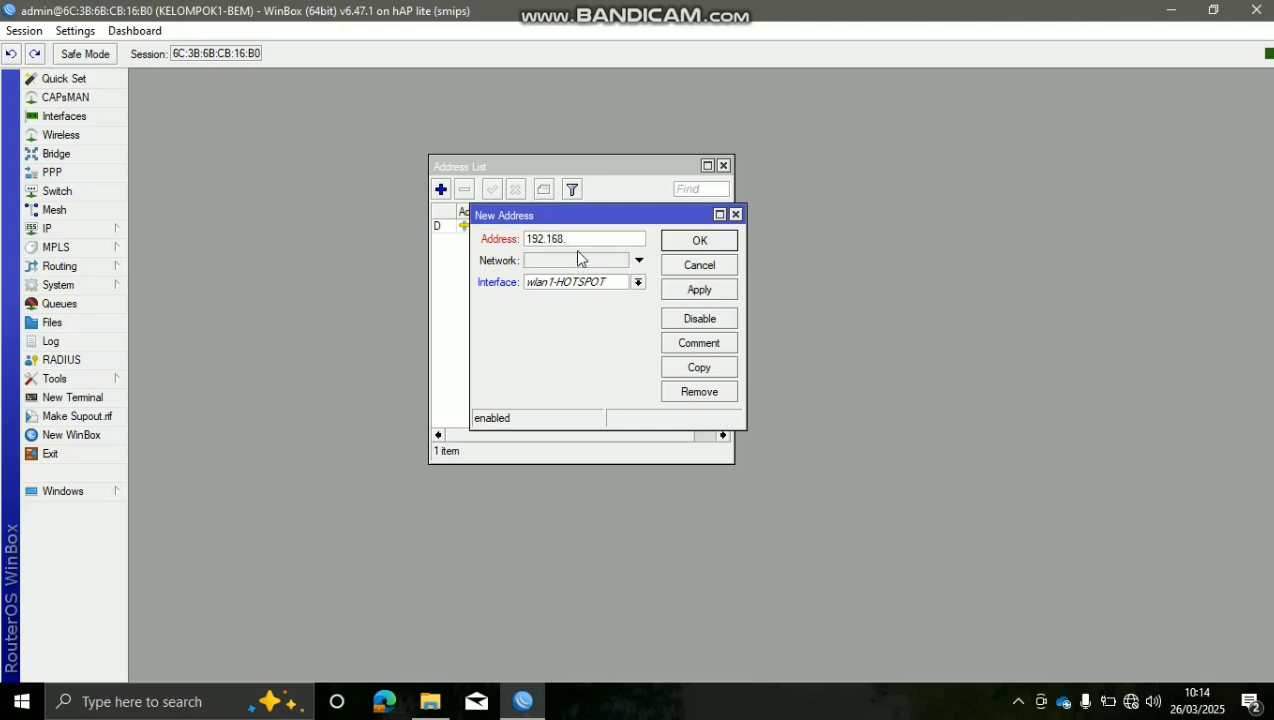
text(10.)
text(1/)
text(24)
click(638, 284)
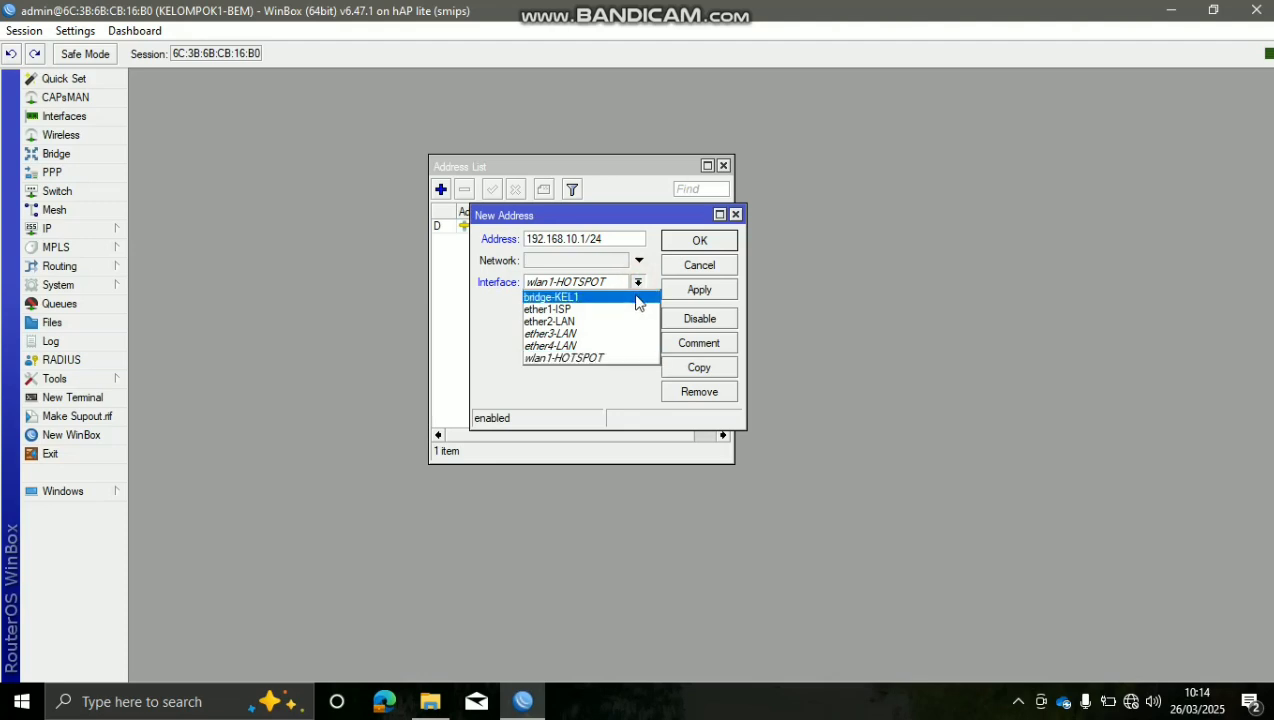
click(637, 298)
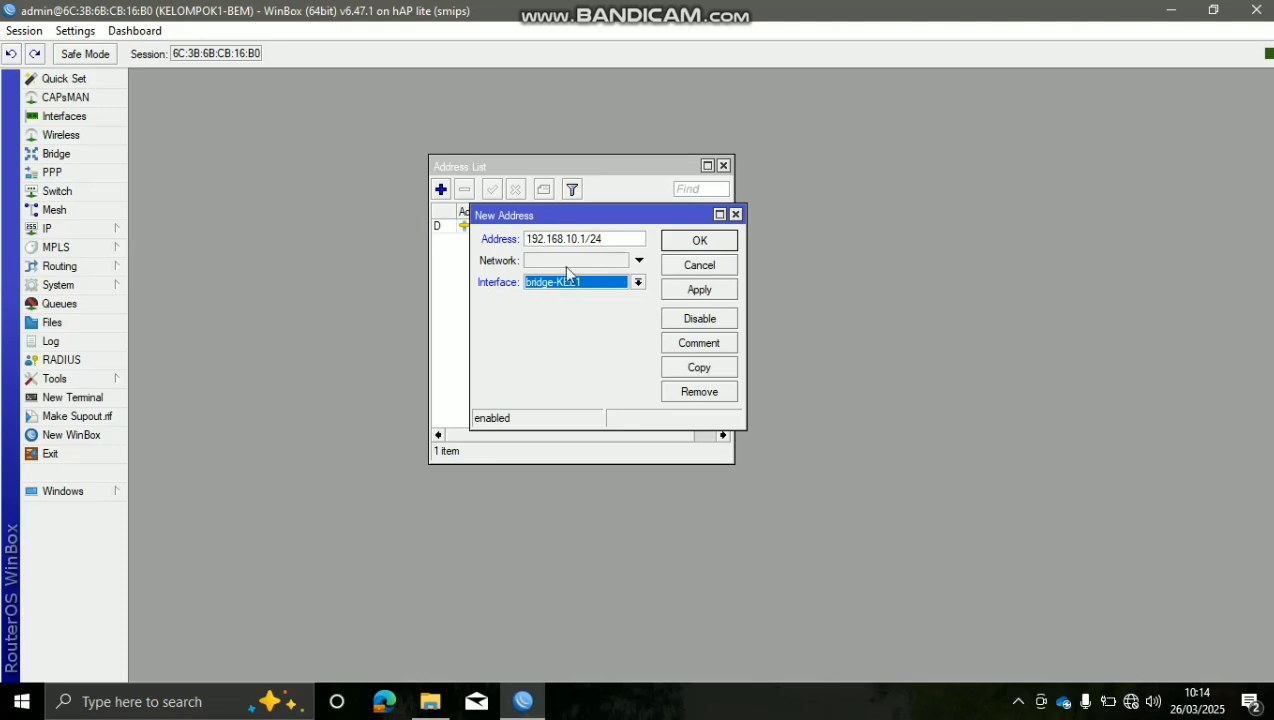
drag(617, 239, 516, 243)
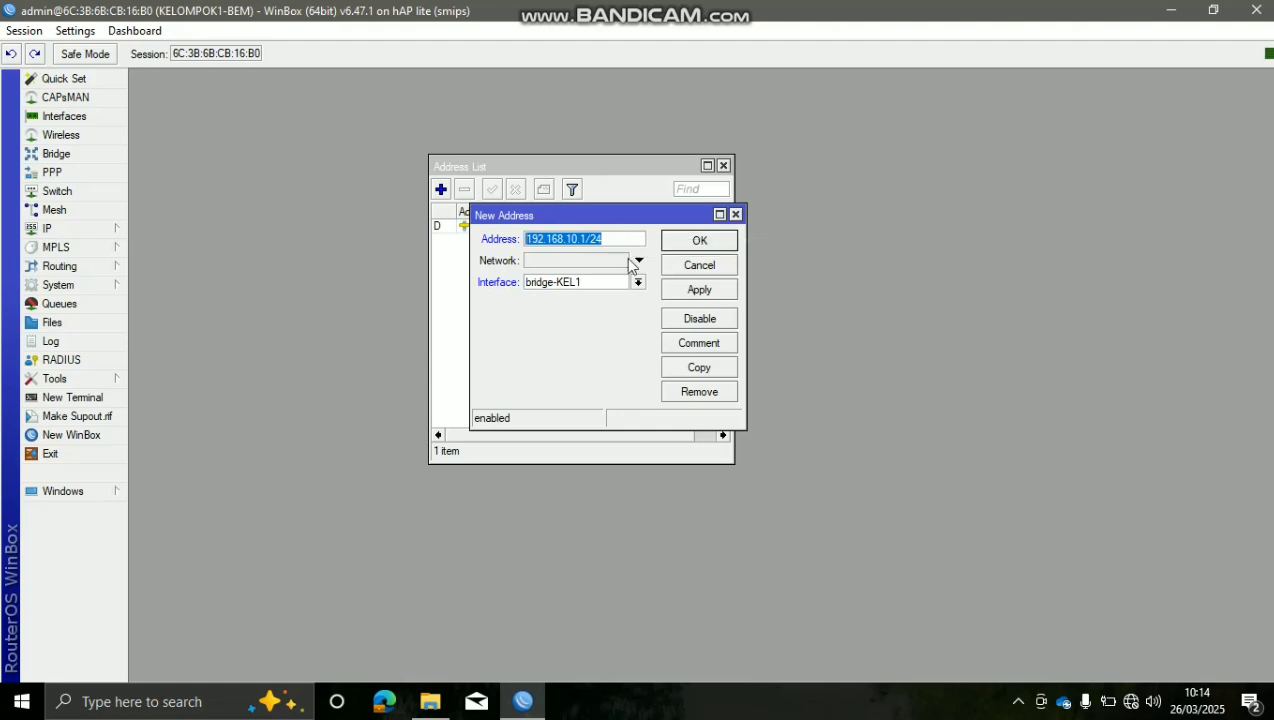
click(710, 291)
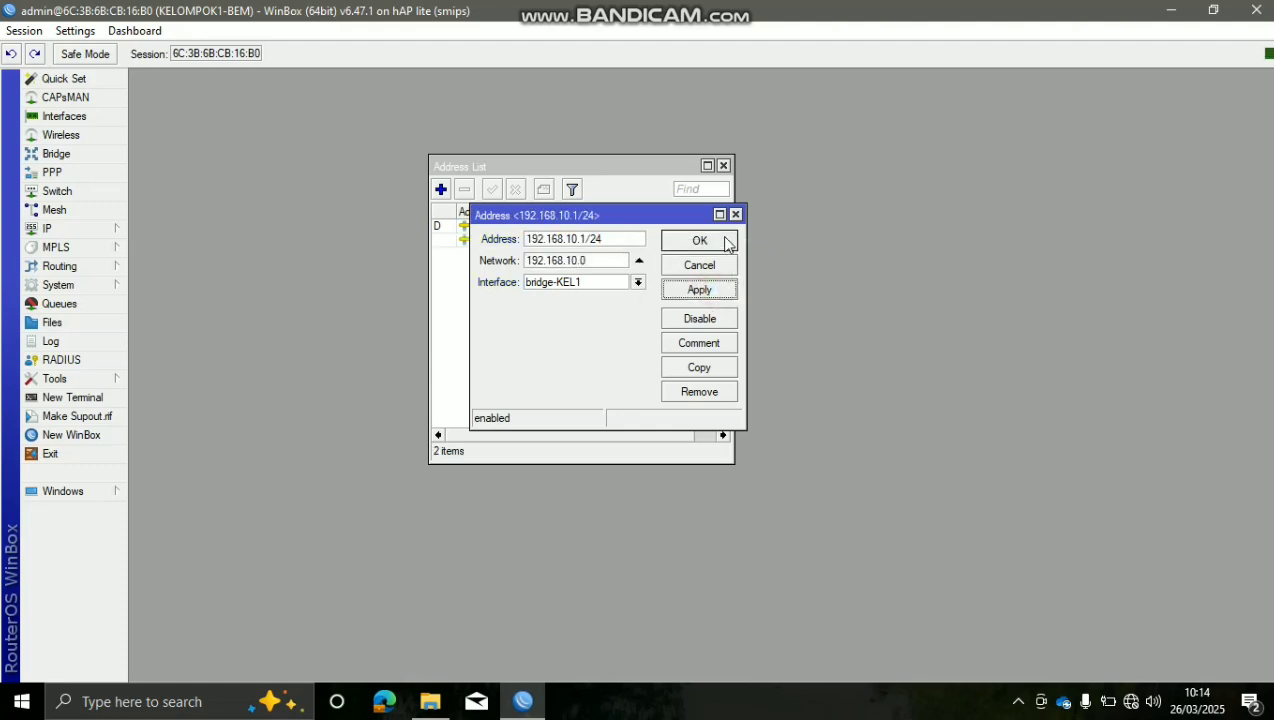
Close the address editor and widen the Address List to check 192.168.1.4/24 and 192.168.10.1/24
click(700, 241)
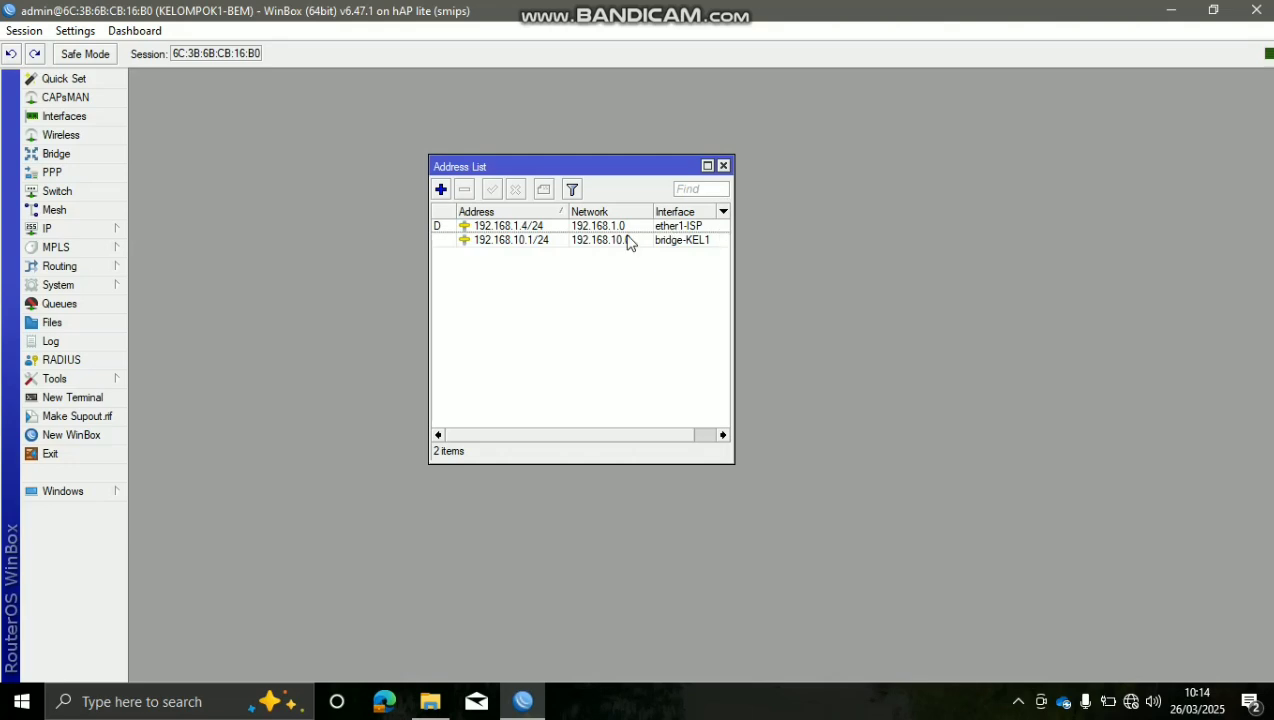
drag(732, 218, 876, 255)
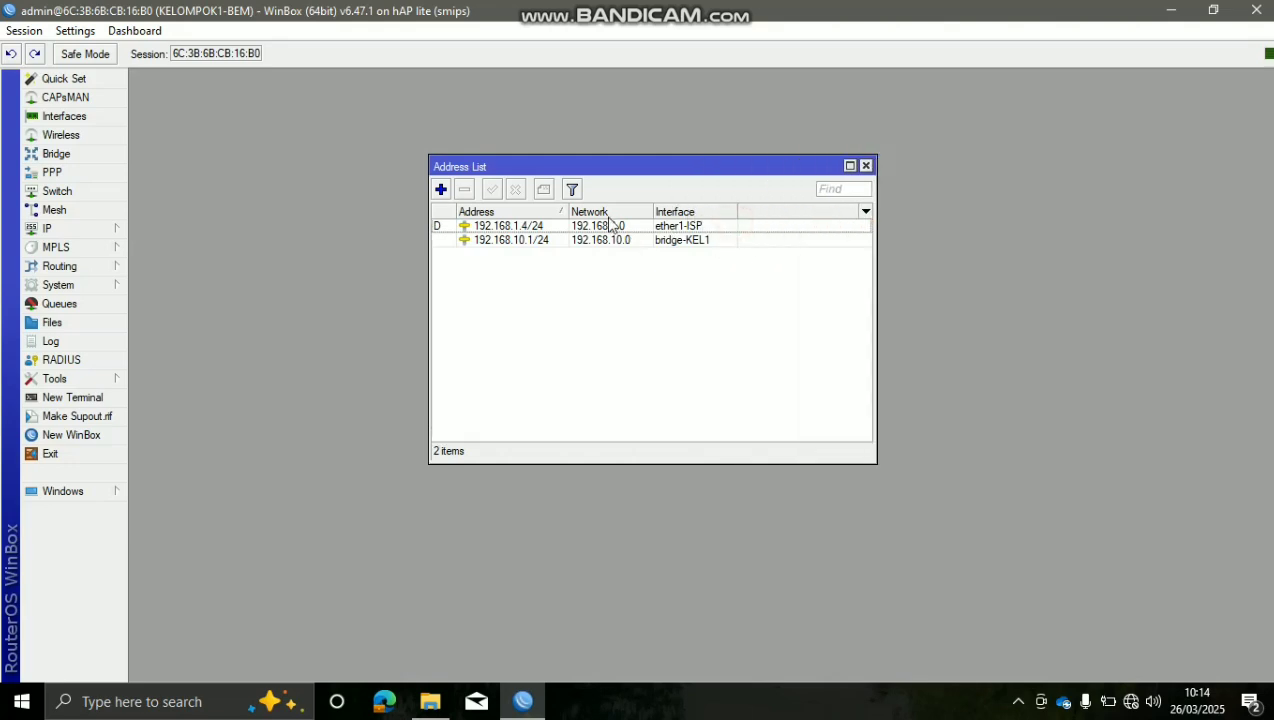
drag(652, 212, 667, 213)
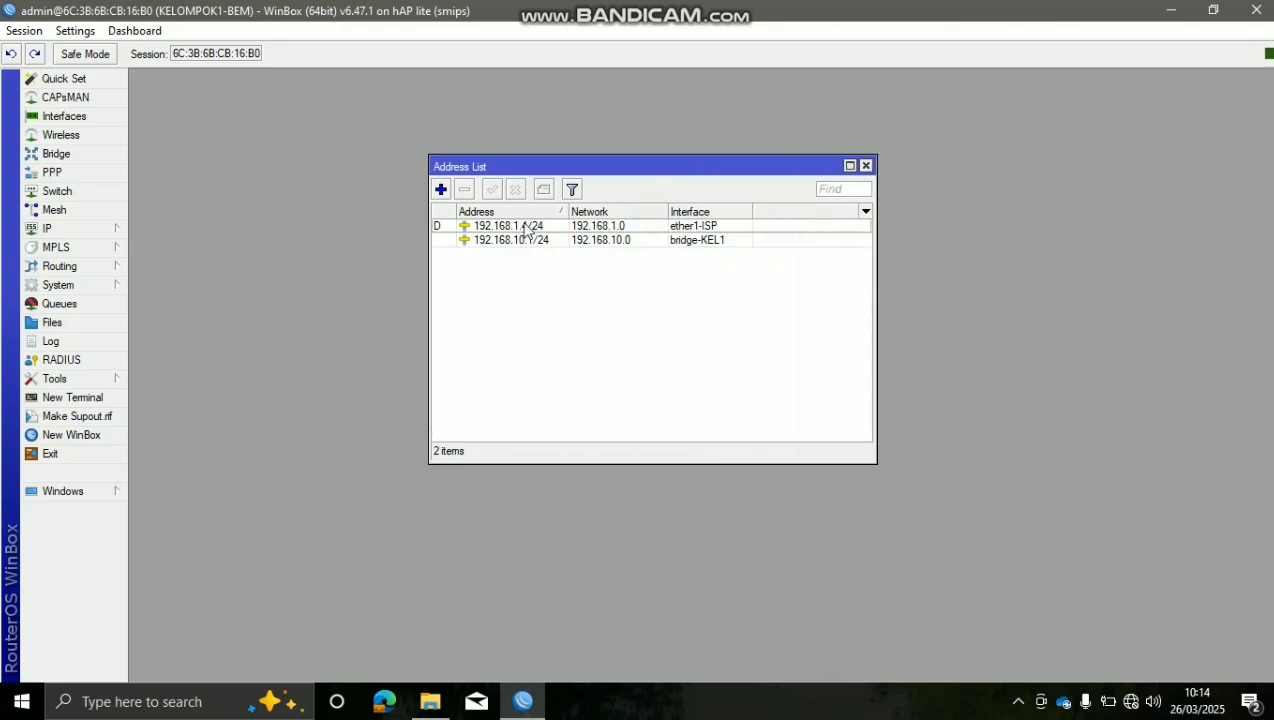
click(678, 230)
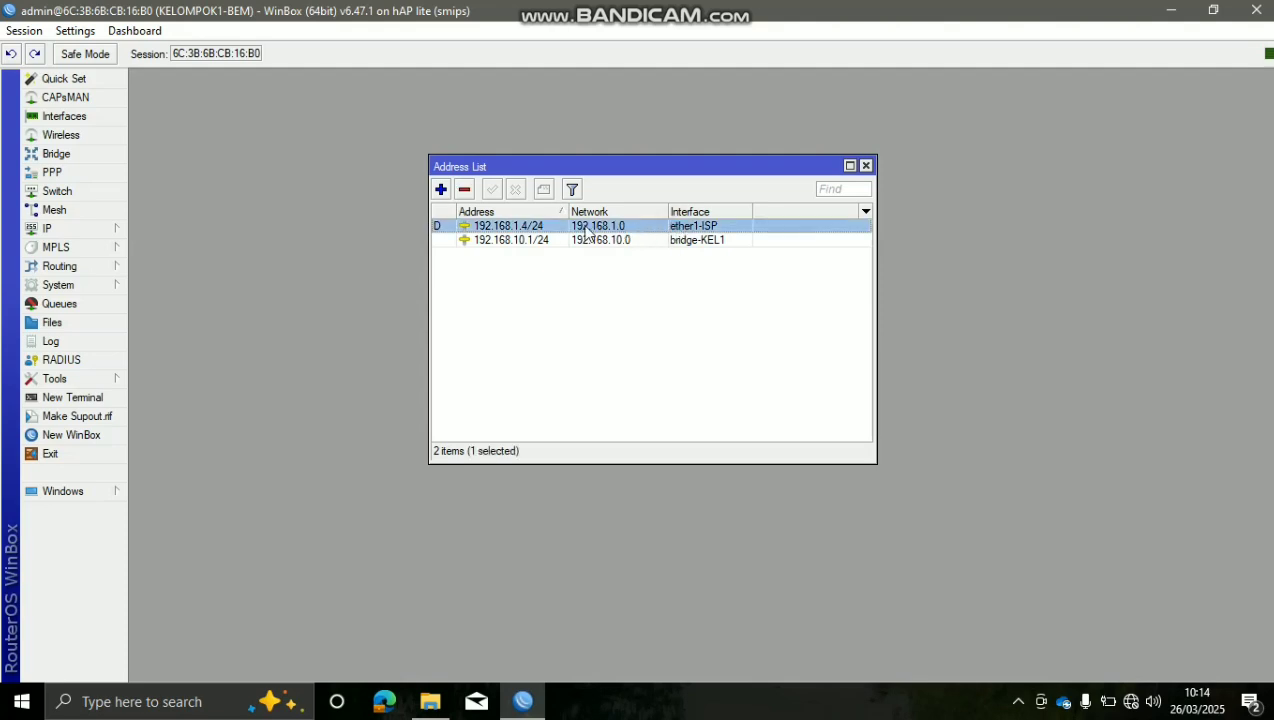
click(460, 242)
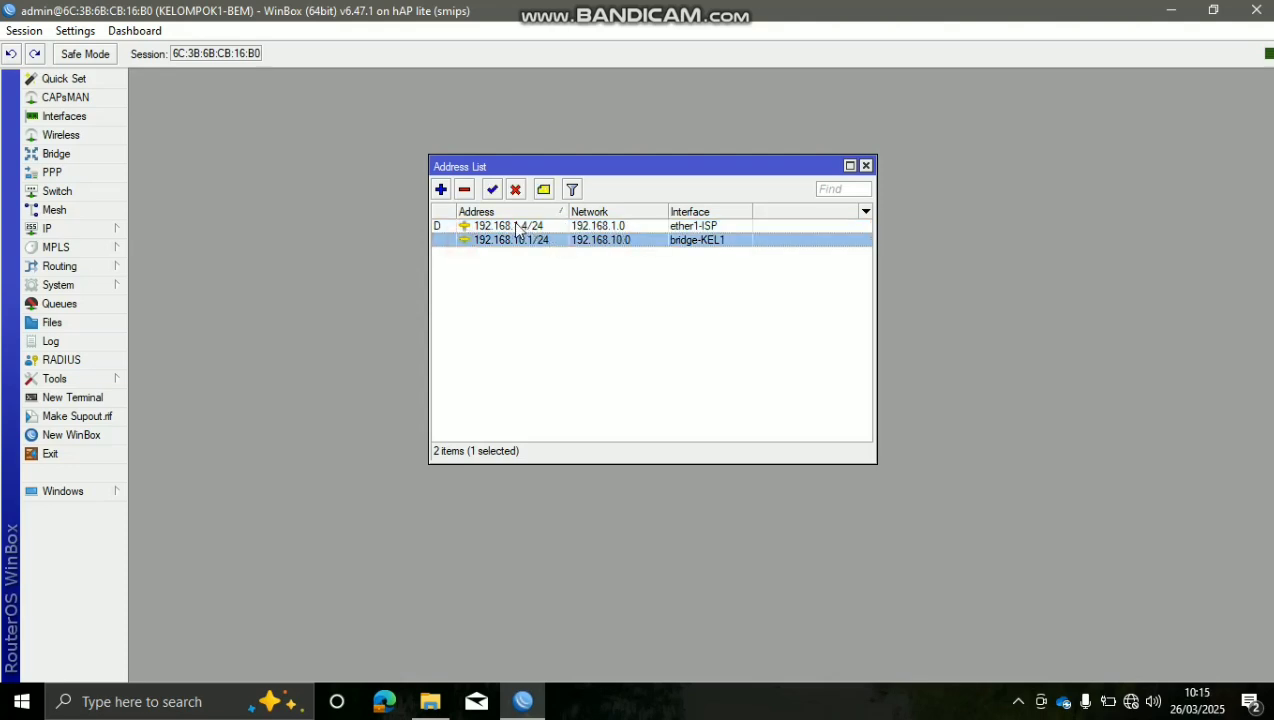
Close Address List and launch the DHCP Setup wizard from IP > DHCP Server
click(866, 167)
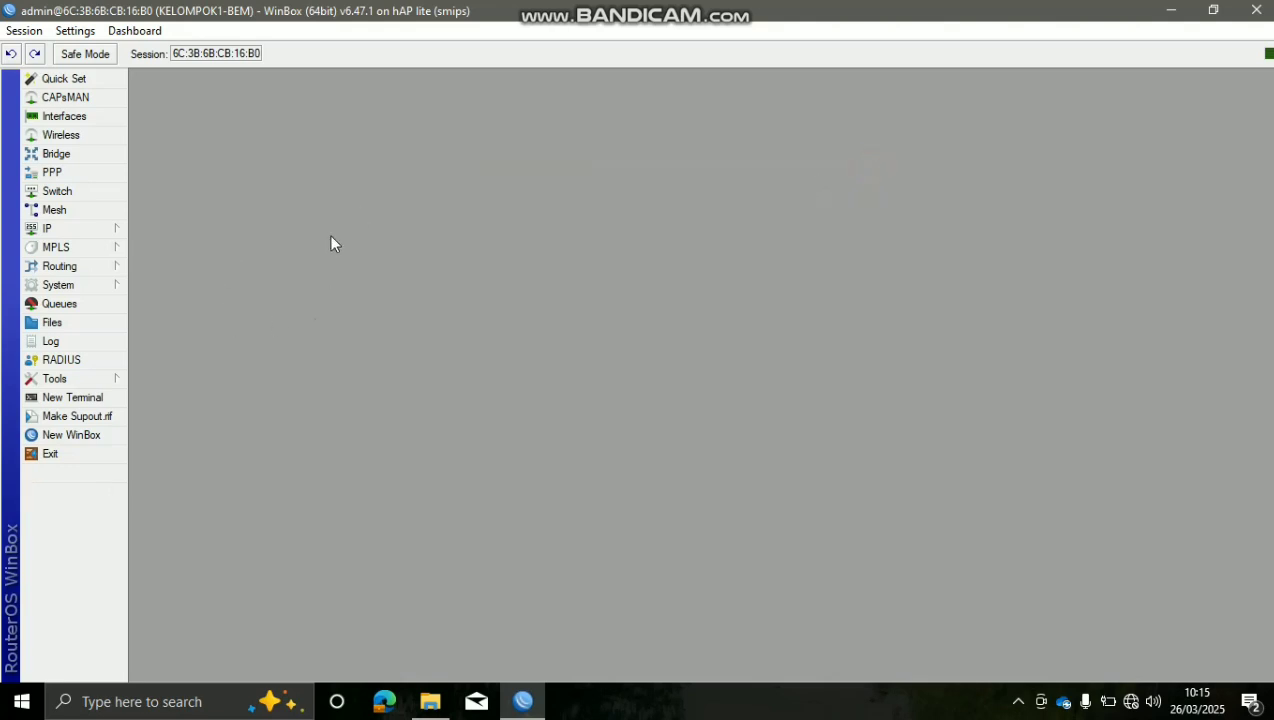
click(110, 229)
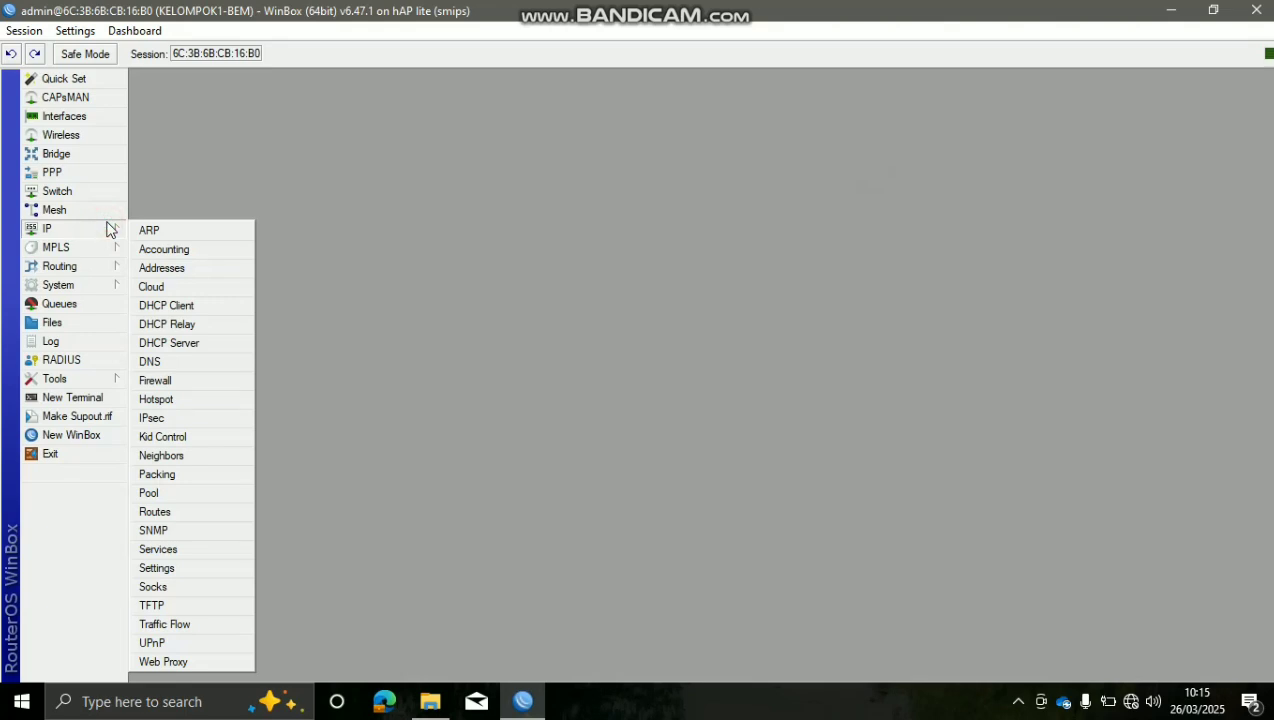
click(227, 341)
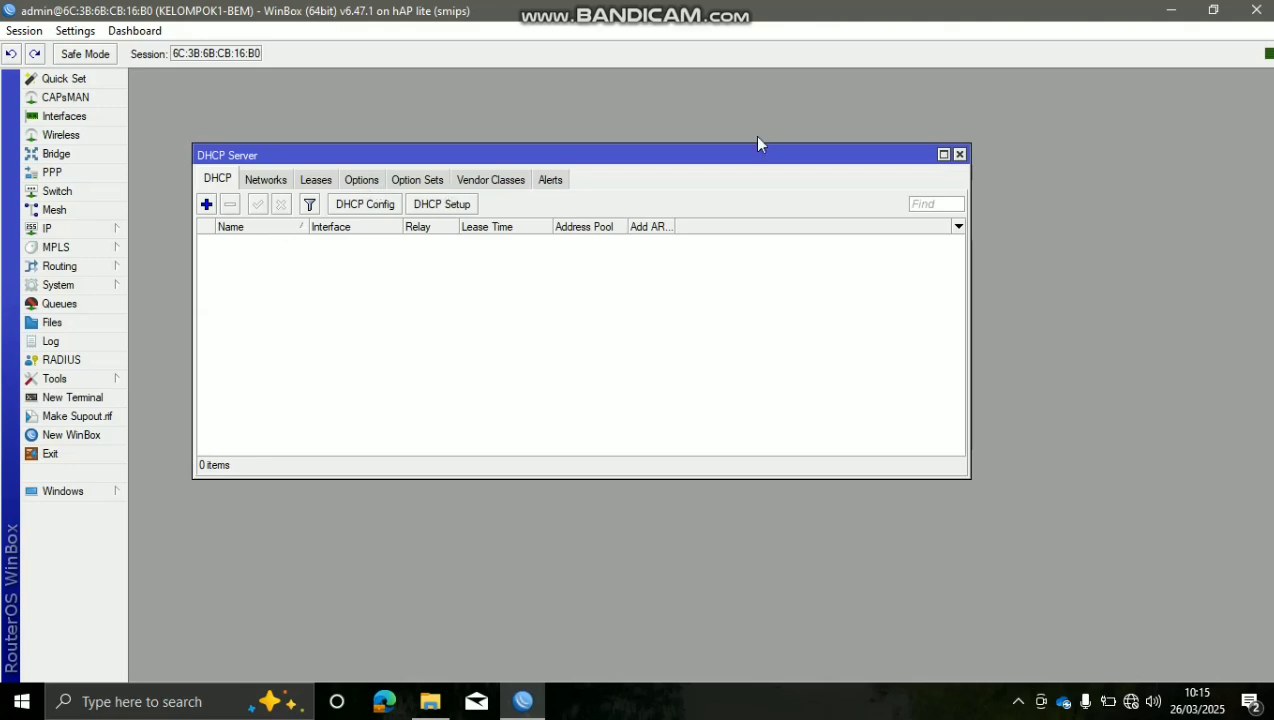
click(959, 155)
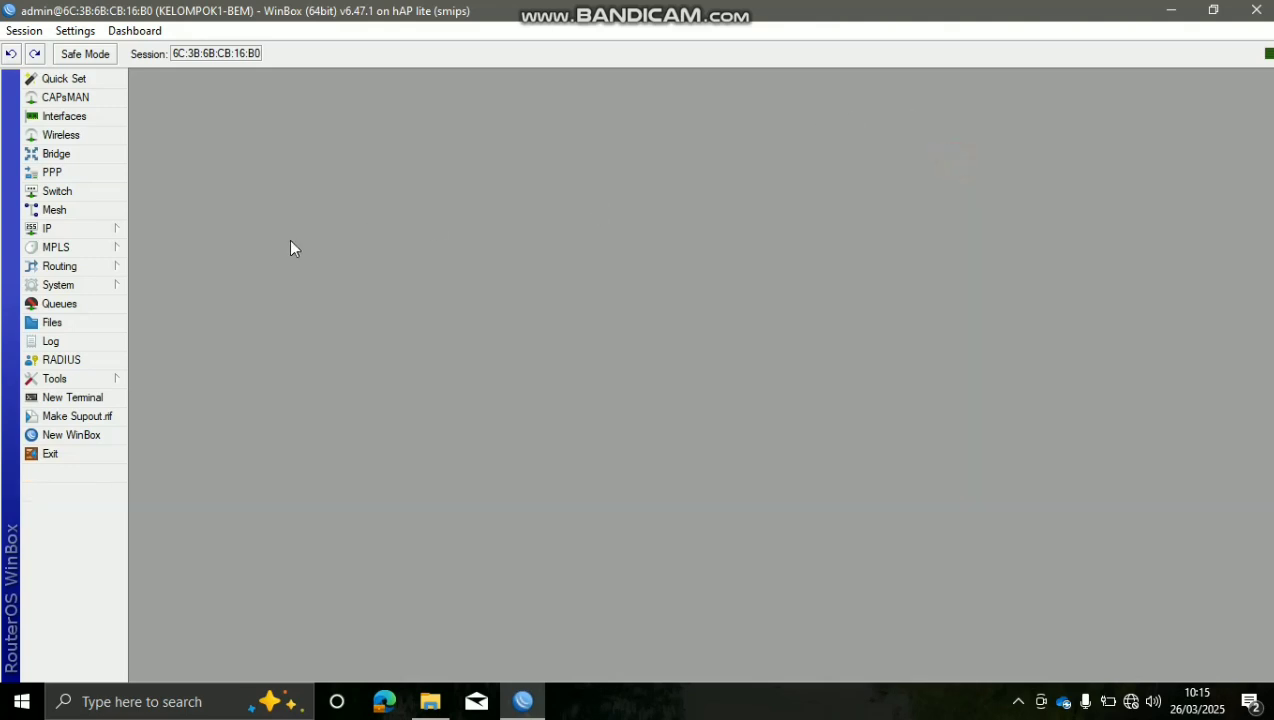
click(113, 231)
click(176, 342)
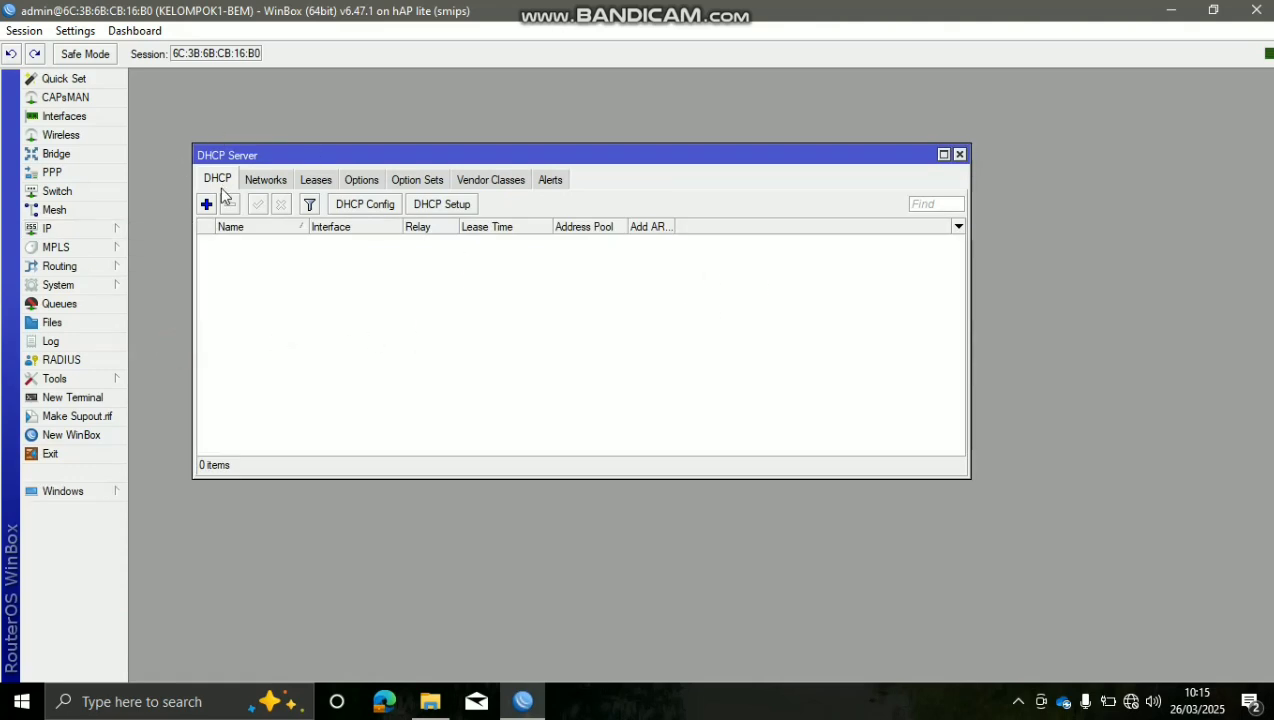
click(427, 205)
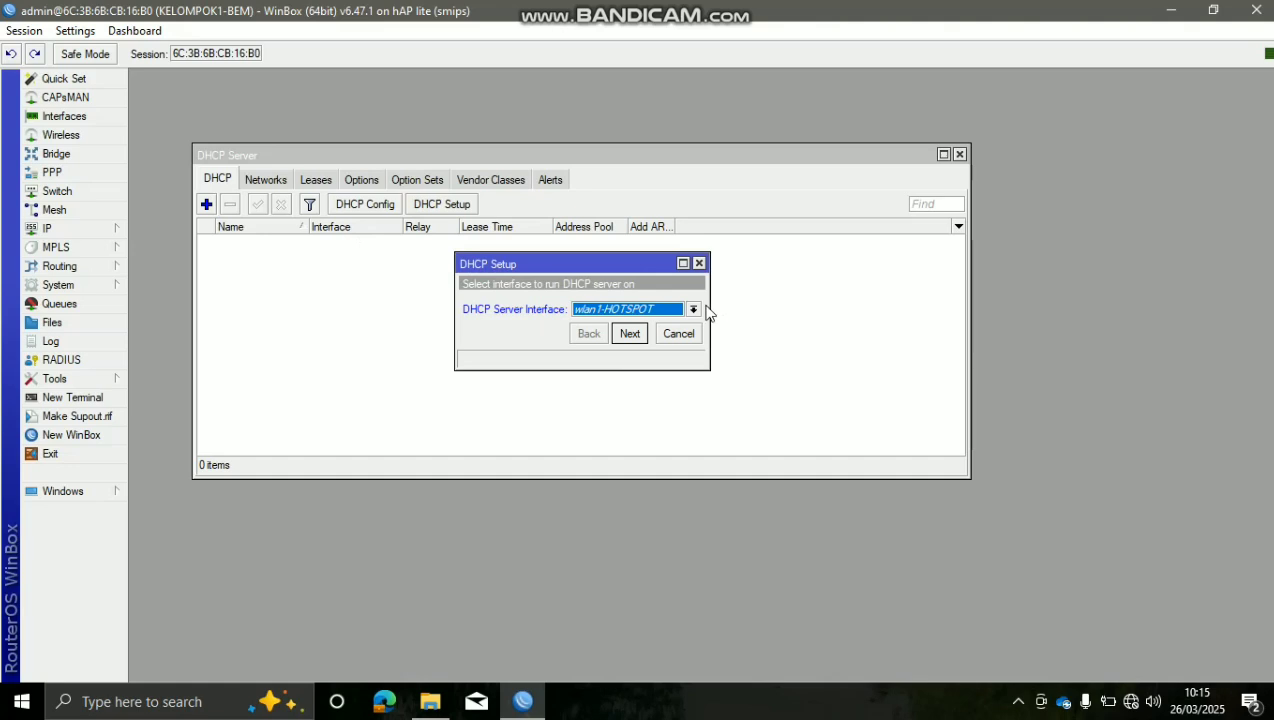
Choose bridge-KEL1 as DHCP interface, accepting address space 192.168.10.0/24 and gateway 192.168.10.1
click(693, 310)
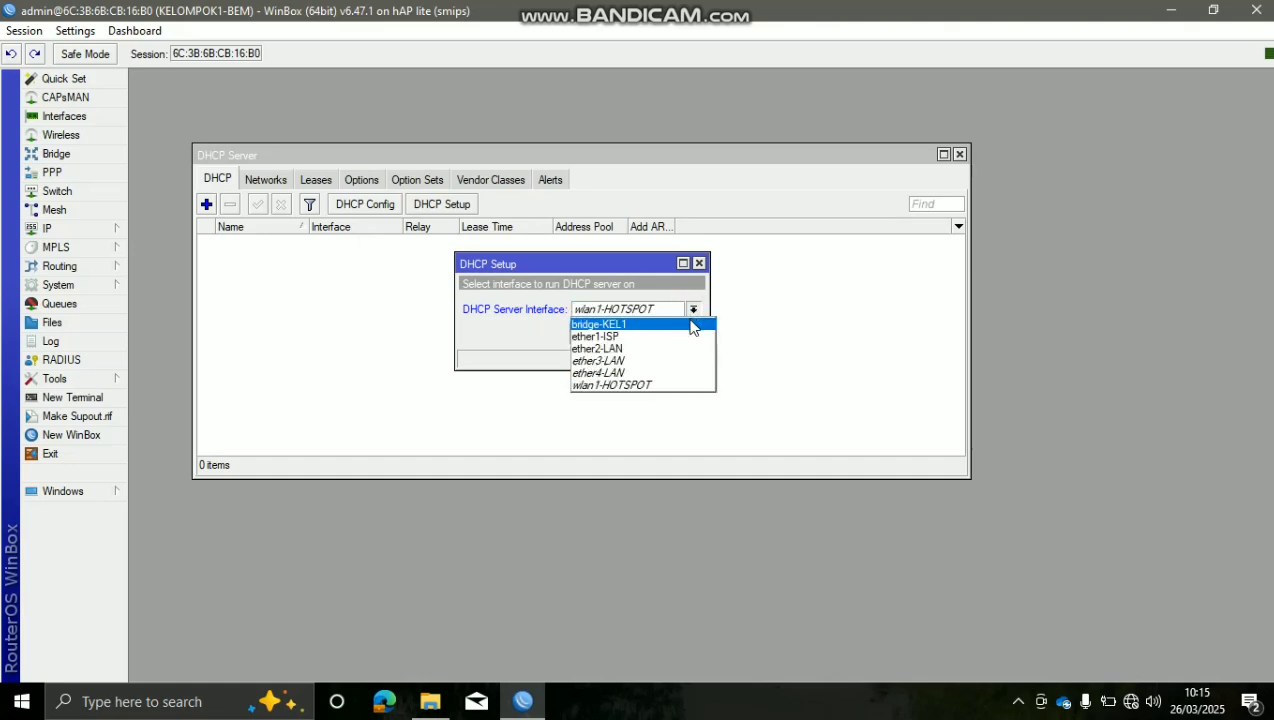
click(600, 324)
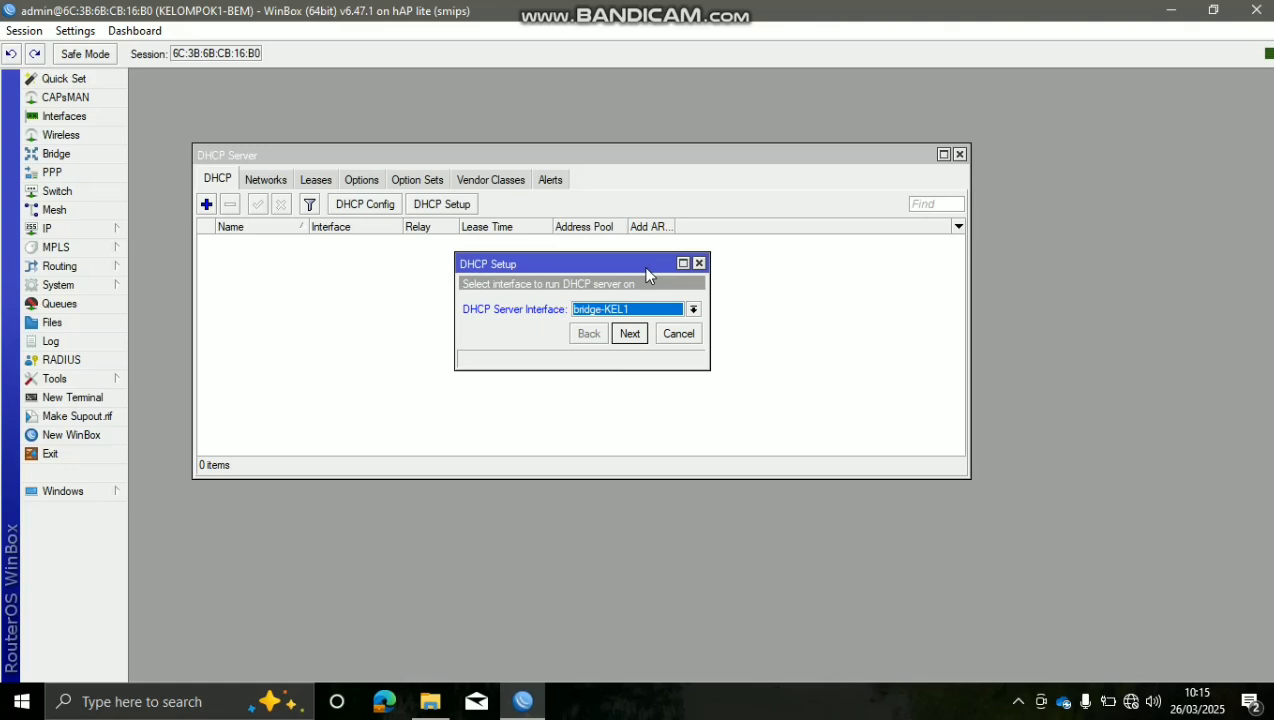
click(629, 334)
click(682, 310)
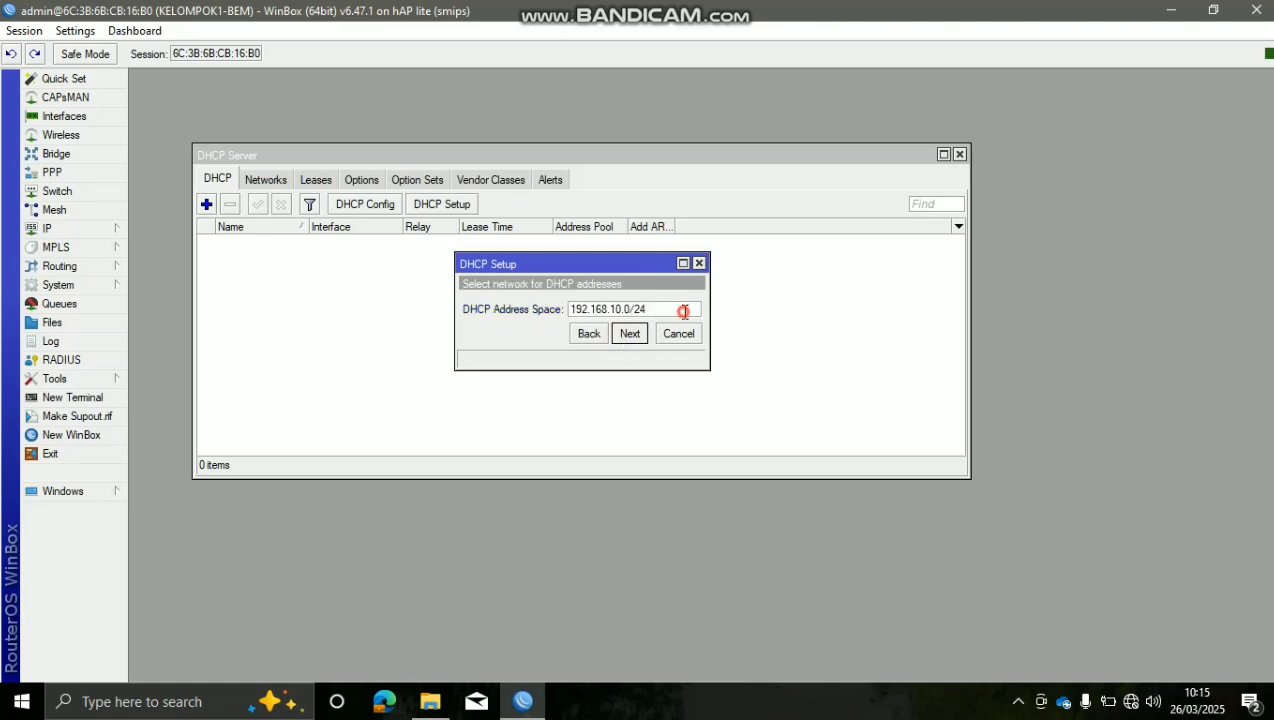
drag(677, 311, 565, 315)
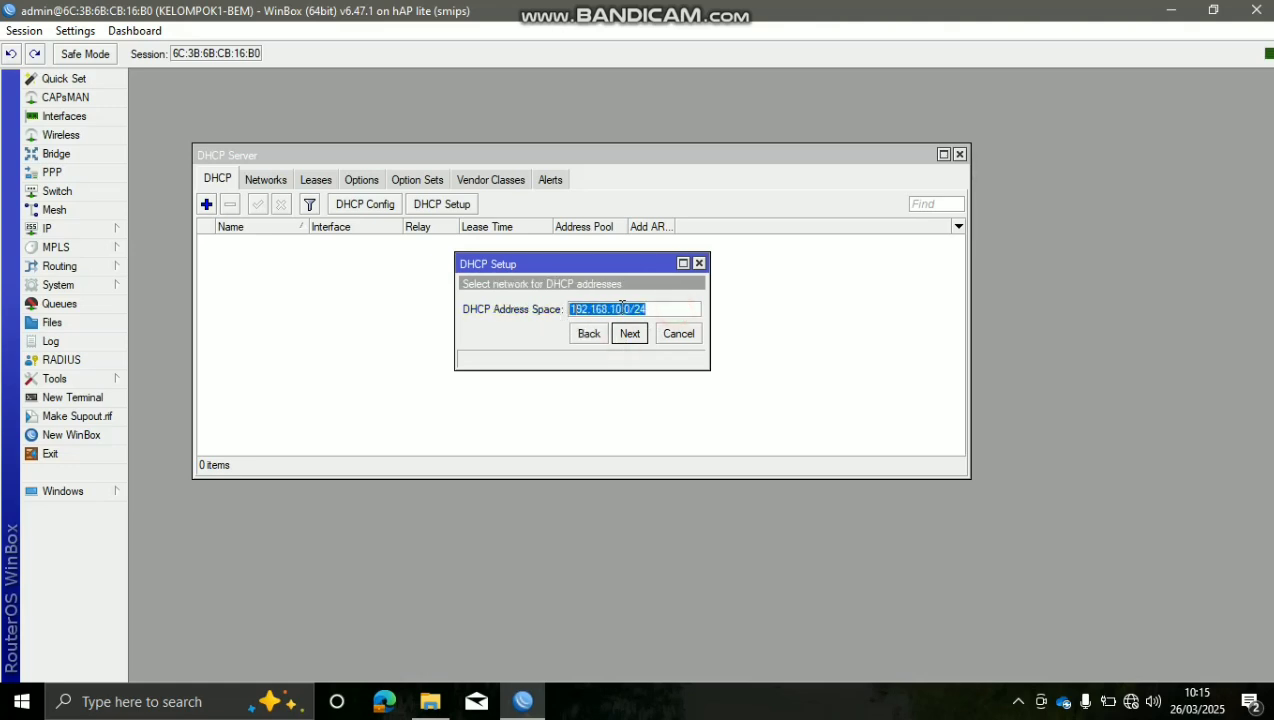
click(664, 305)
click(630, 335)
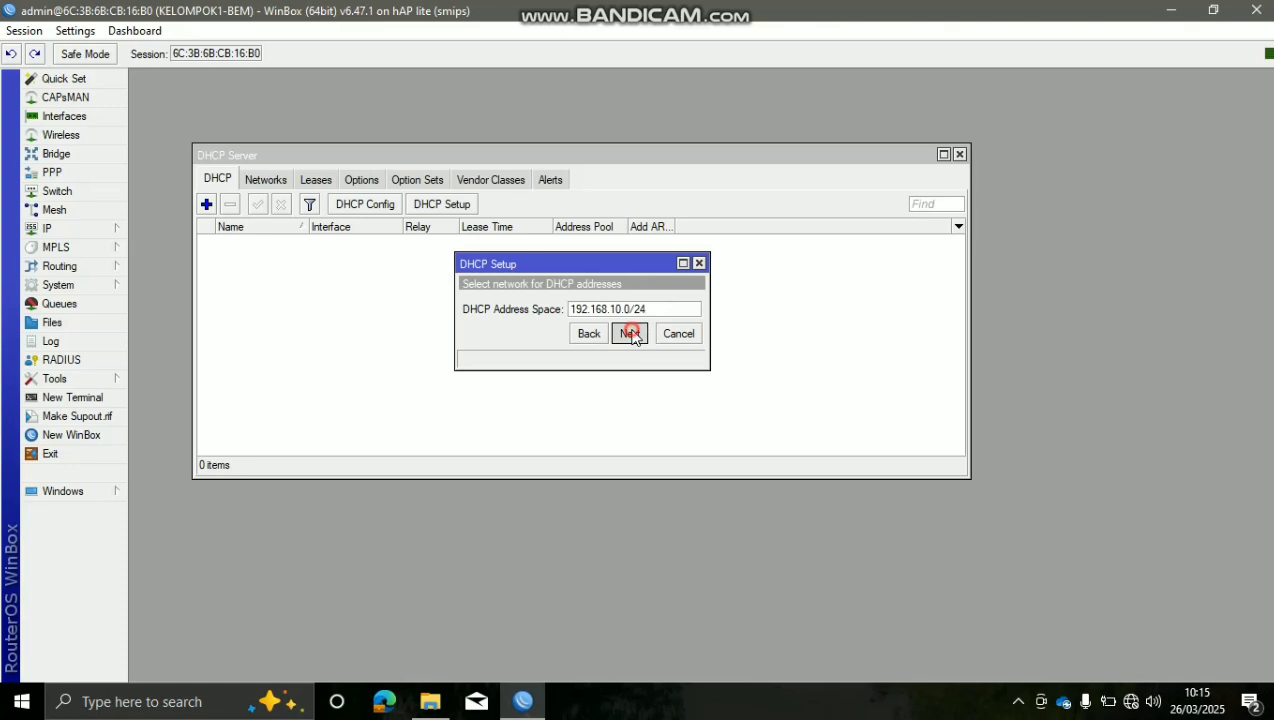
click(630, 335)
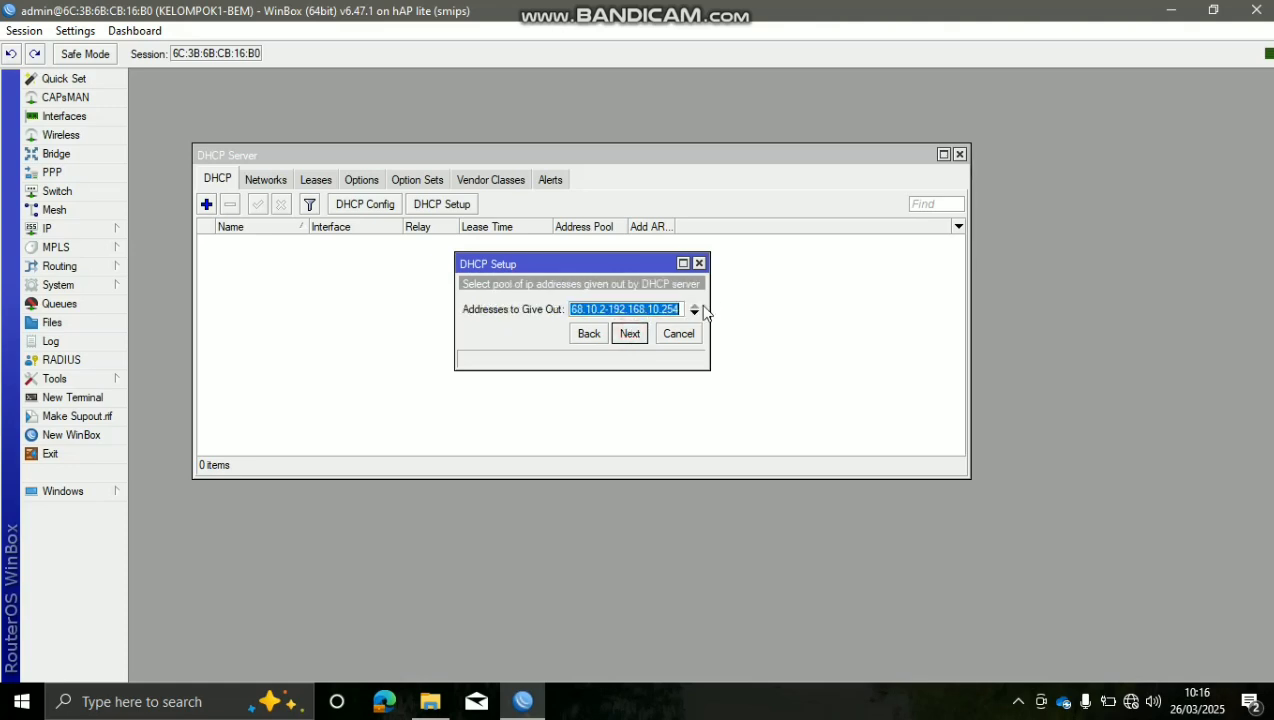
Accept the 192.168.10.2-192.168.10.254 address range and DNS server 192.168.1.1
drag(710, 308, 814, 324)
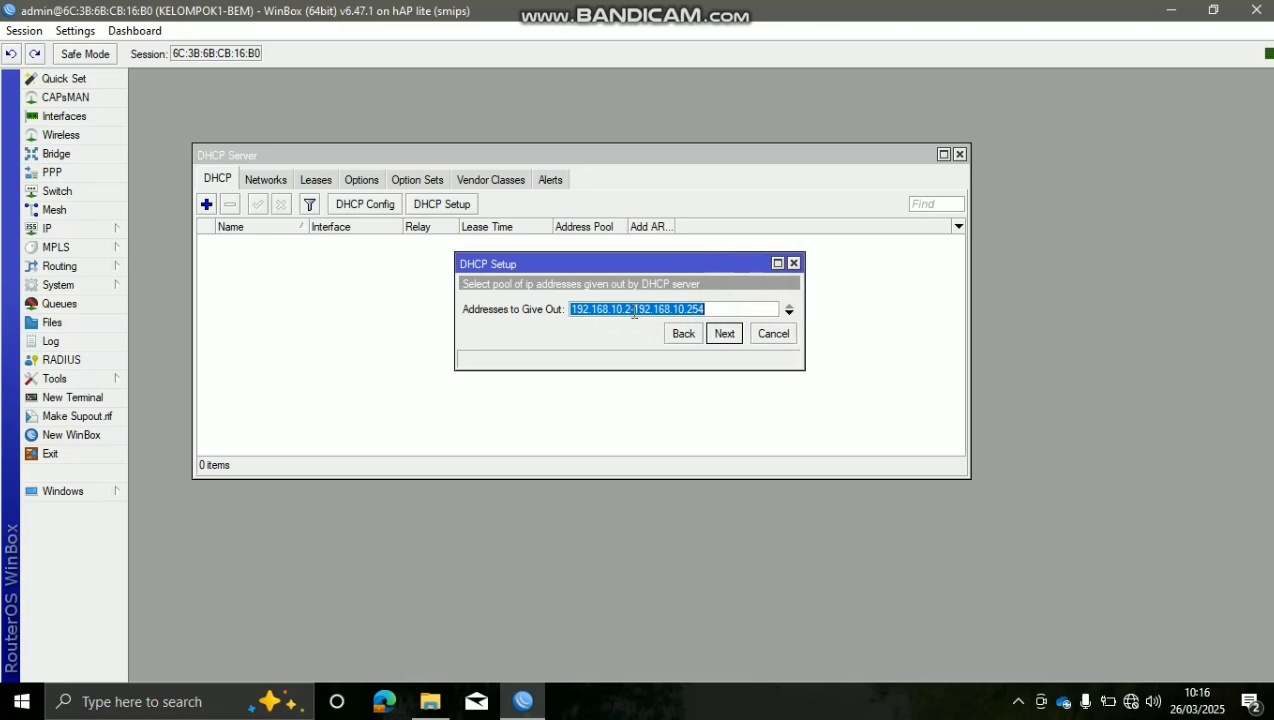
drag(733, 312, 565, 292)
click(744, 314)
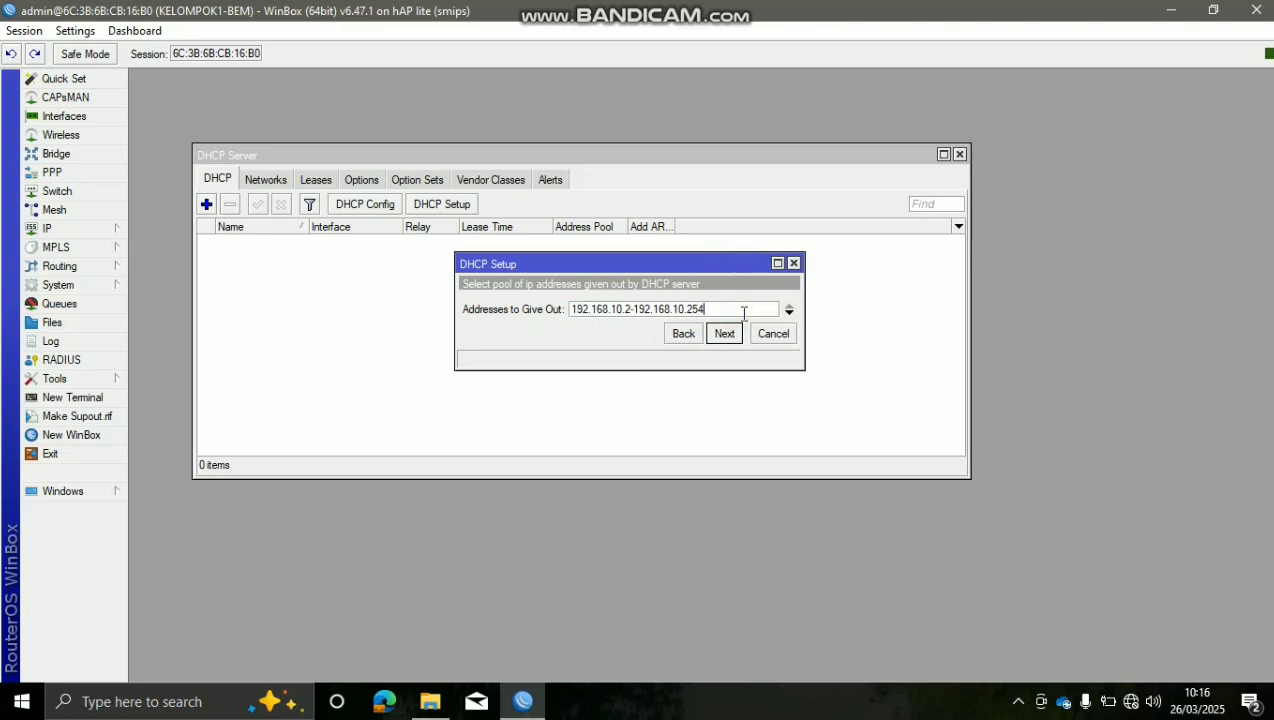
click(727, 333)
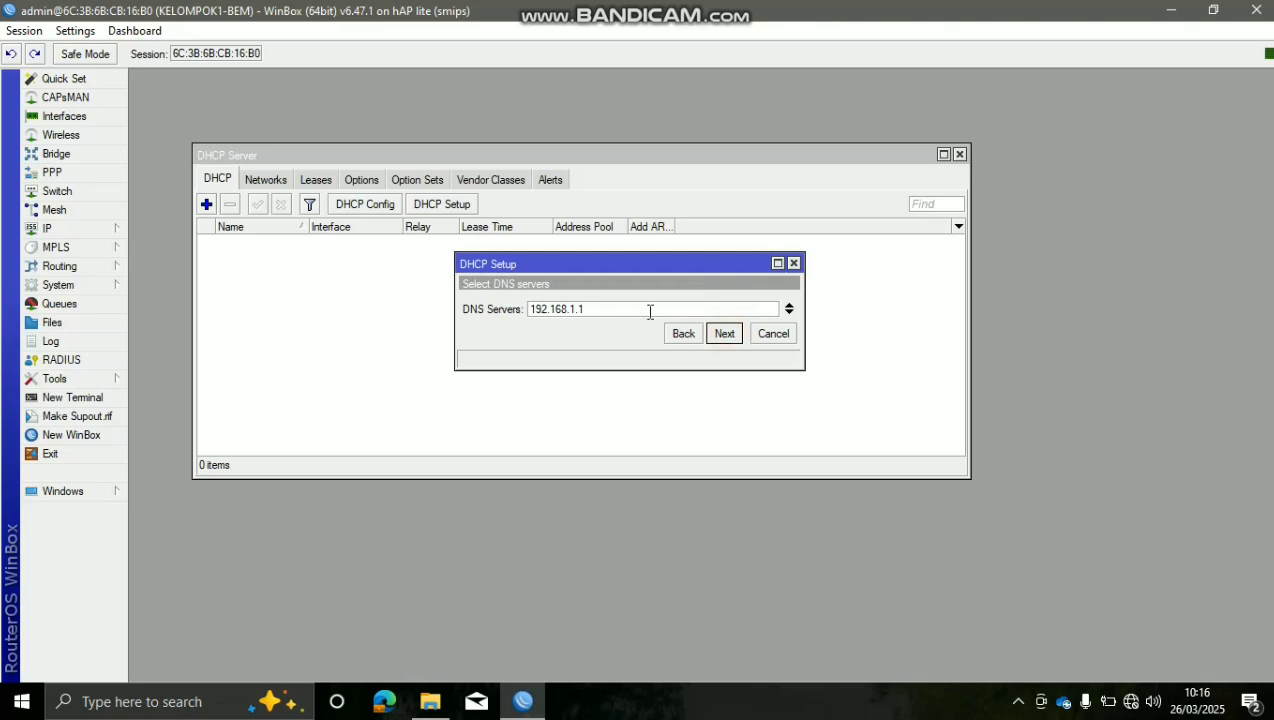
drag(648, 311, 435, 311)
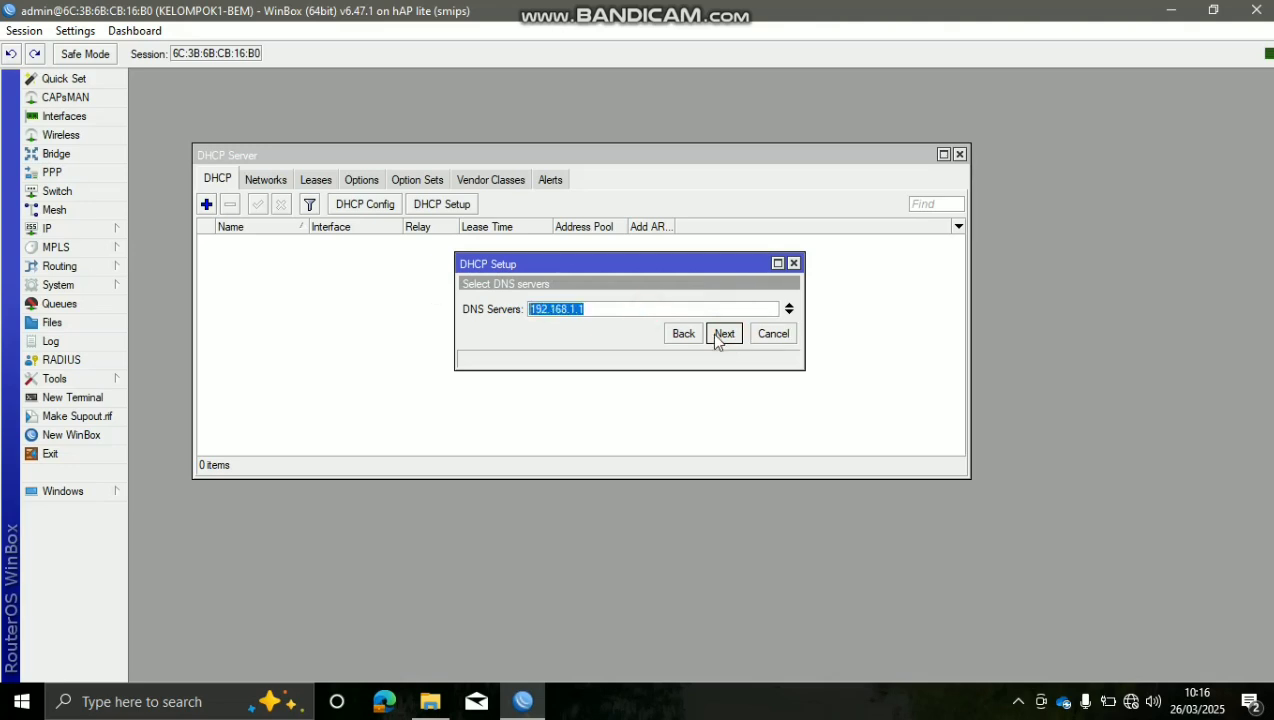
click(686, 308)
drag(674, 308, 507, 313)
click(589, 309)
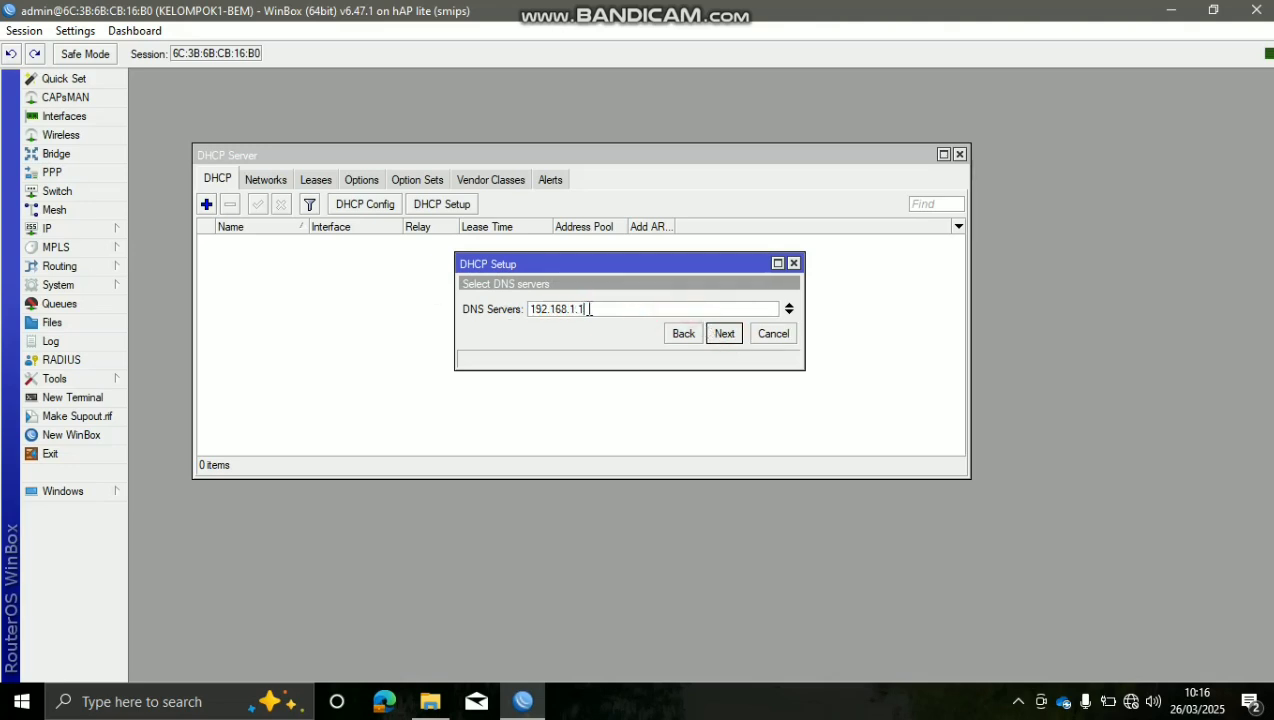
click(712, 337)
Set the lease time to 00:30:00 and finish the DHCP setup
click(621, 308)
click(540, 309)
click(540, 309)
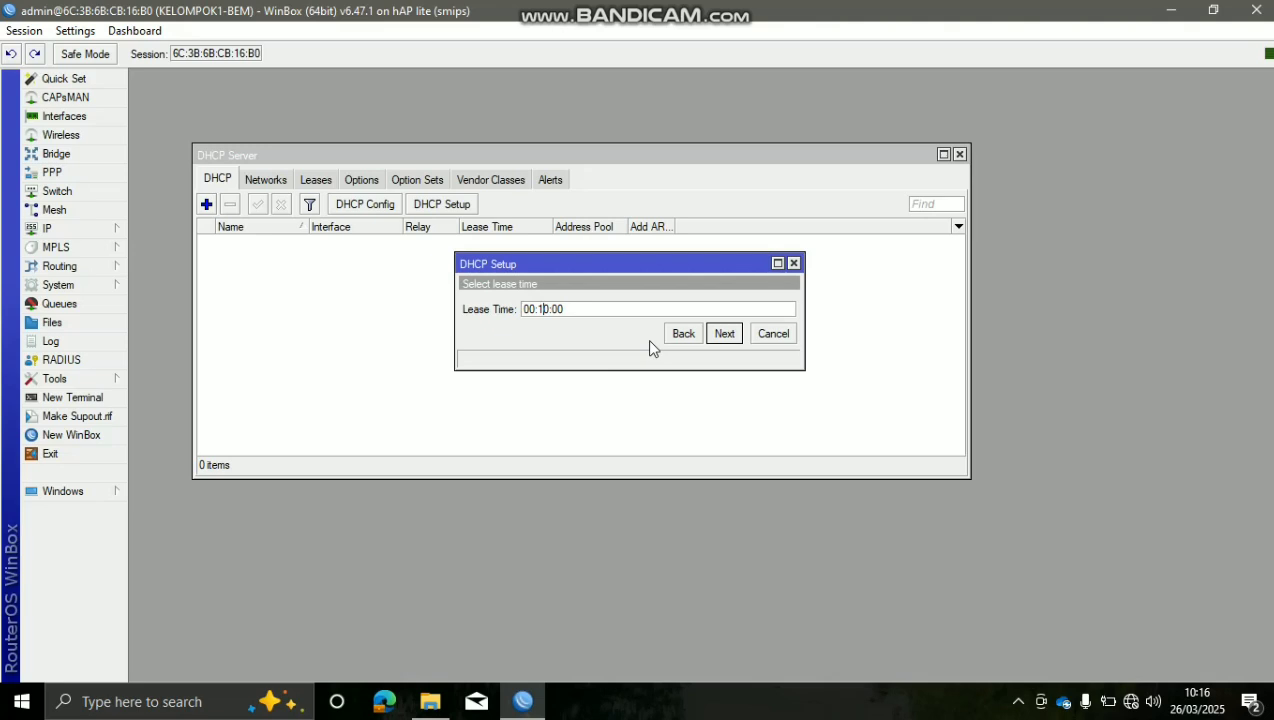
click(631, 309)
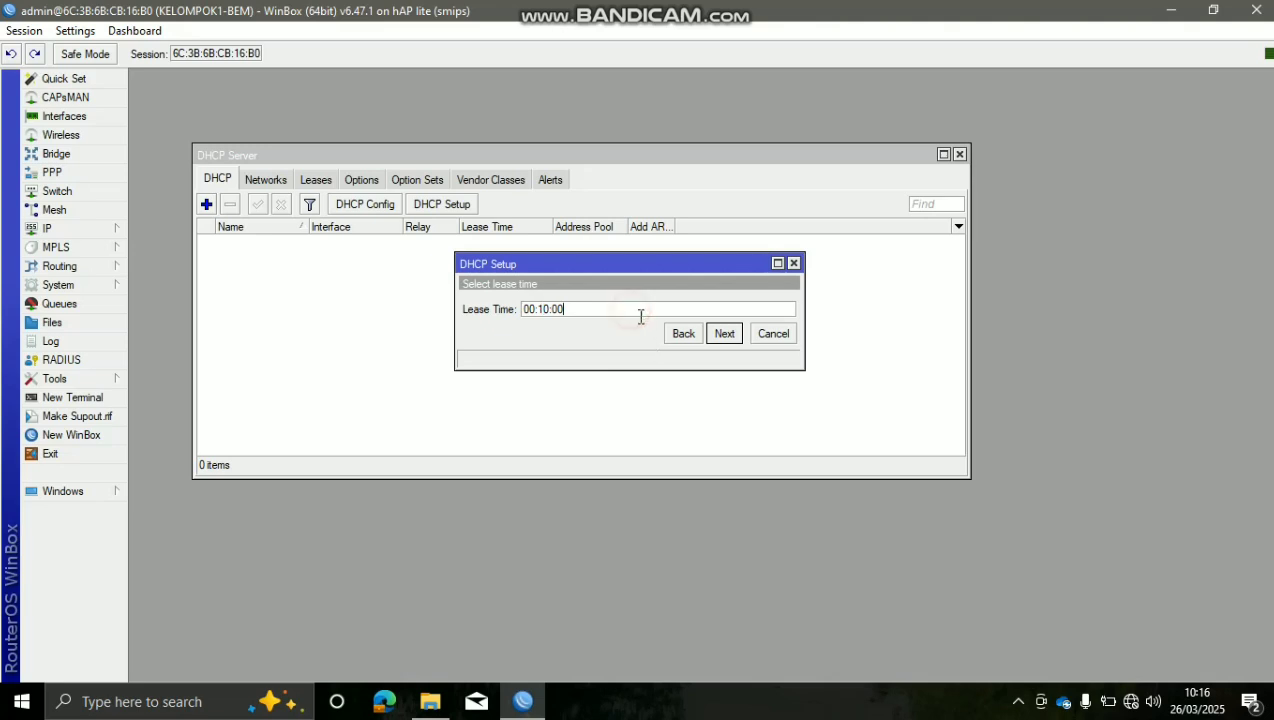
click(544, 309)
key(BackSpace)
text(3)
click(727, 334)
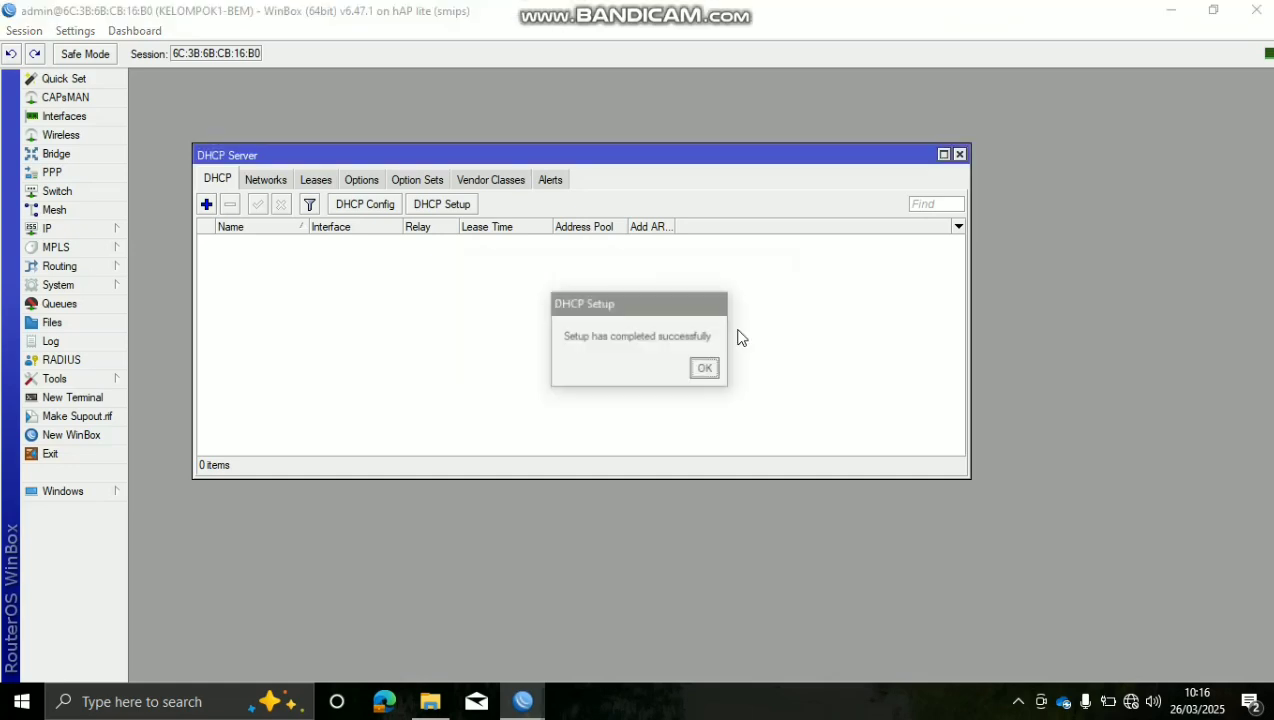
click(704, 368)
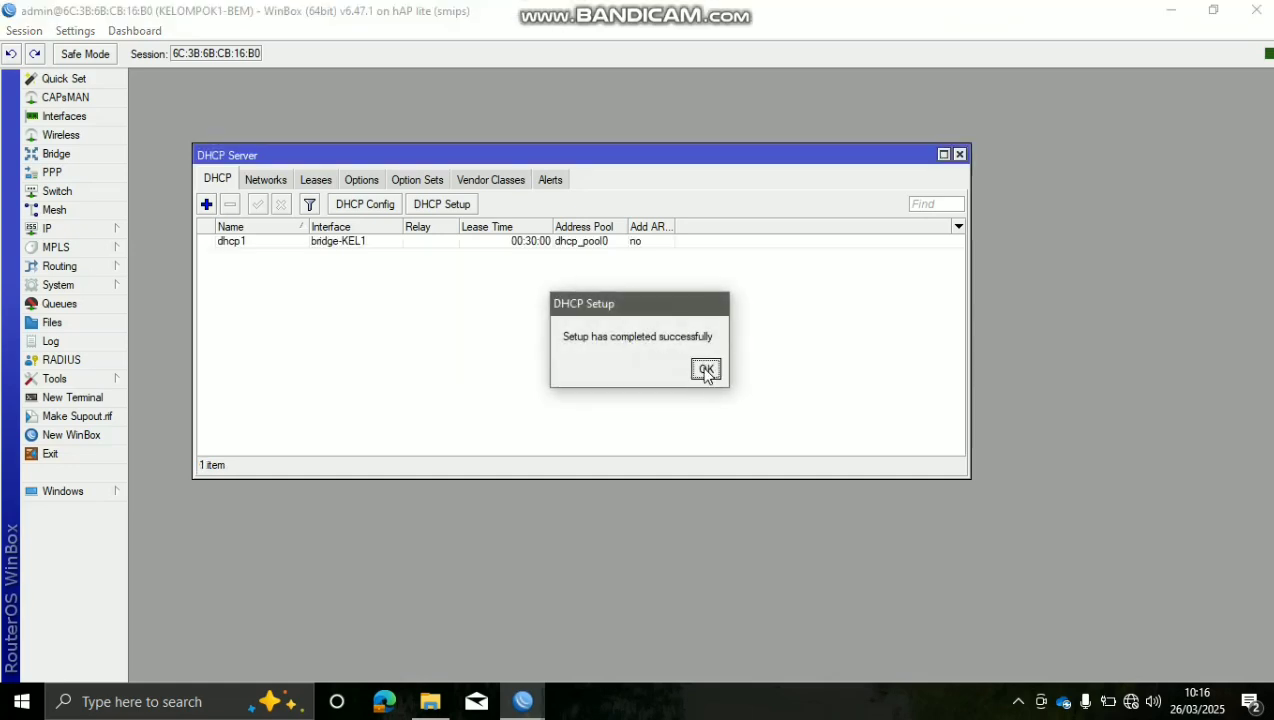
Close the DHCP Server window and open IP > Firewall
click(959, 154)
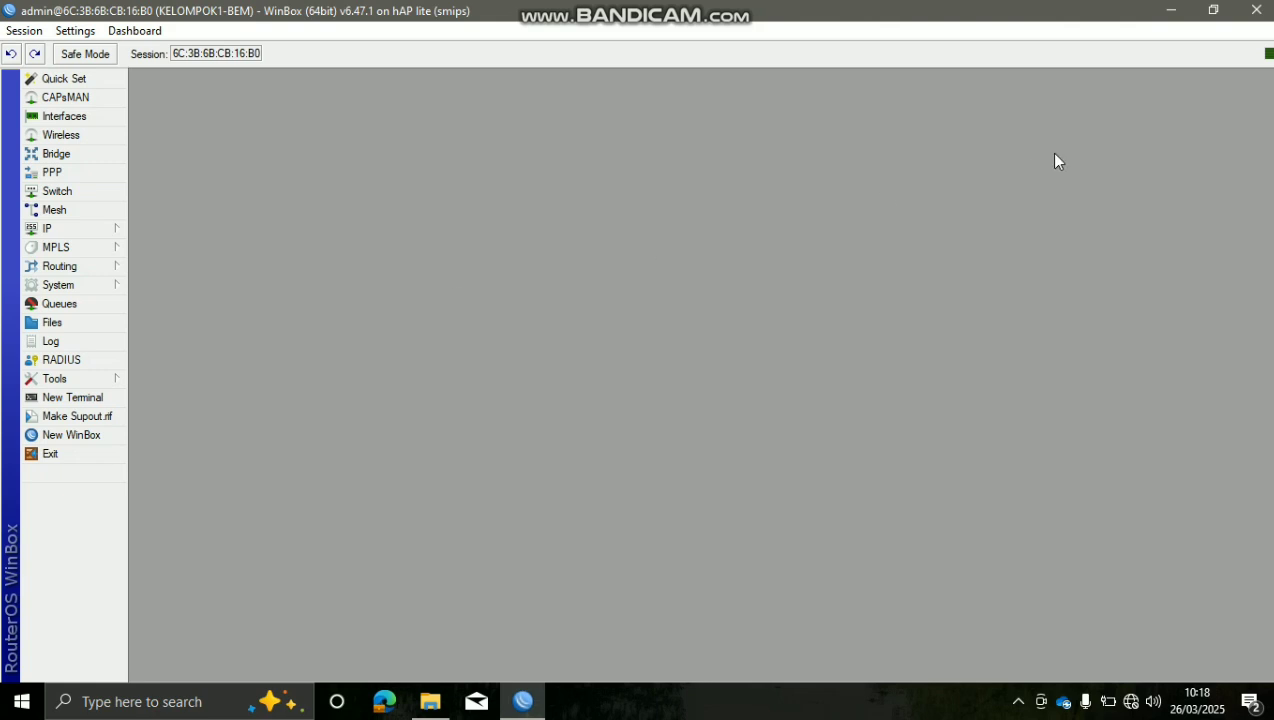
click(117, 227)
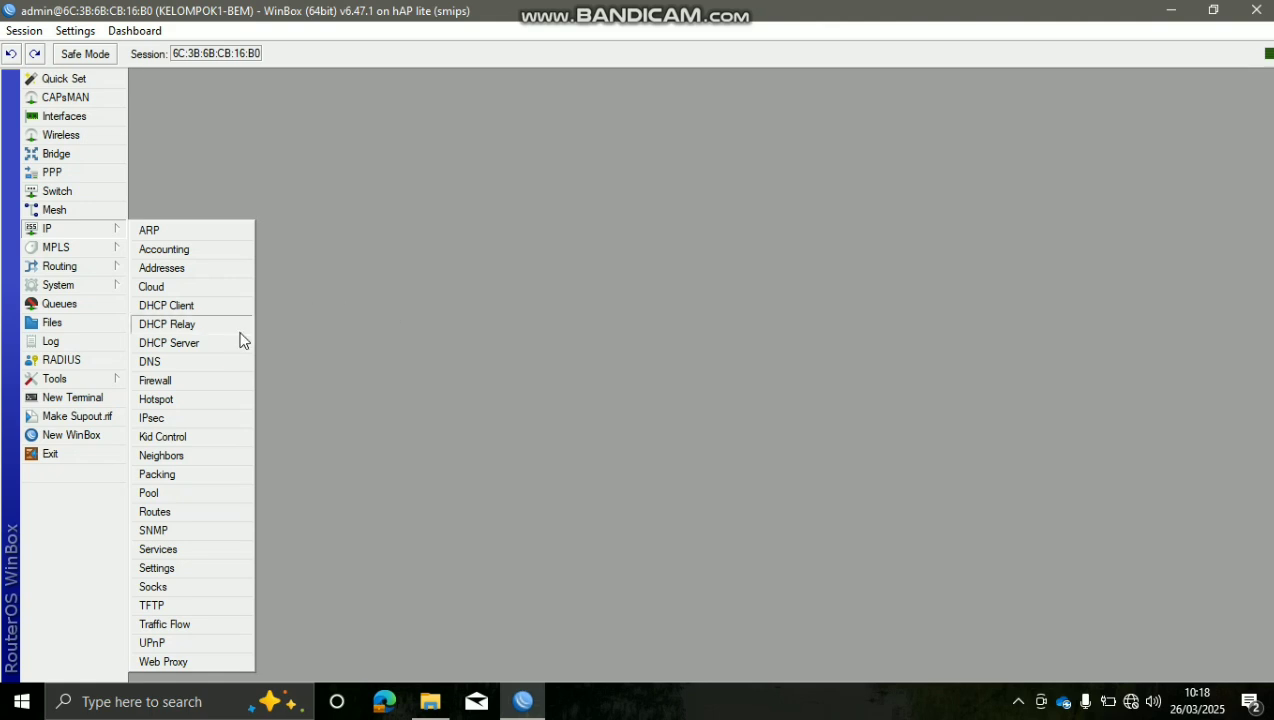
click(390, 316)
click(114, 230)
click(207, 380)
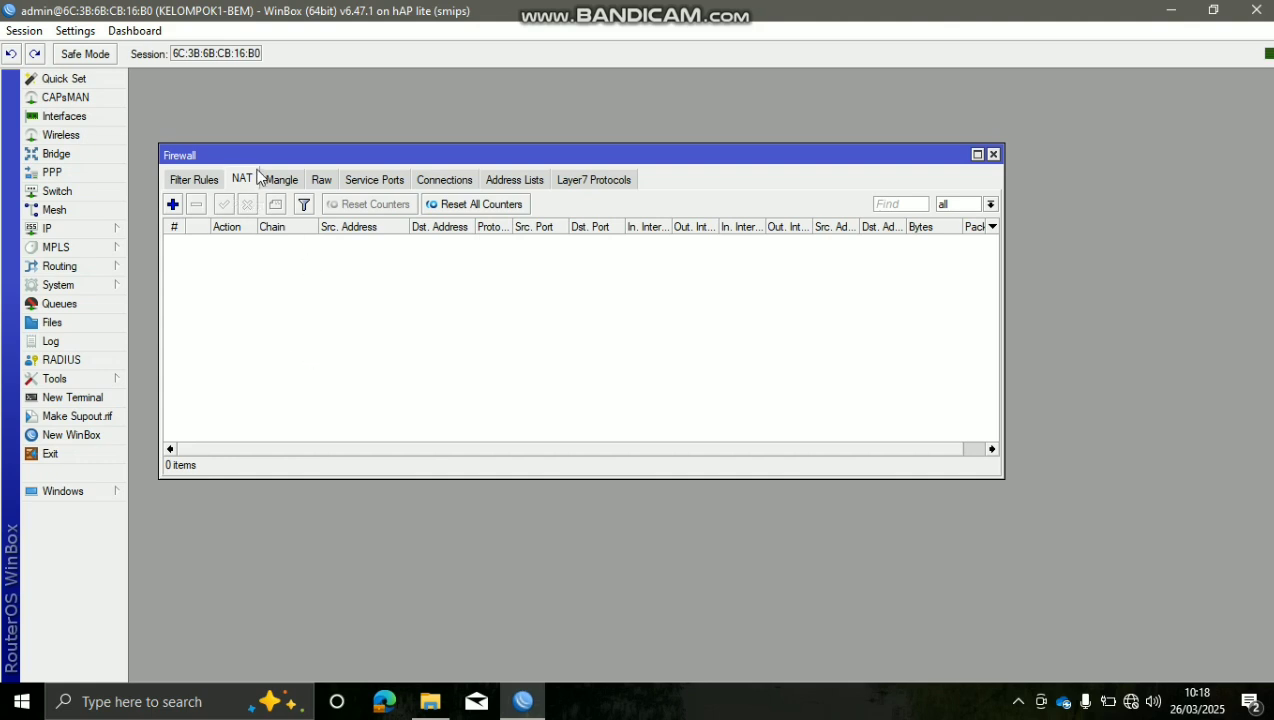
Add a new NAT rule with chain srcnat
click(173, 205)
click(449, 125)
click(450, 126)
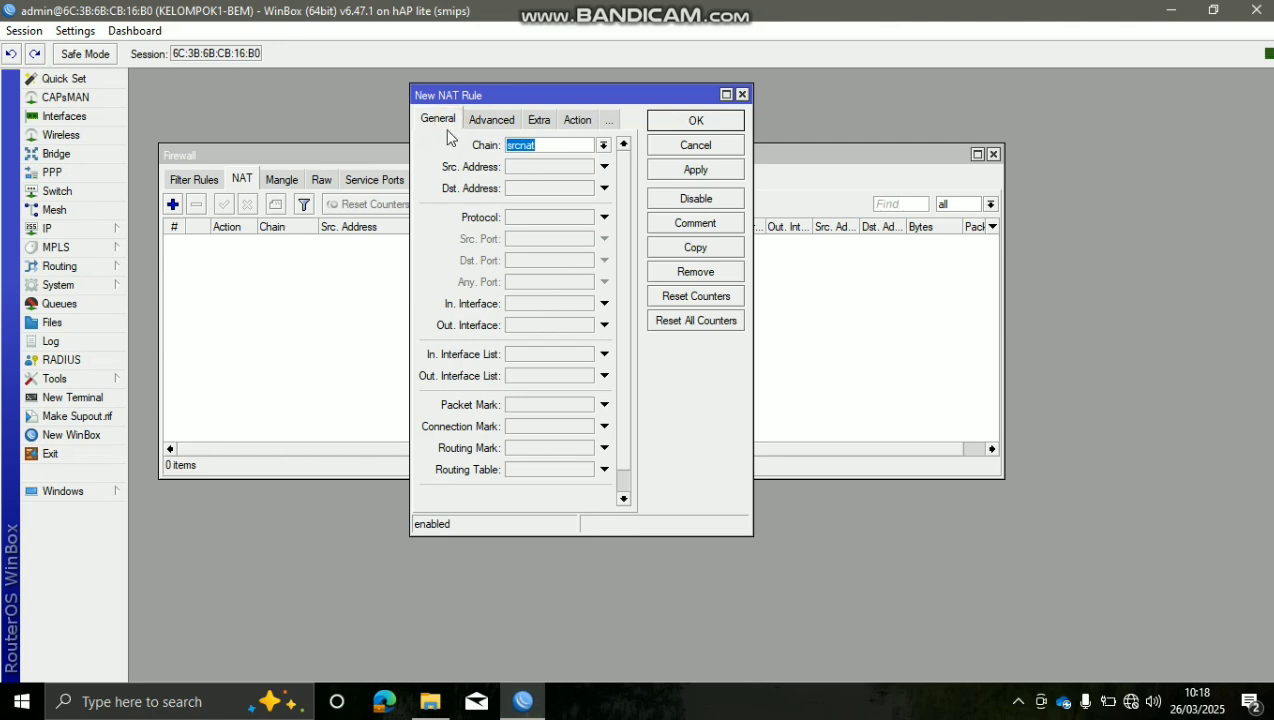
click(604, 147)
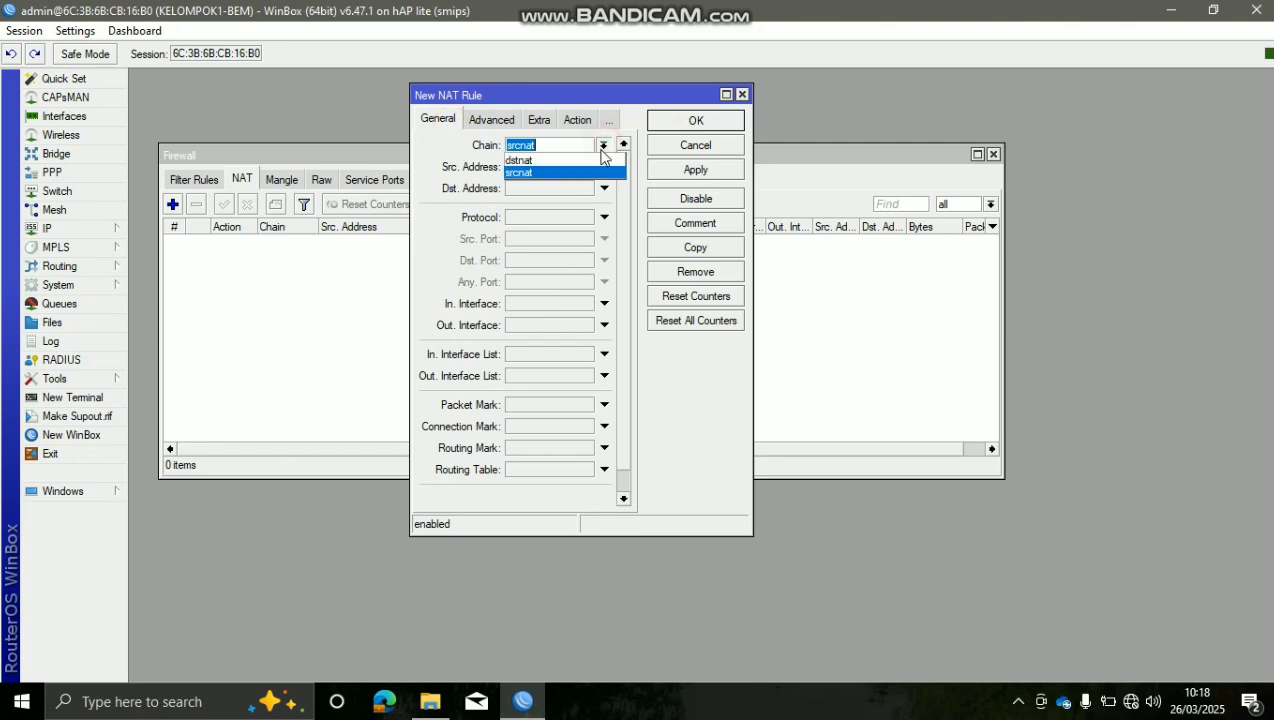
click(590, 173)
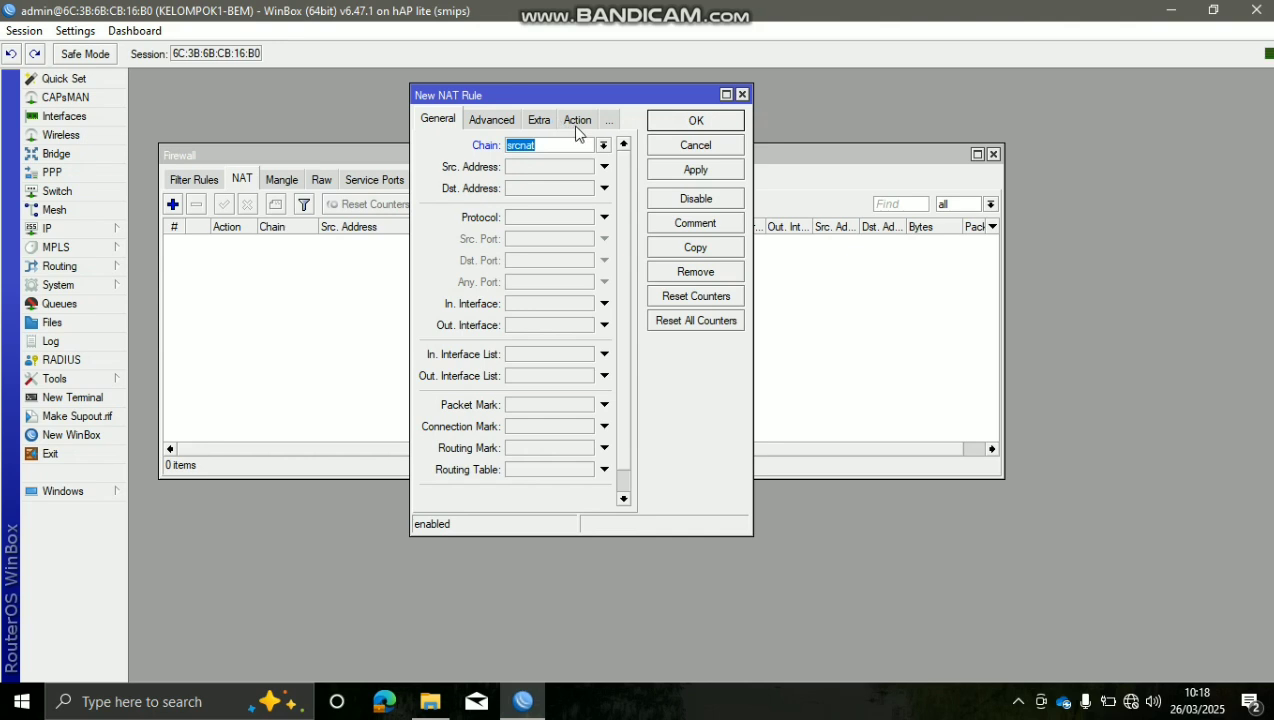
Set the rule's action to masquerade, save it, and close the Firewall window
click(576, 123)
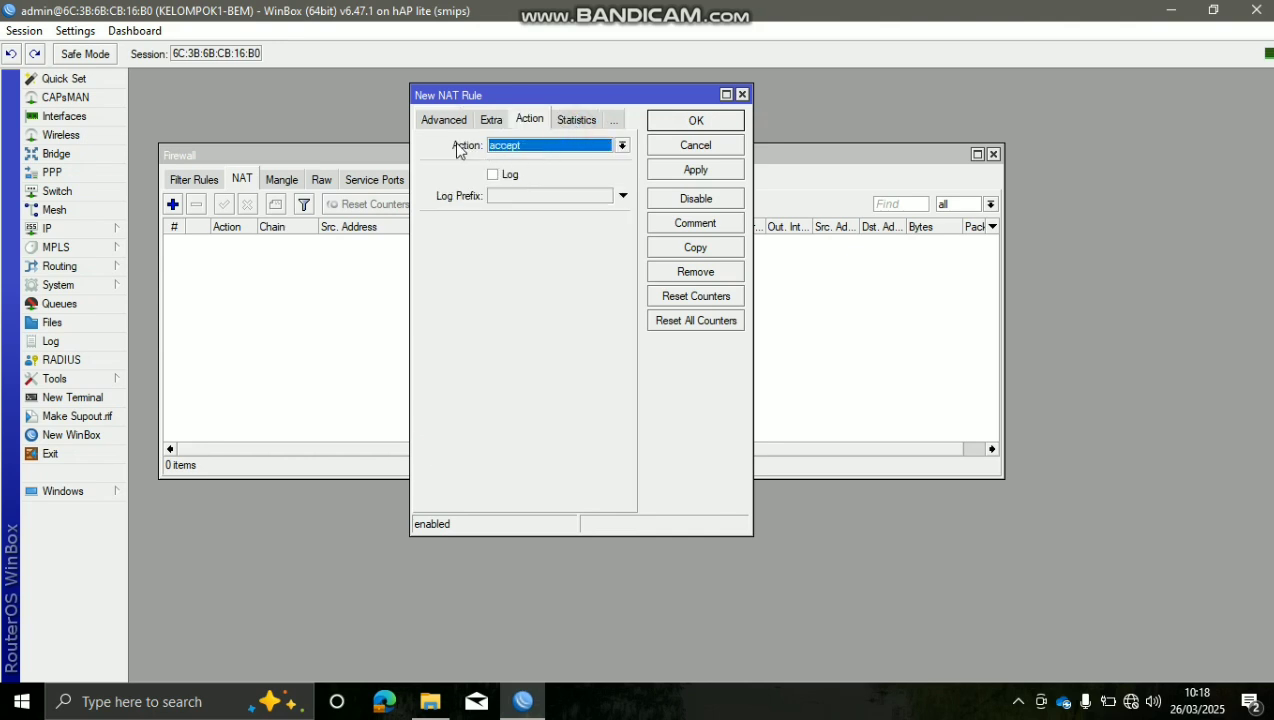
click(551, 149)
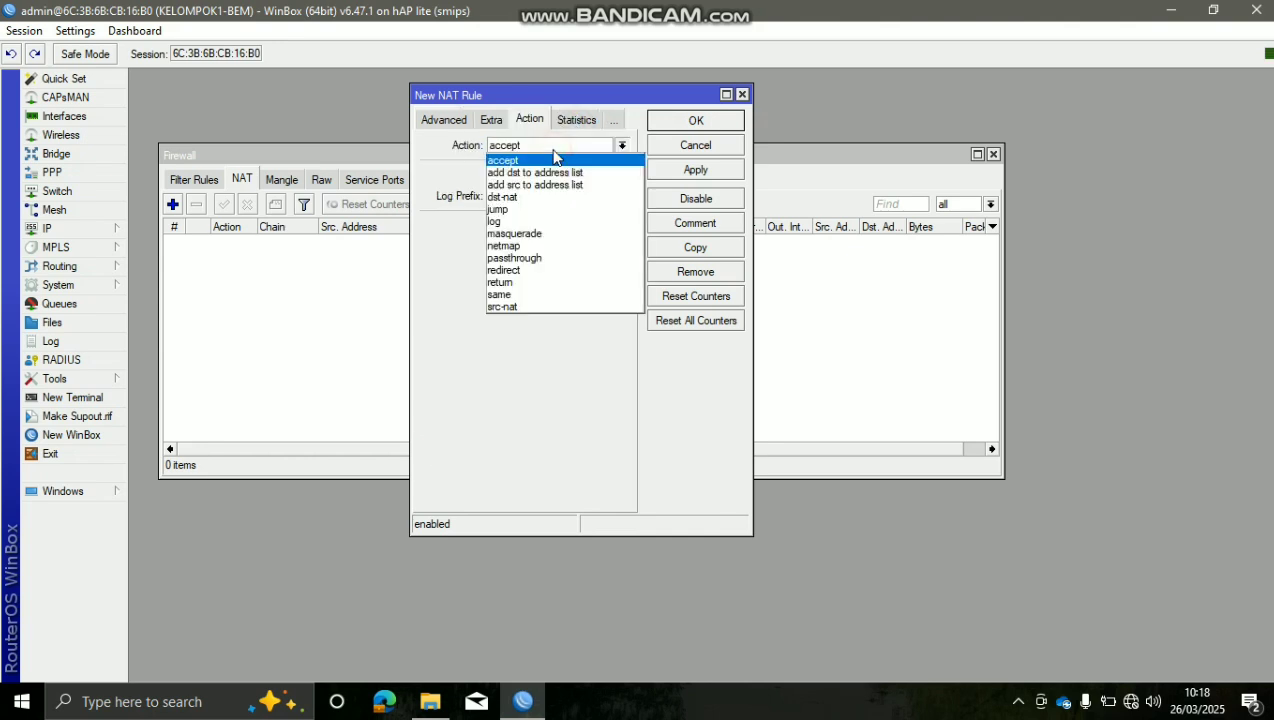
click(557, 234)
click(594, 270)
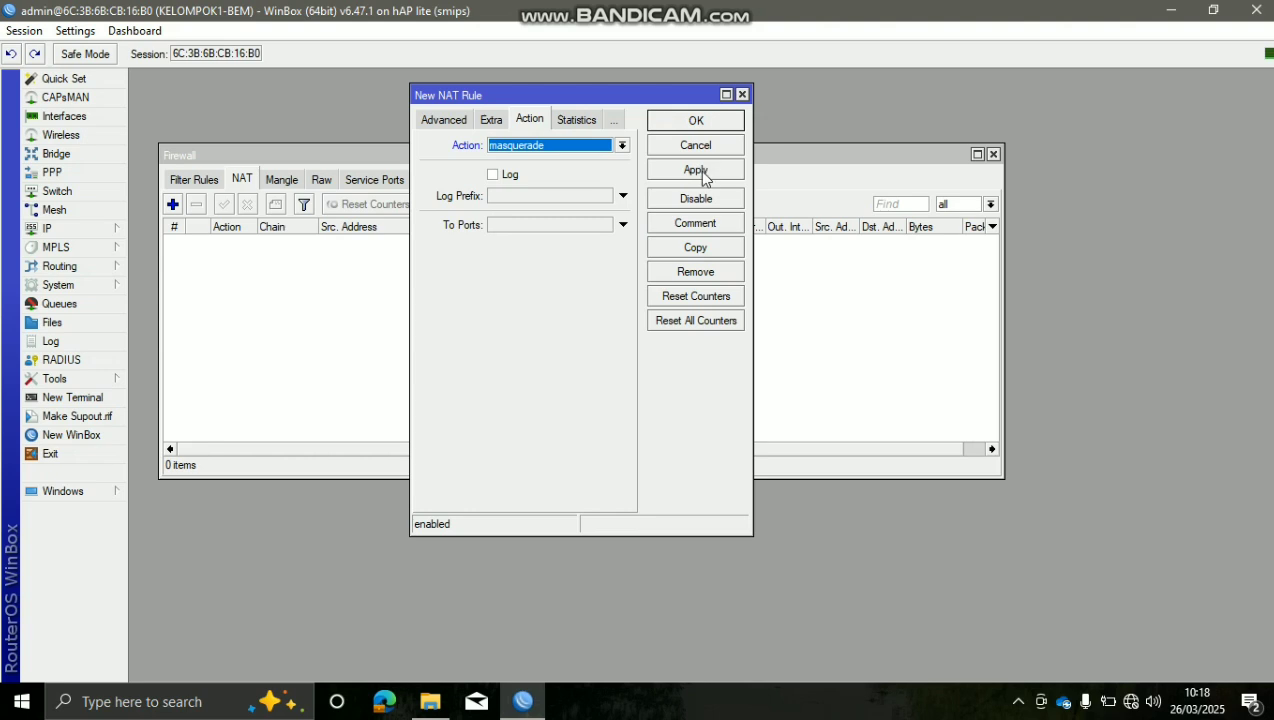
click(703, 169)
click(720, 121)
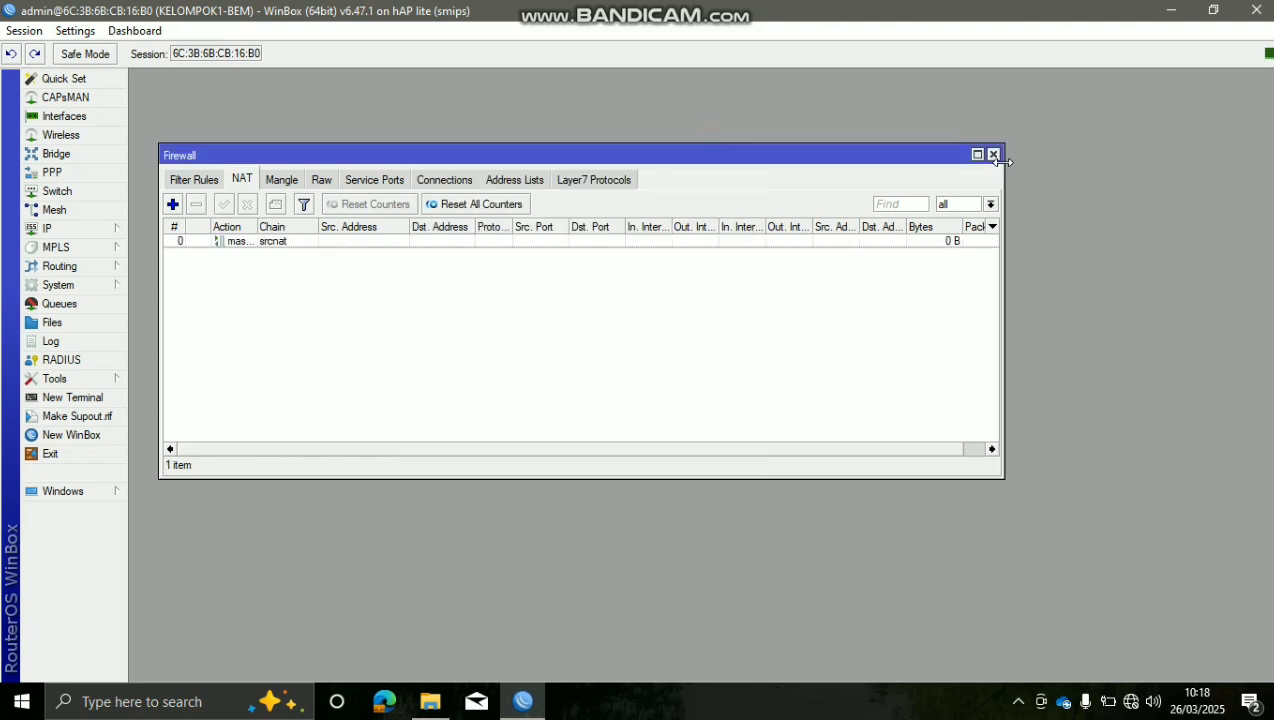
click(993, 155)
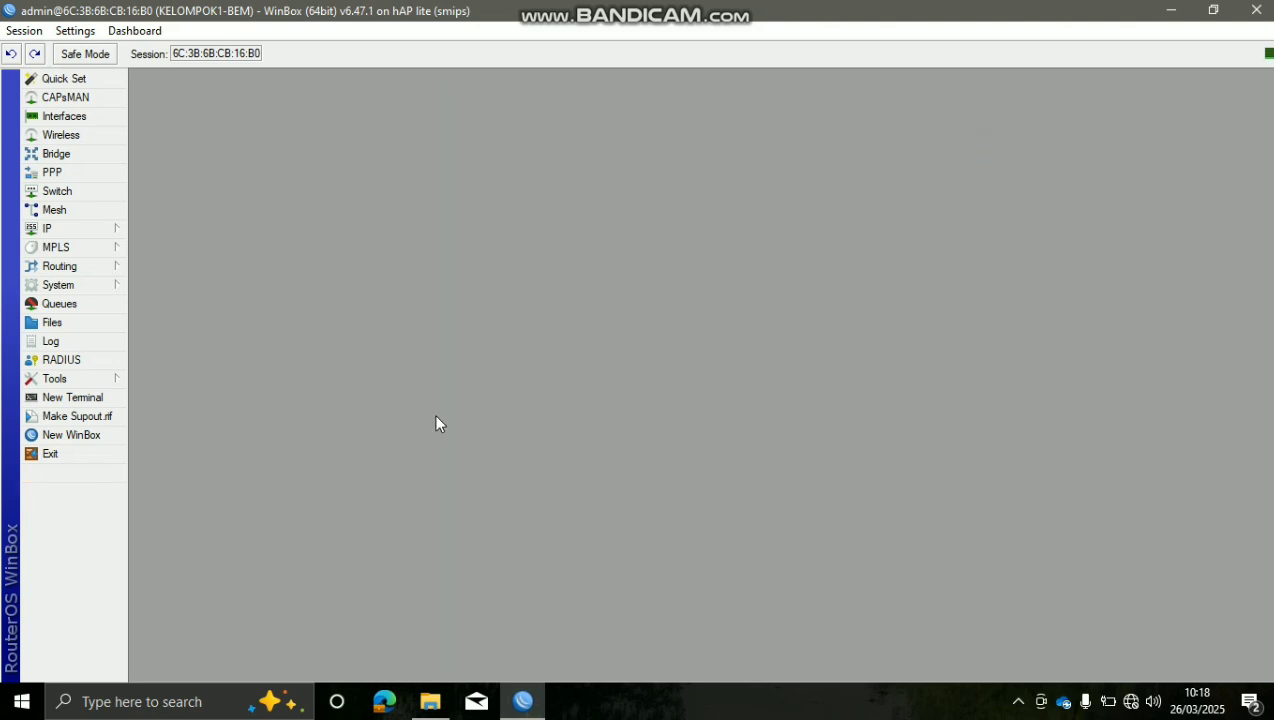
click(100, 397)
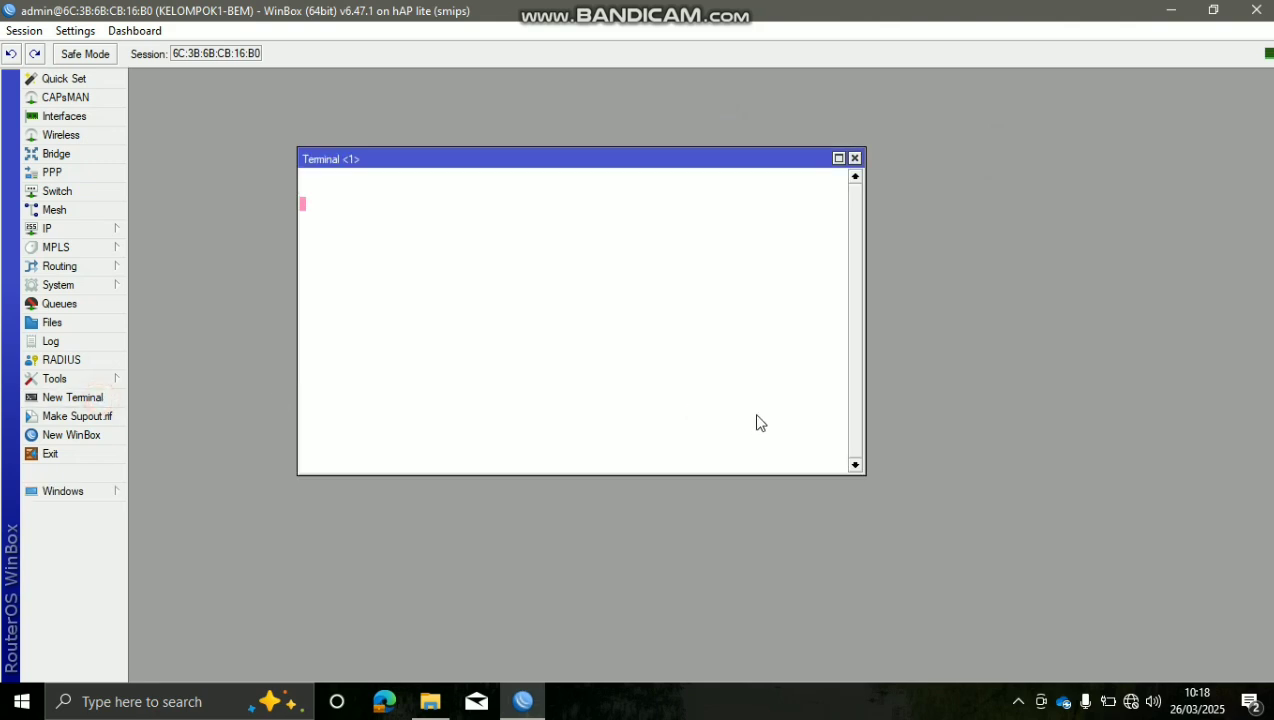
text(ping )
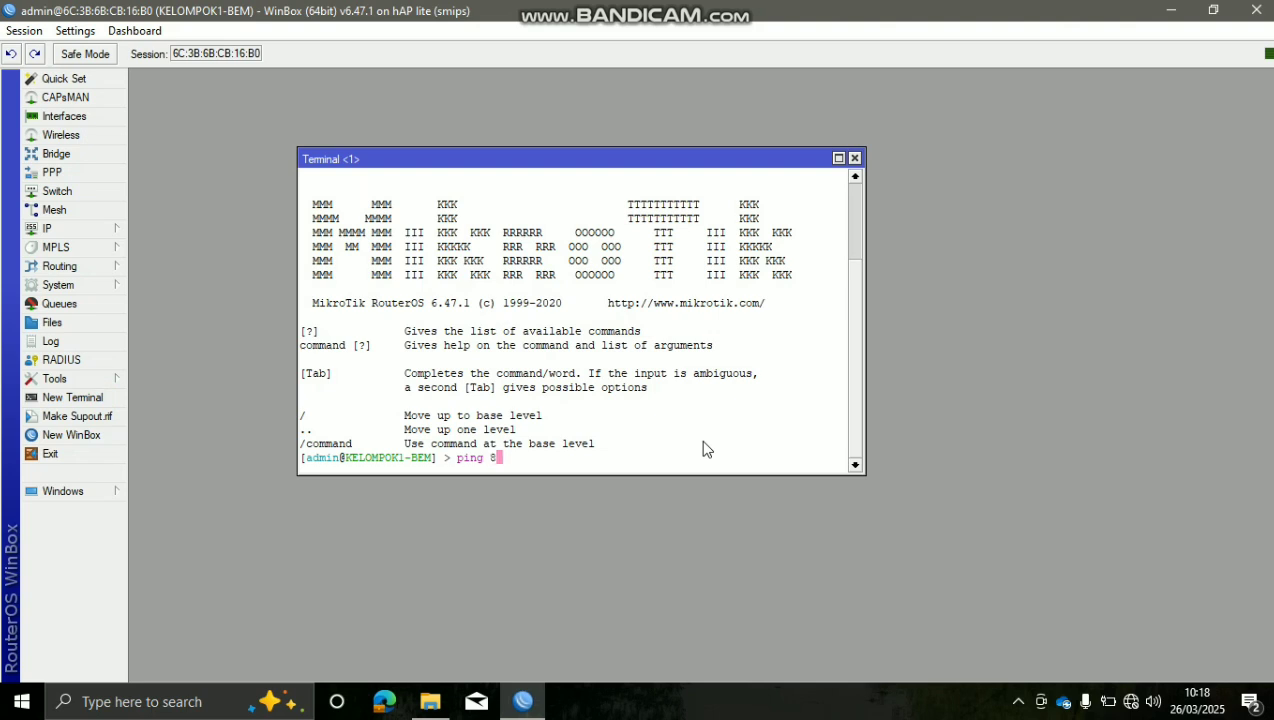
text(8.8.8.8)
key(Return)
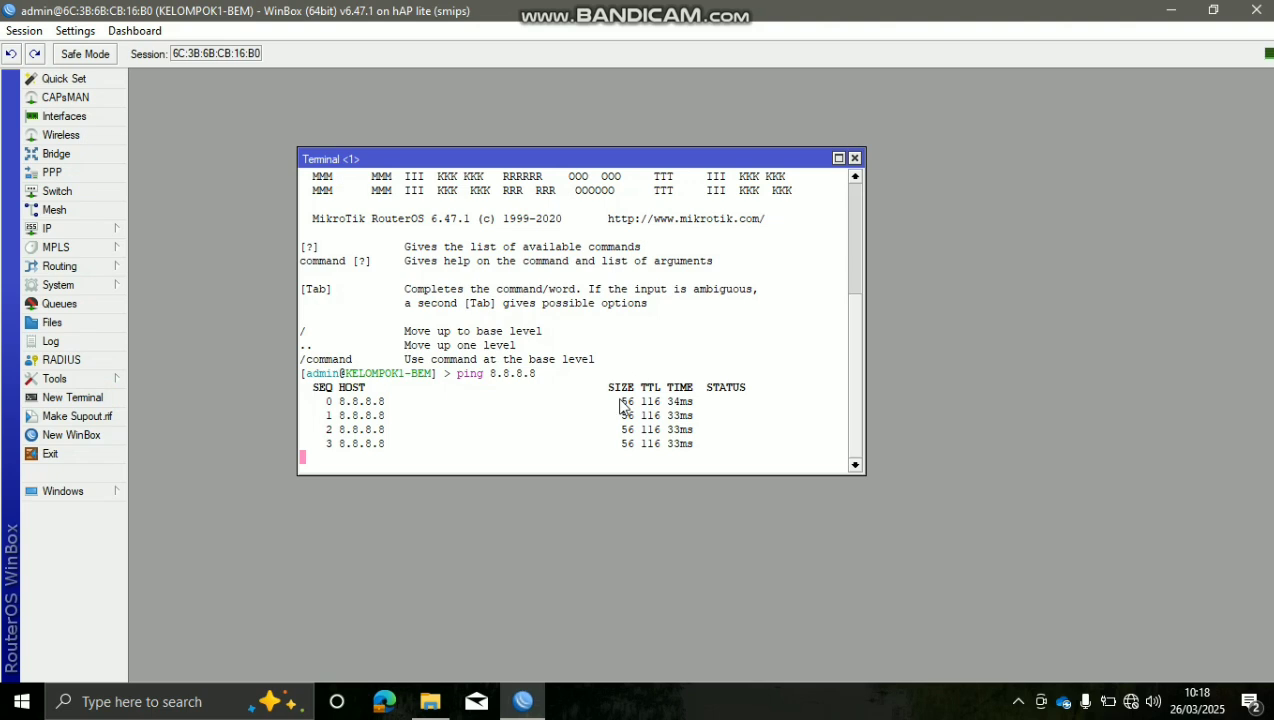
key(ctrl+c)
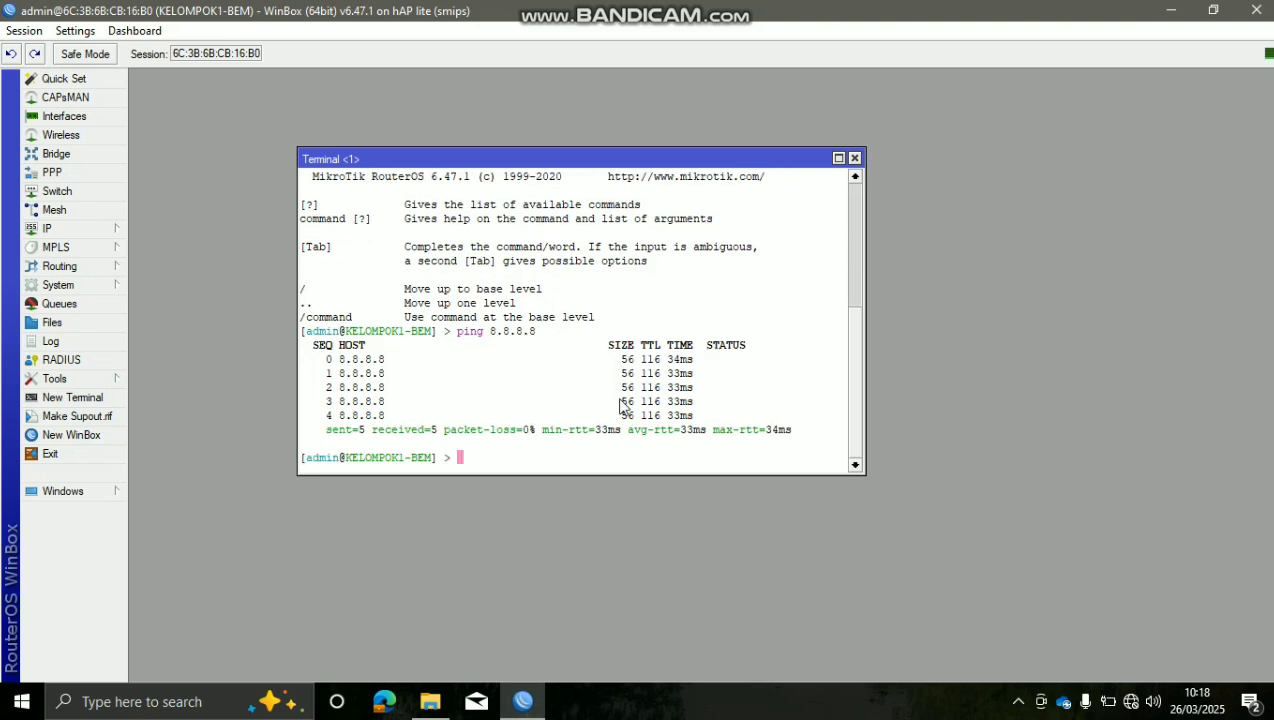
click(854, 158)
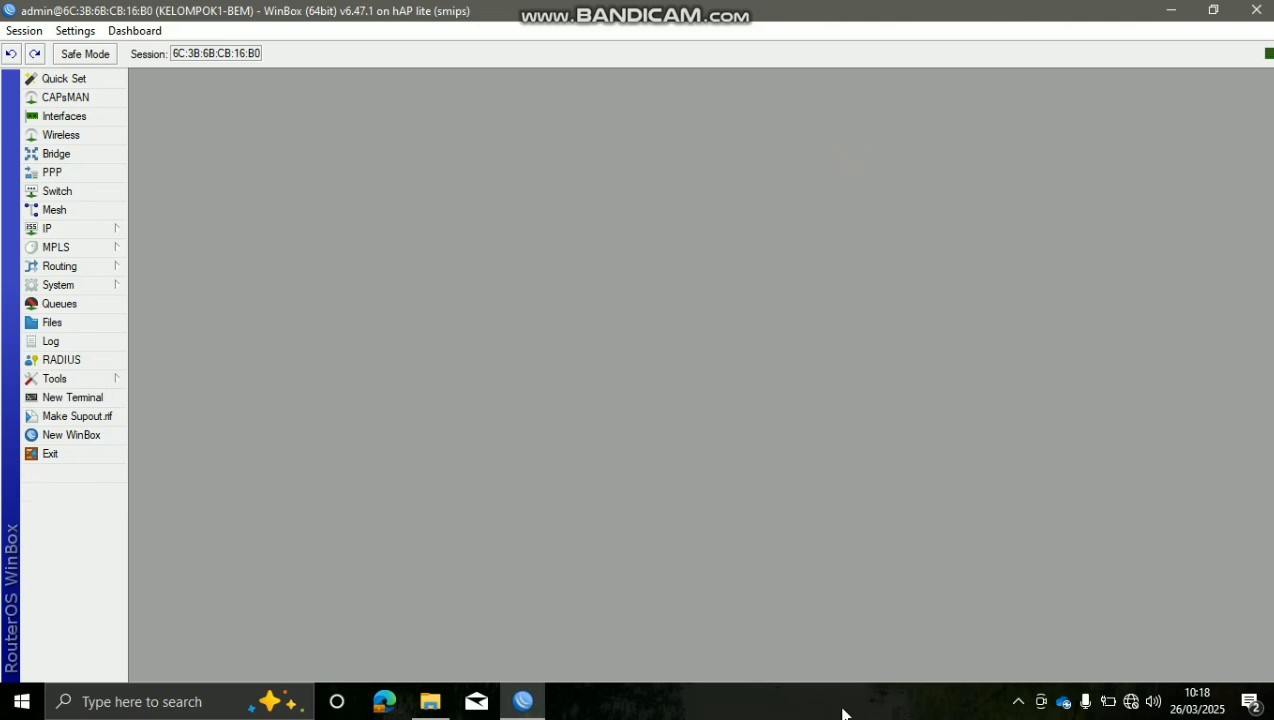
Open the Ethernet adapter's properties via Network & Internet settings and adapter options
right_click(1131, 701)
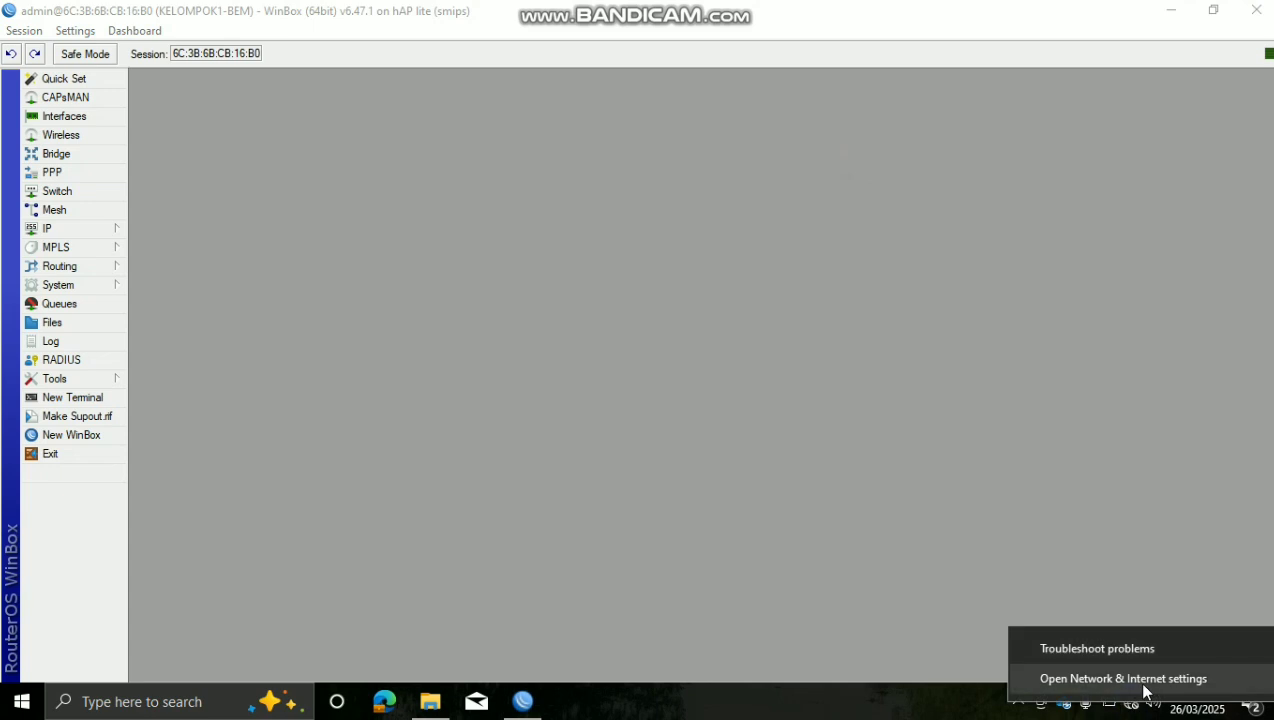
click(1145, 690)
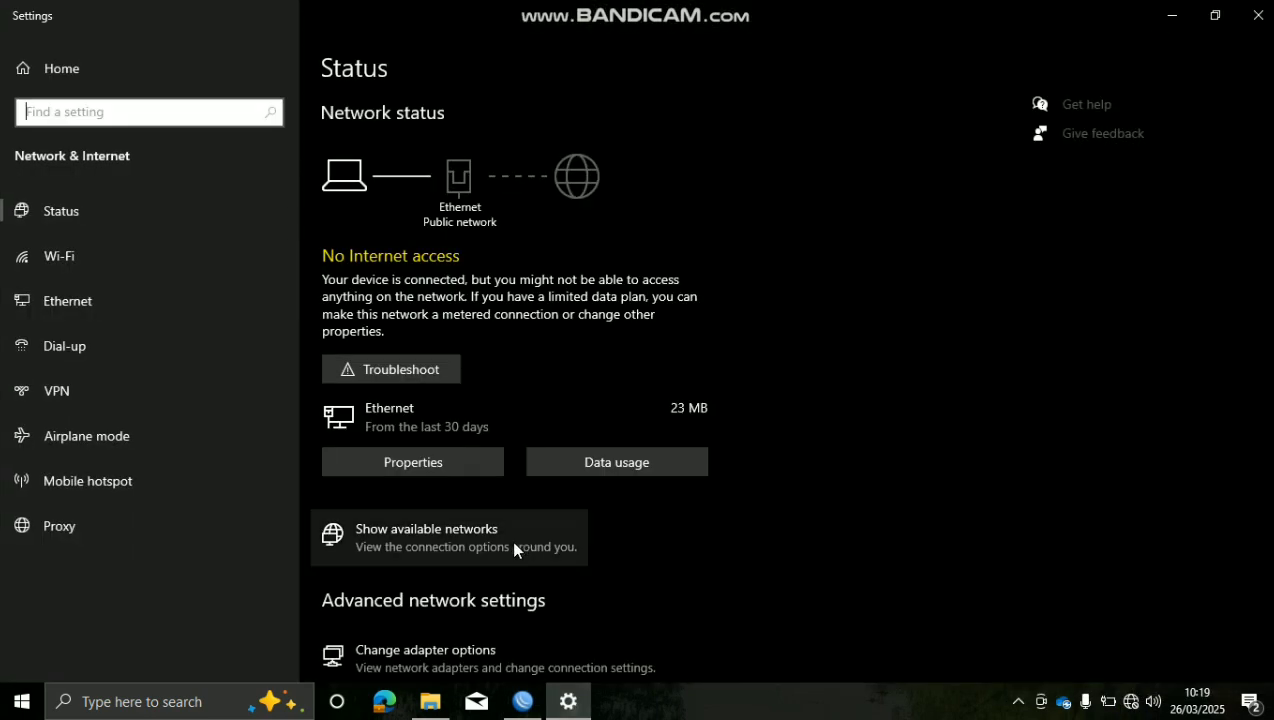
click(537, 629)
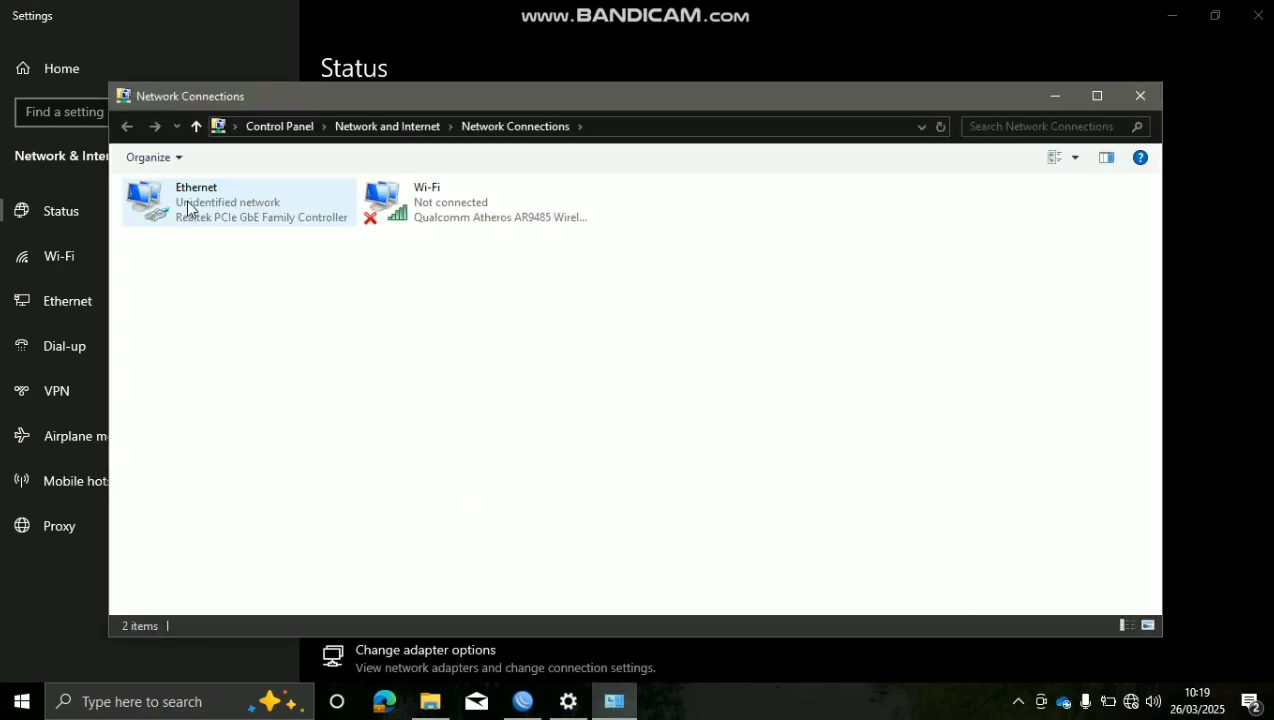
click(186, 200)
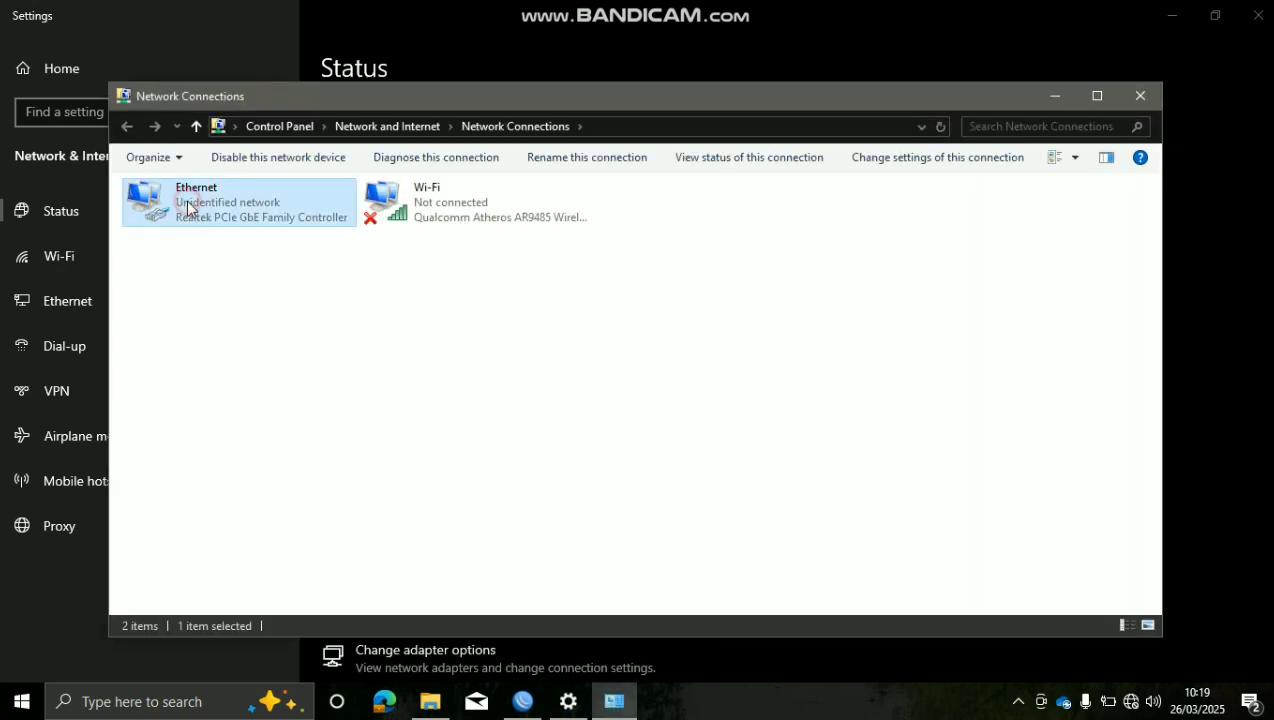
double_click(186, 201)
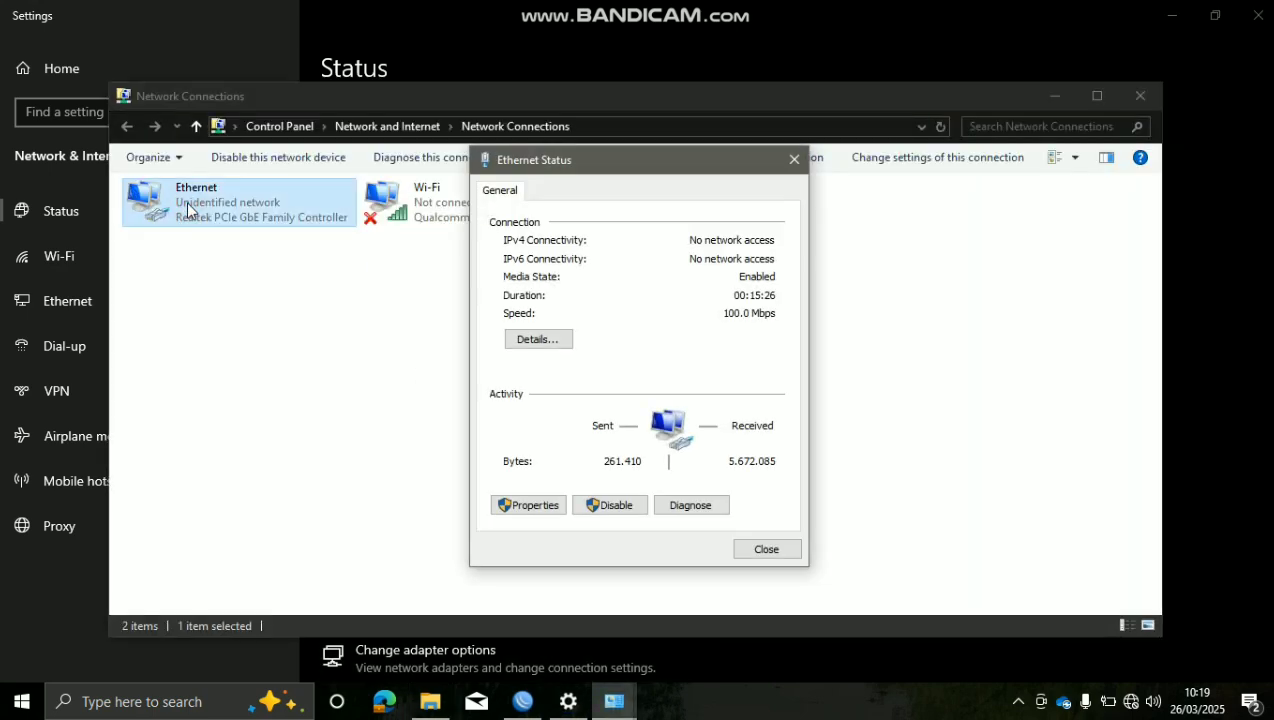
click(537, 515)
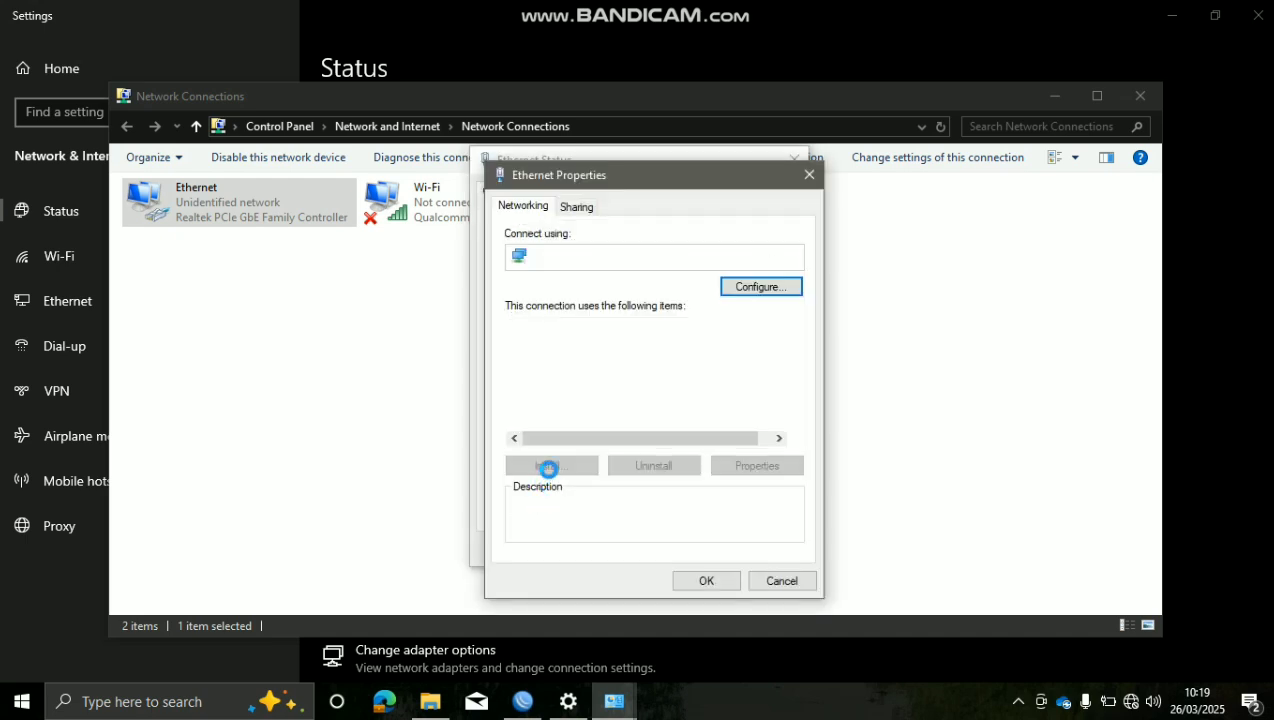
Set Ethernet IPv4 to obtain IP and DNS server addresses automatically, then close the dialogs
click(708, 376)
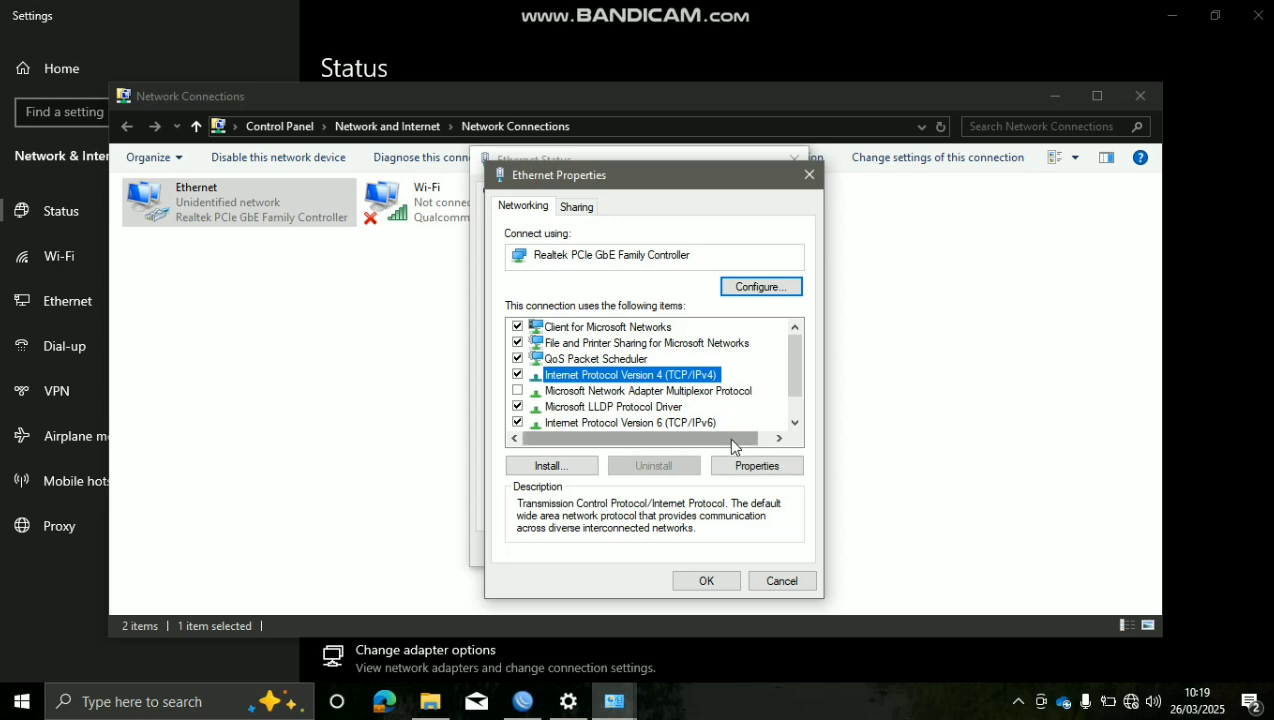
click(743, 462)
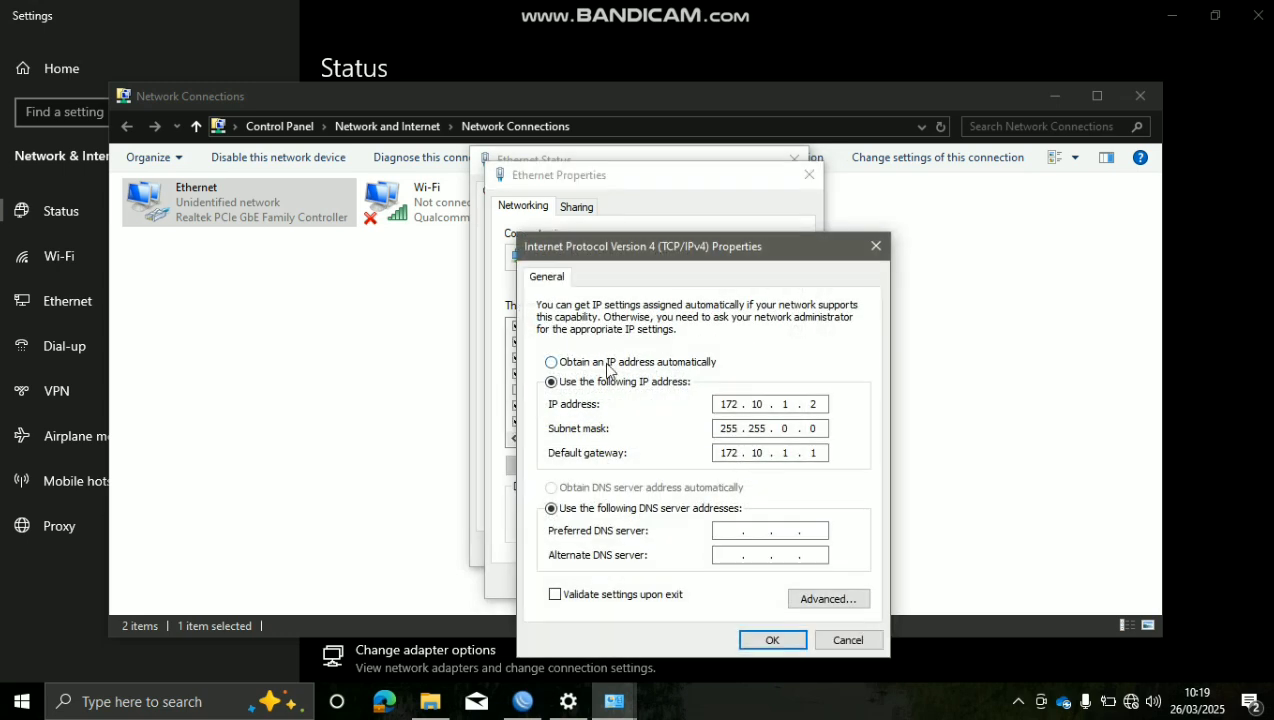
drag(739, 256, 733, 206)
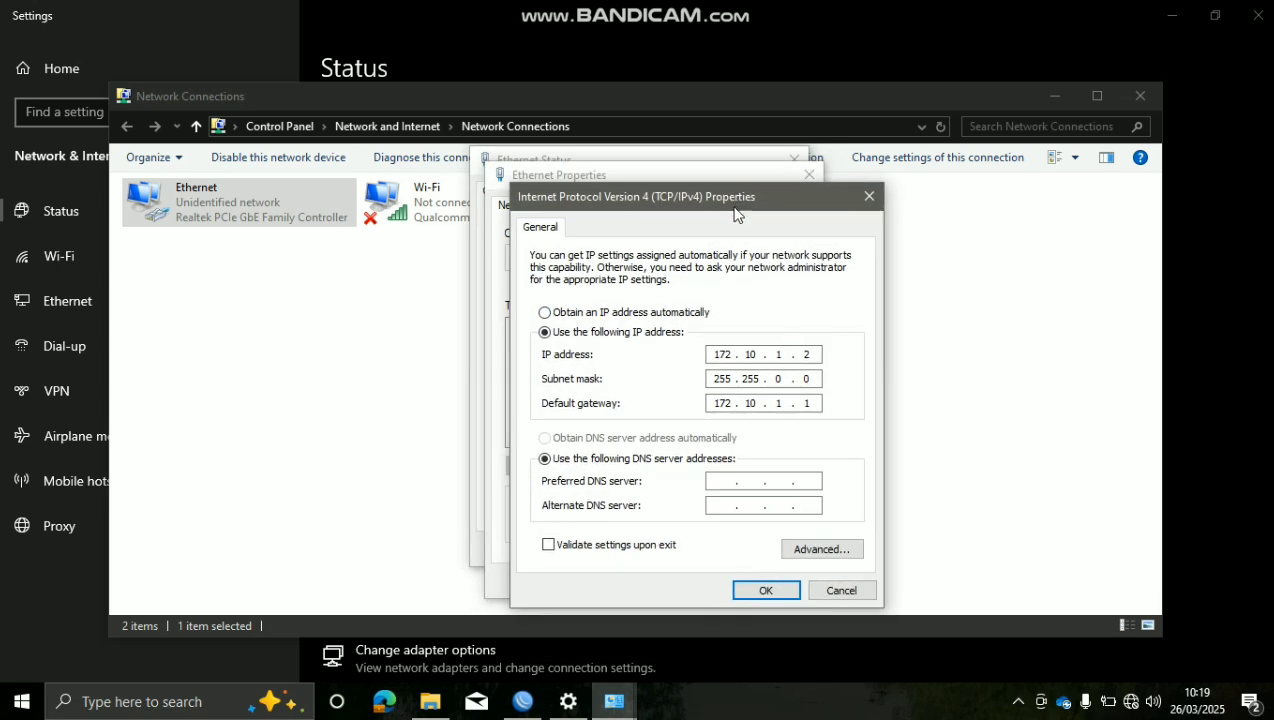
click(656, 314)
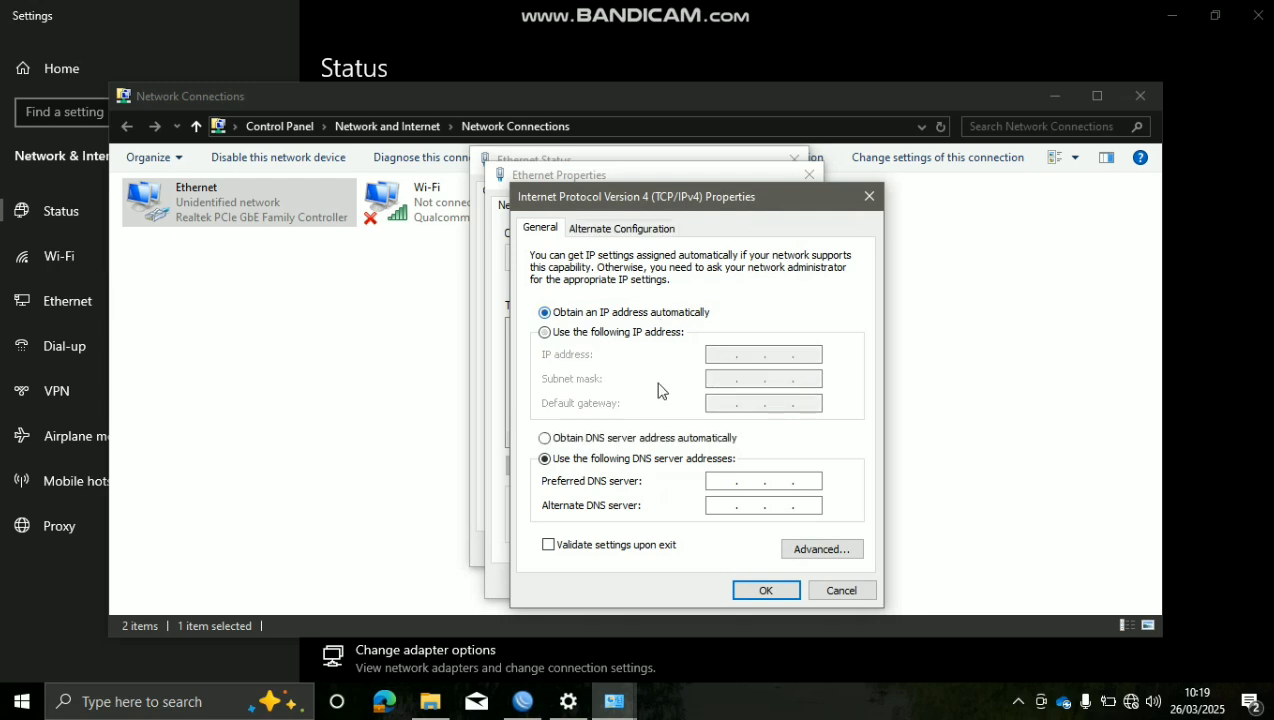
click(662, 437)
click(763, 590)
click(712, 581)
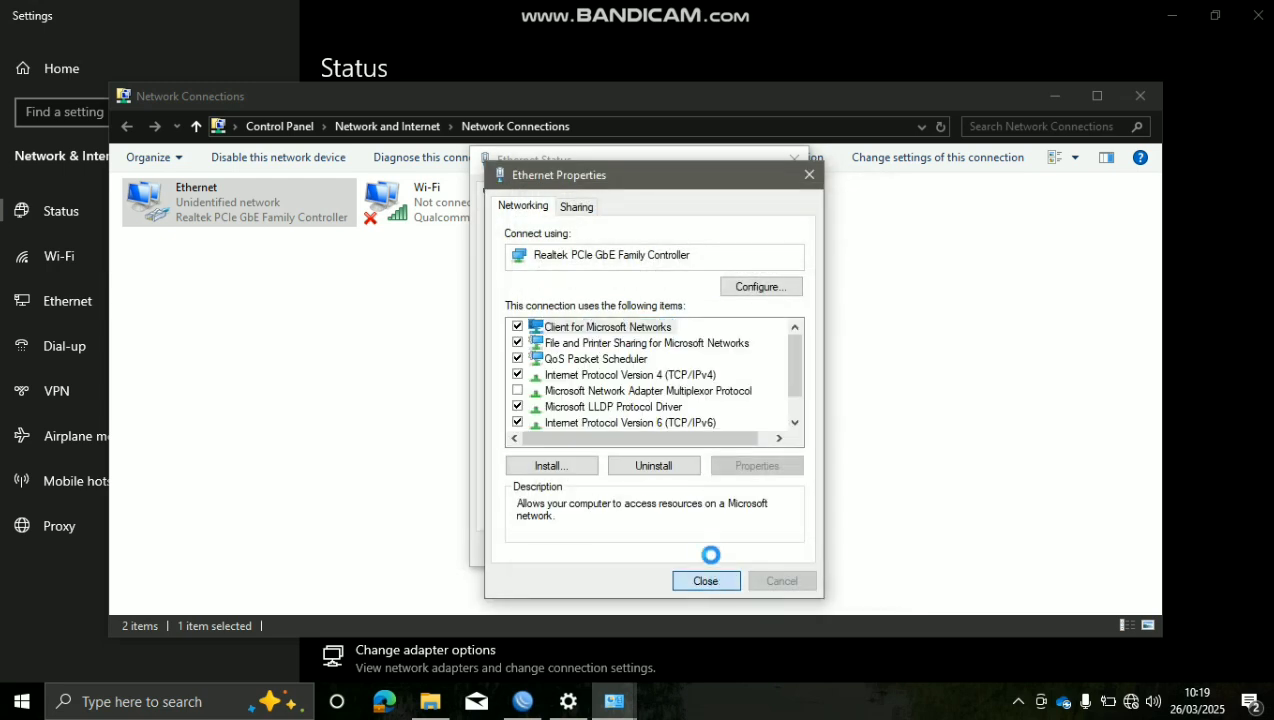
click(738, 556)
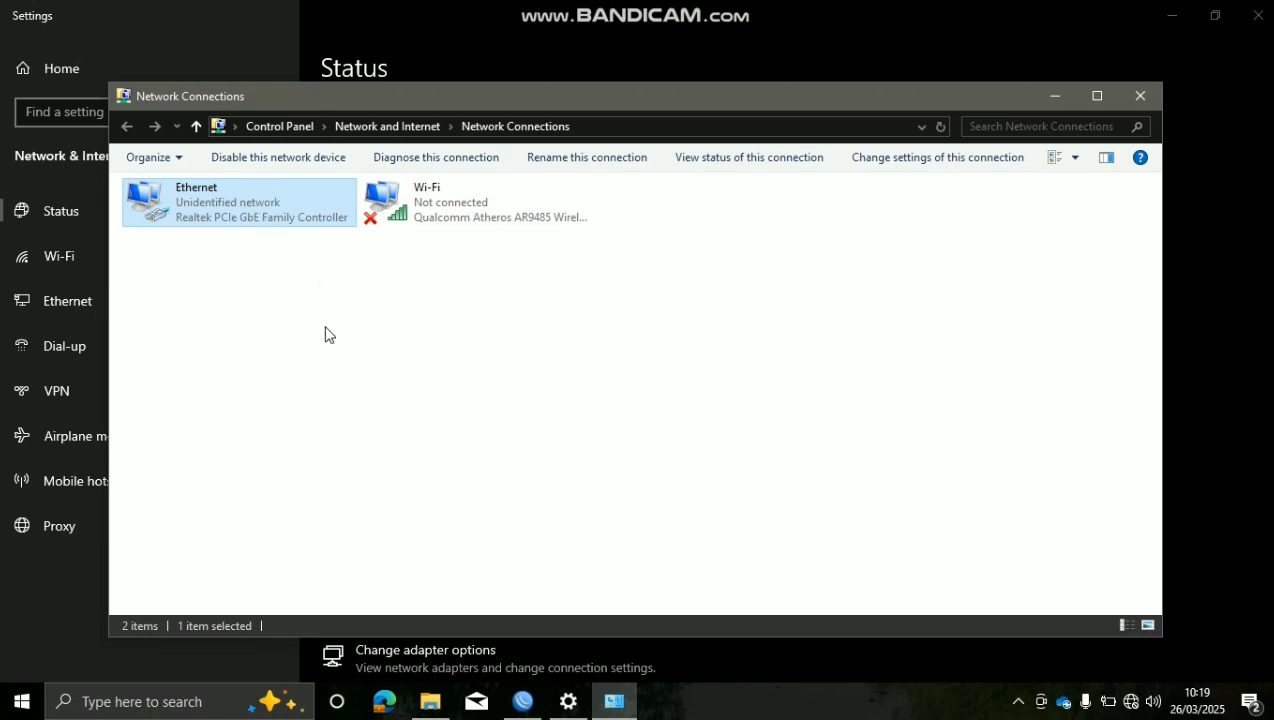
Open the Ethernet connection details to check the leased IPv4 address
right_click(250, 207)
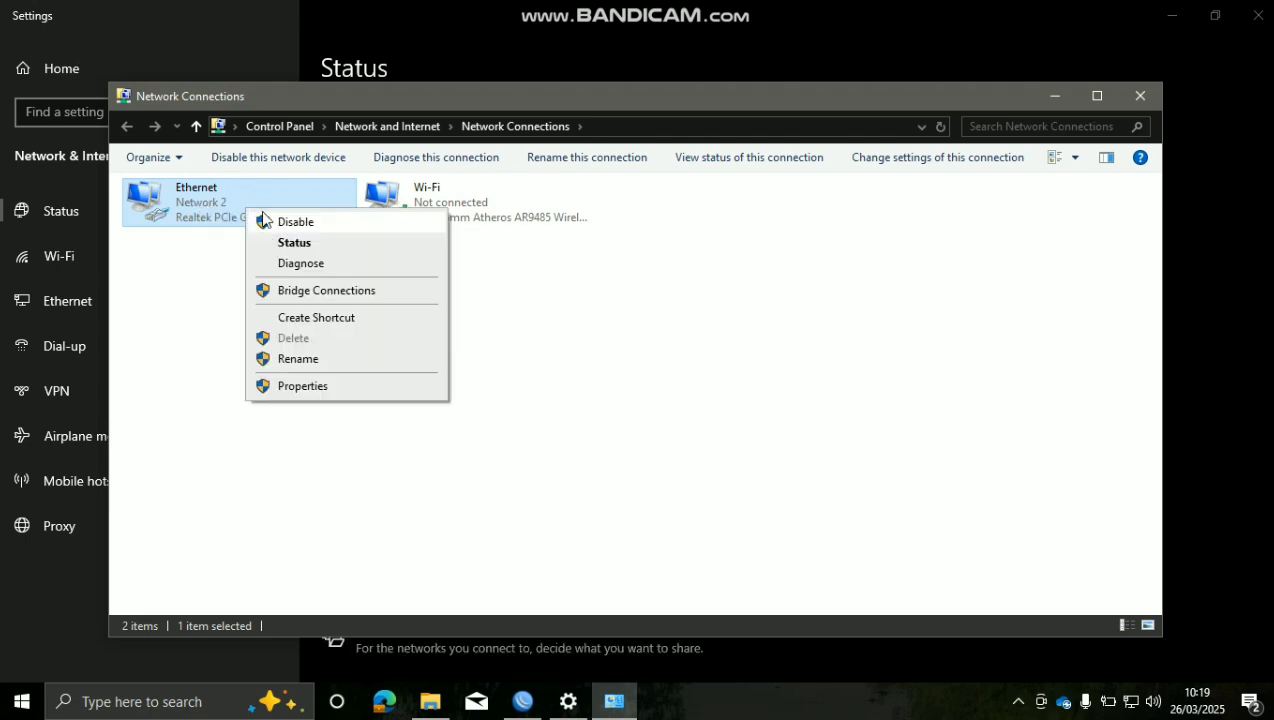
click(197, 278)
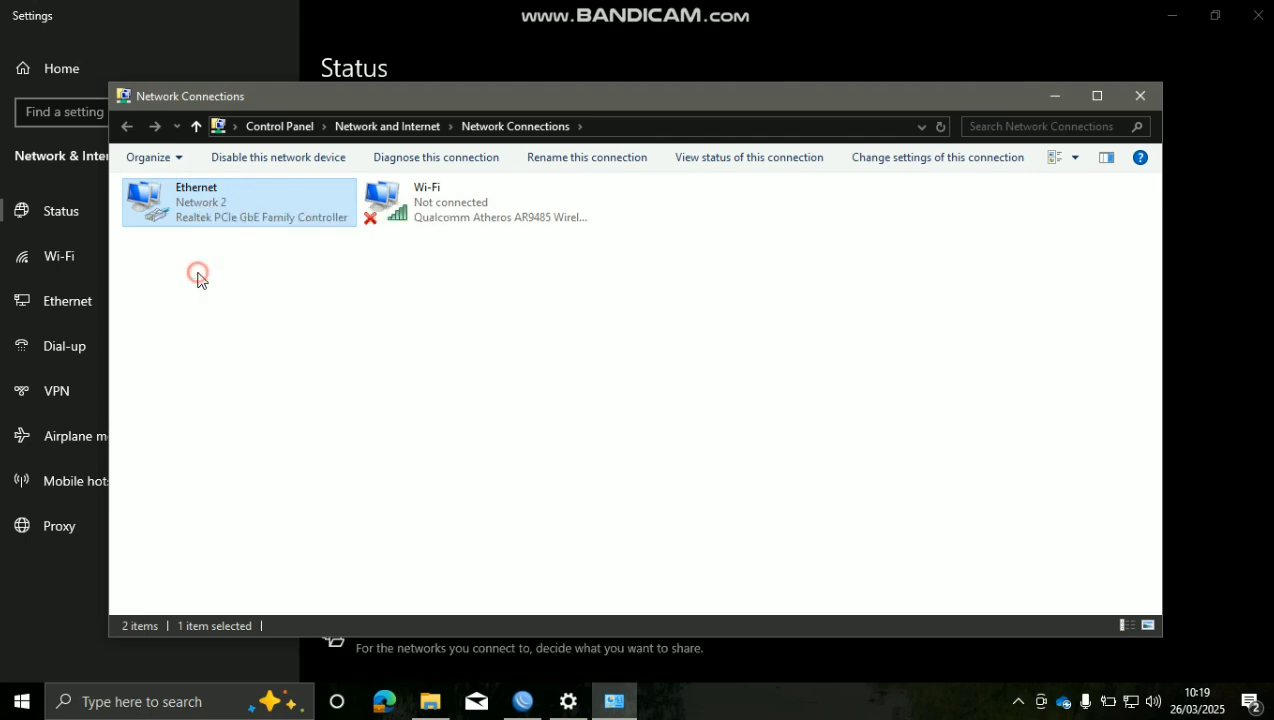
double_click(202, 214)
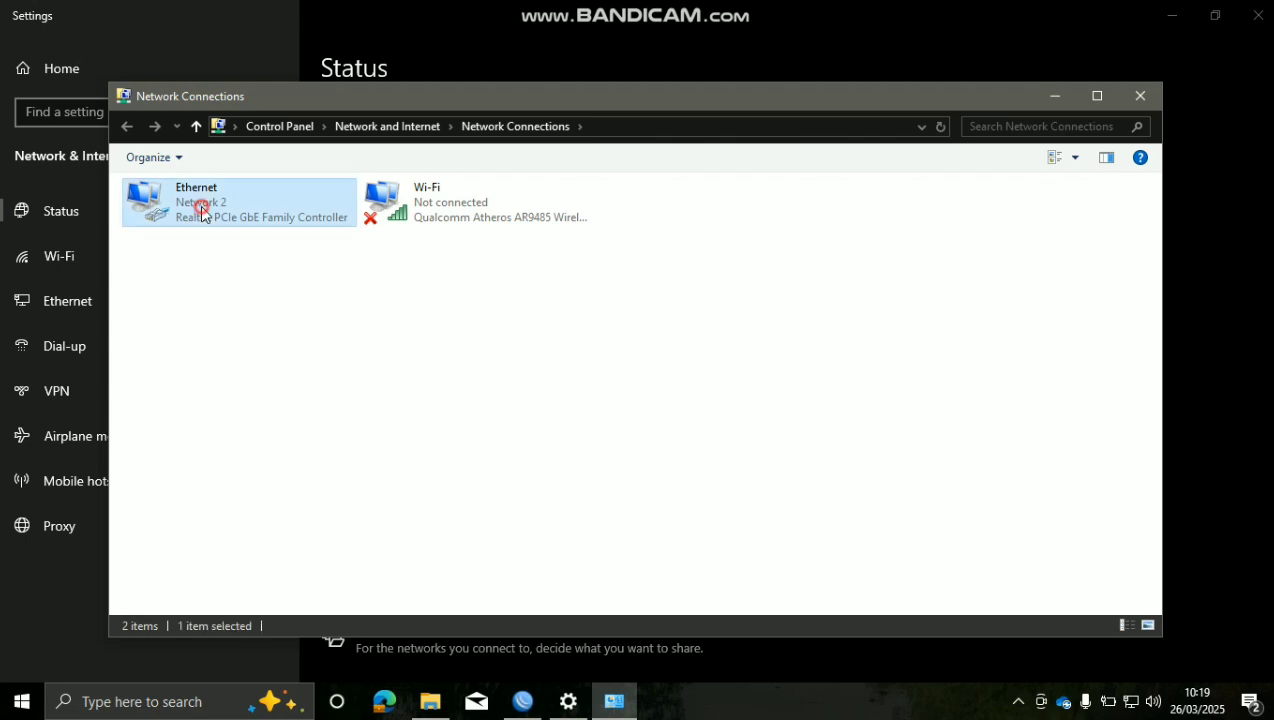
click(512, 342)
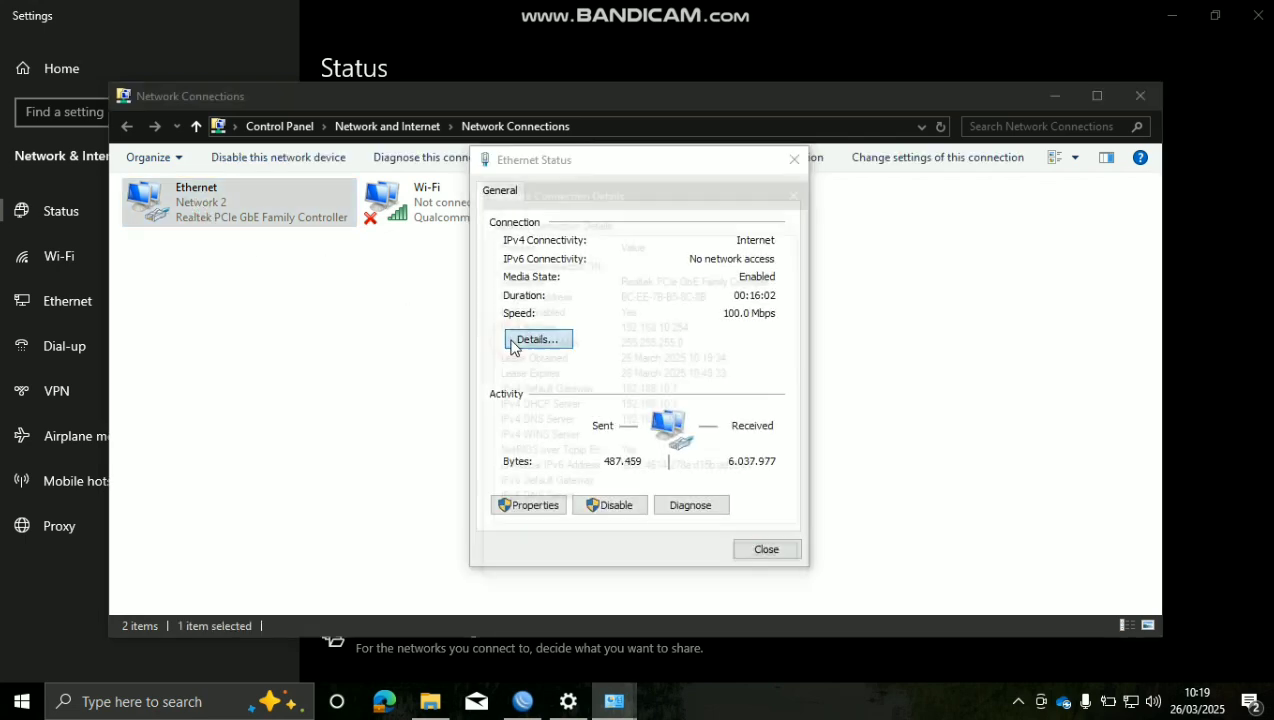
click(680, 327)
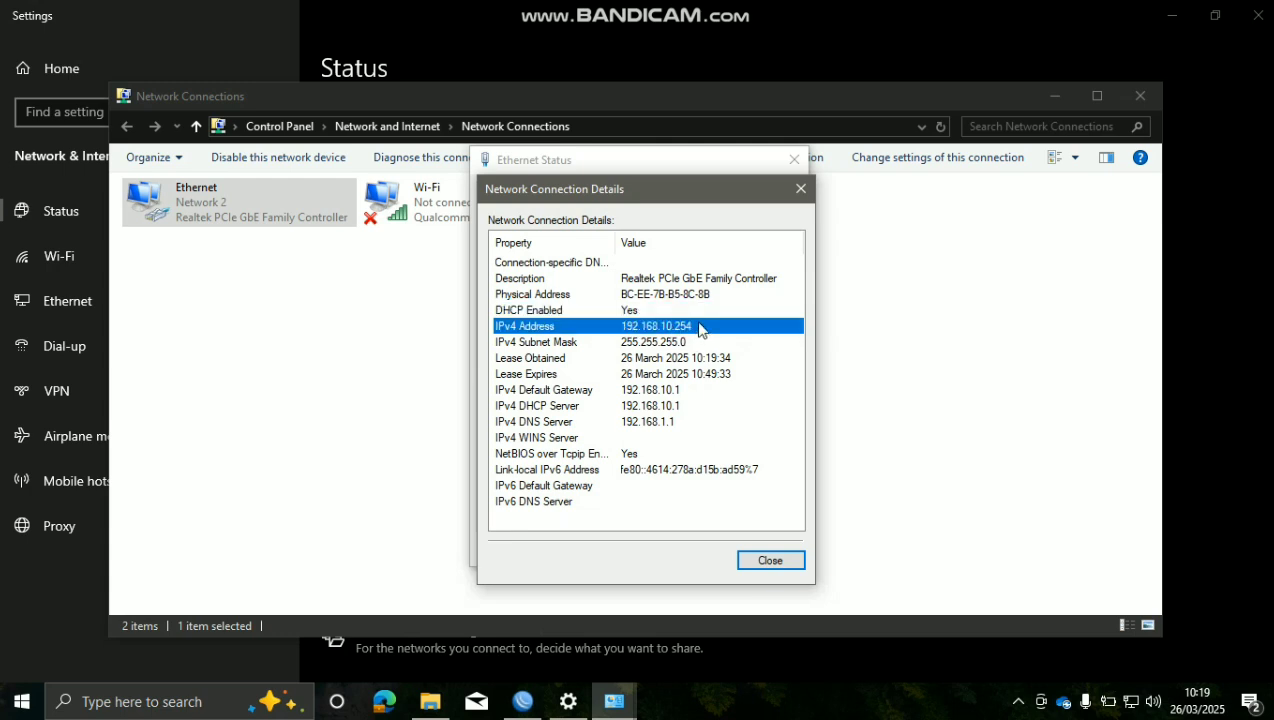
Close the details, status, Network Connections and Settings windows, then launch Microsoft Edge
click(766, 563)
click(762, 549)
click(344, 353)
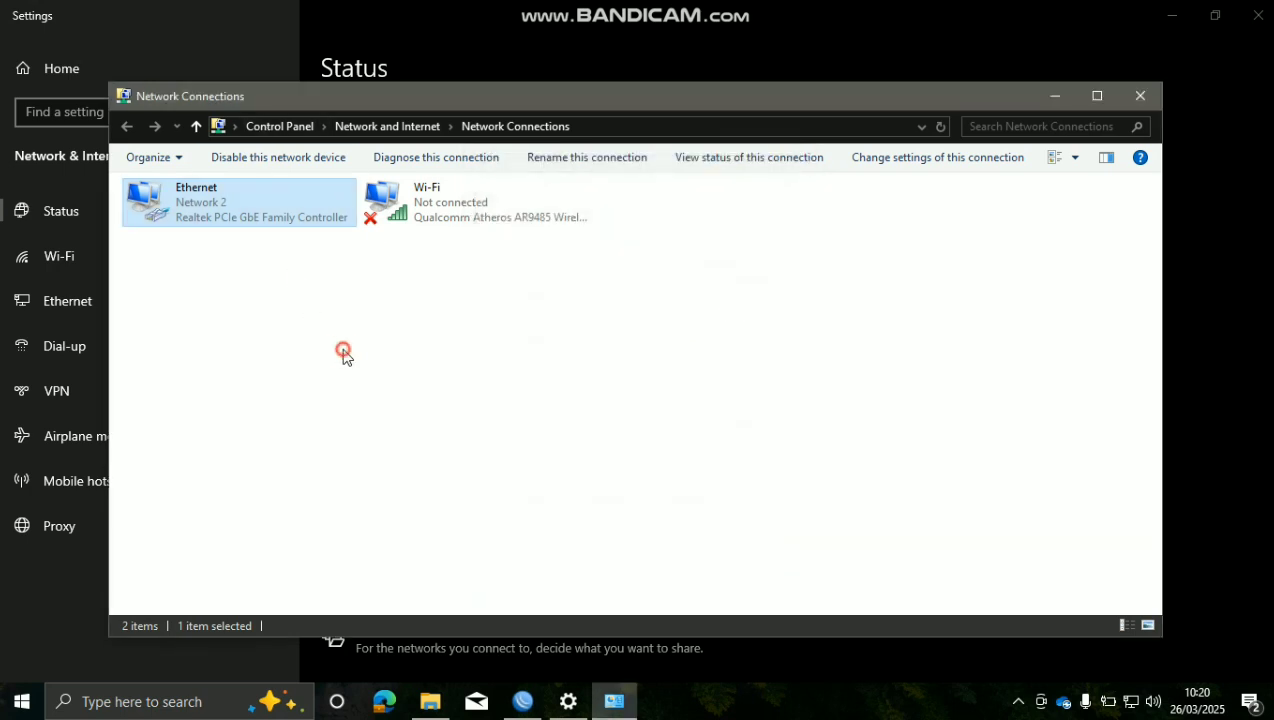
click(1056, 95)
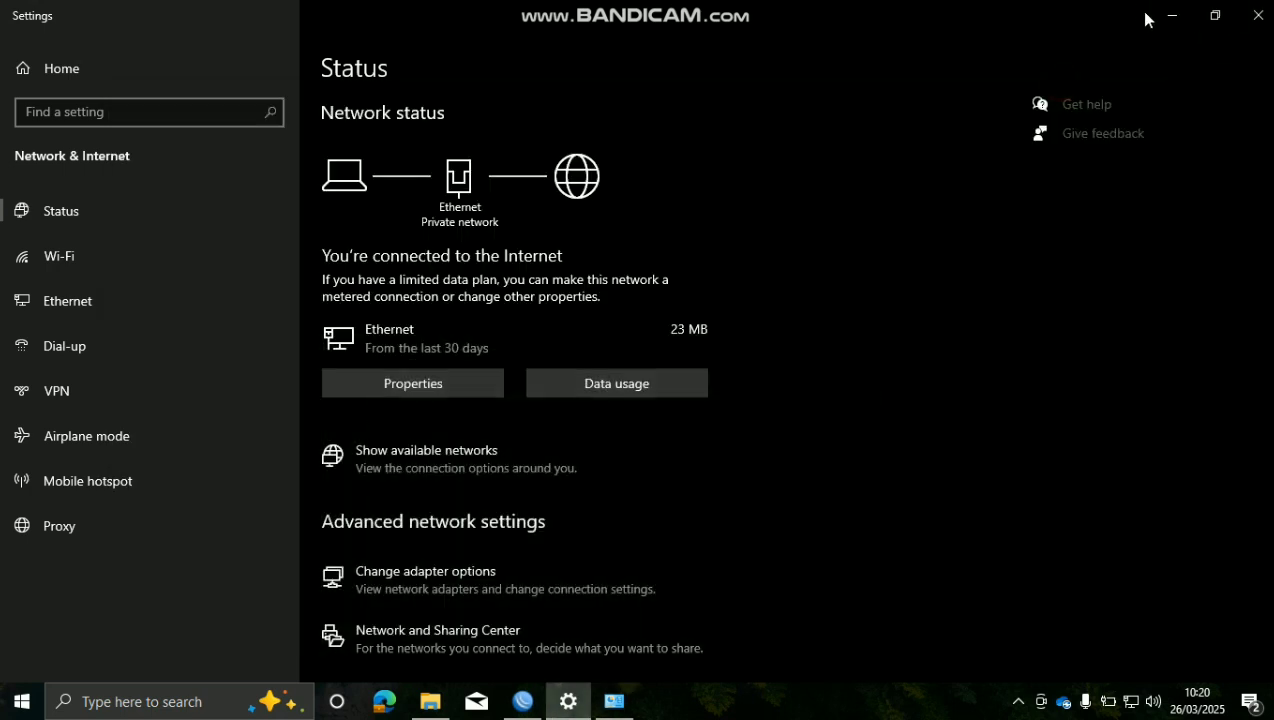
click(1257, 15)
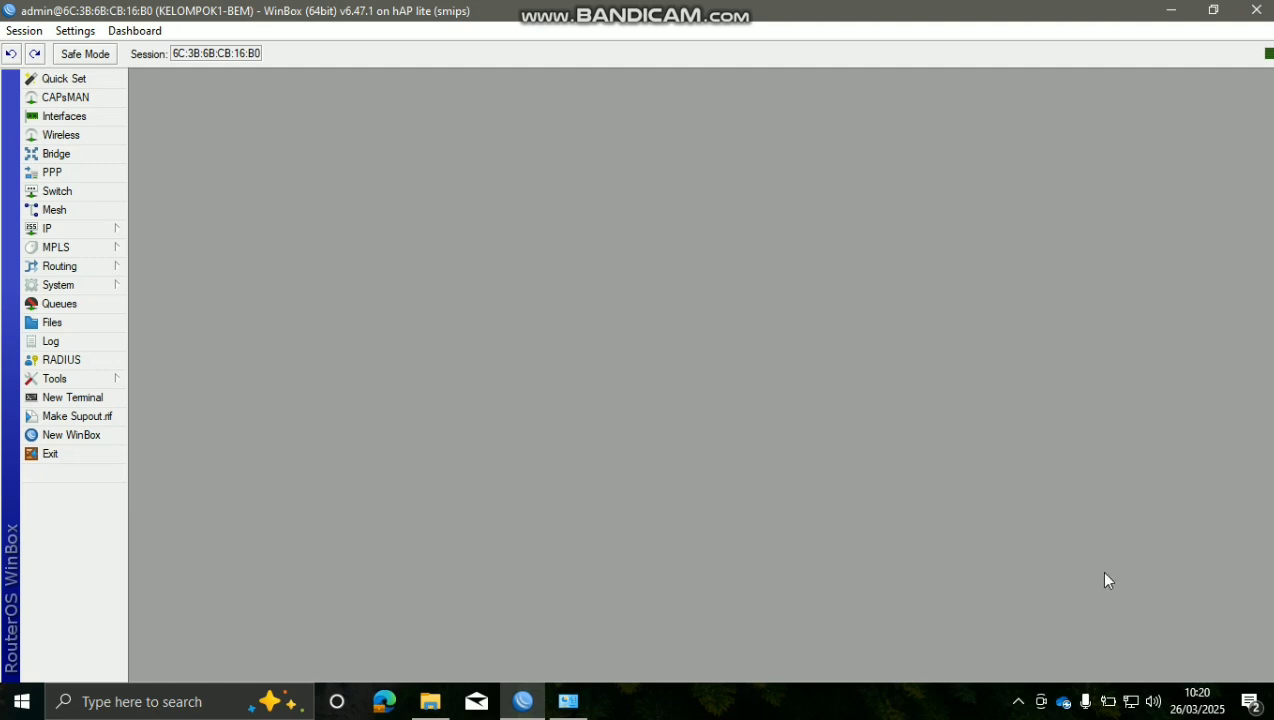
click(387, 704)
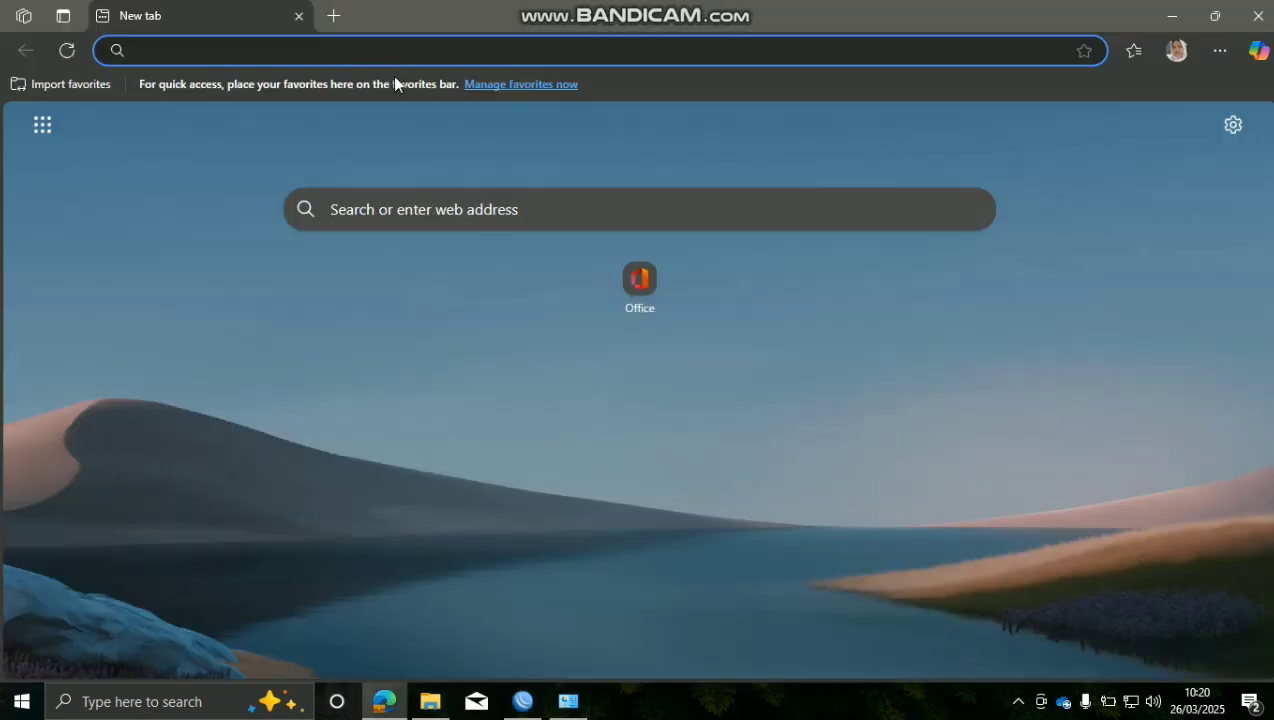
Rerun the Bing search for 'drive' from history, scroll the results, then minimize Edge
click(447, 57)
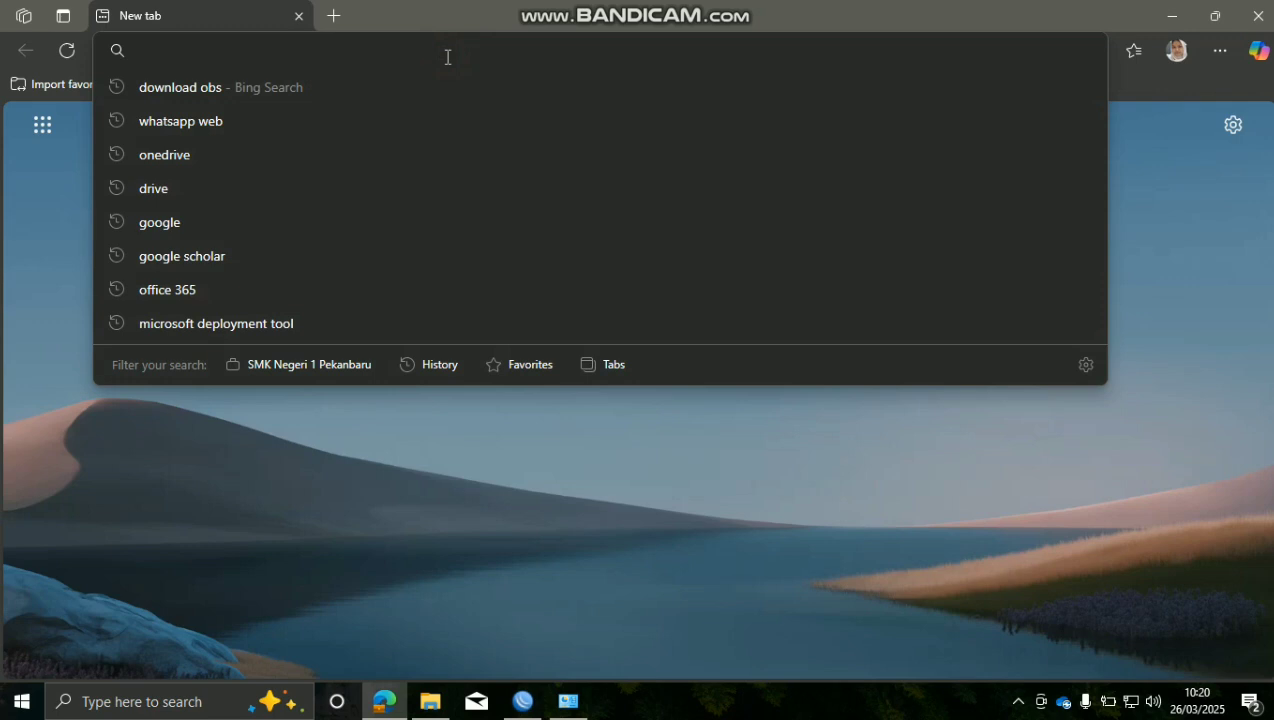
click(358, 190)
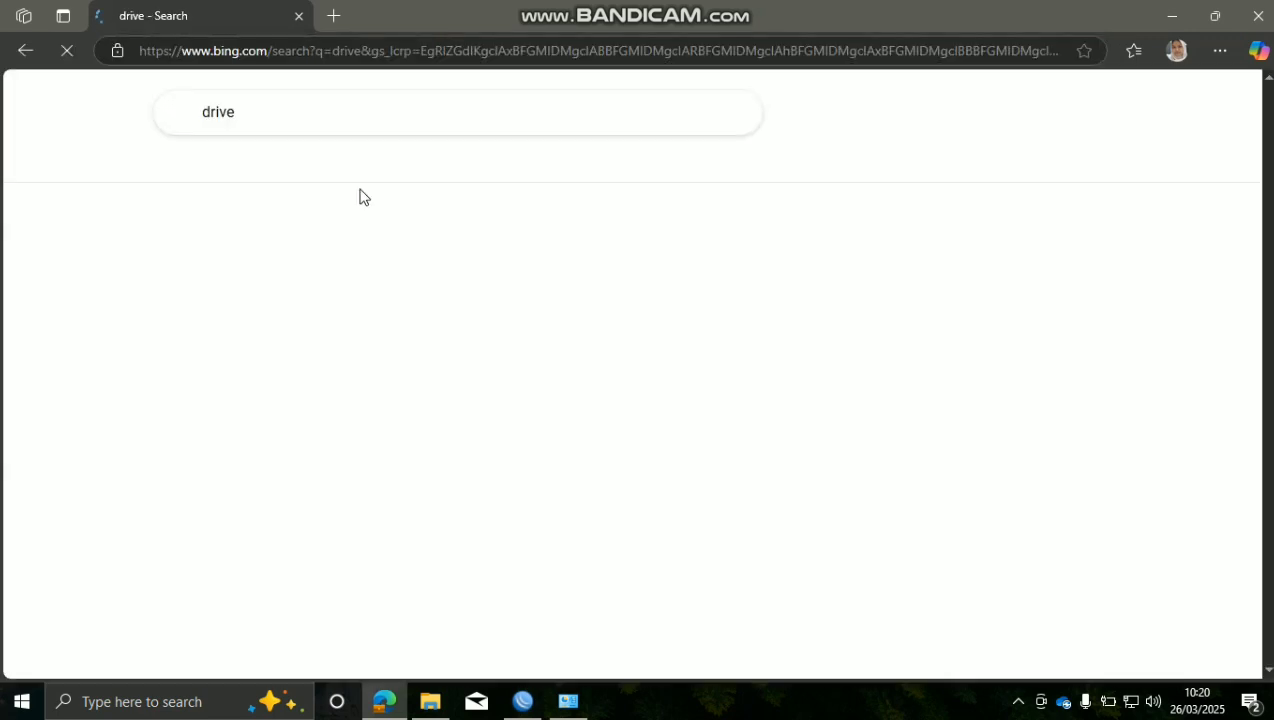
scroll(515, 395, down, 10)
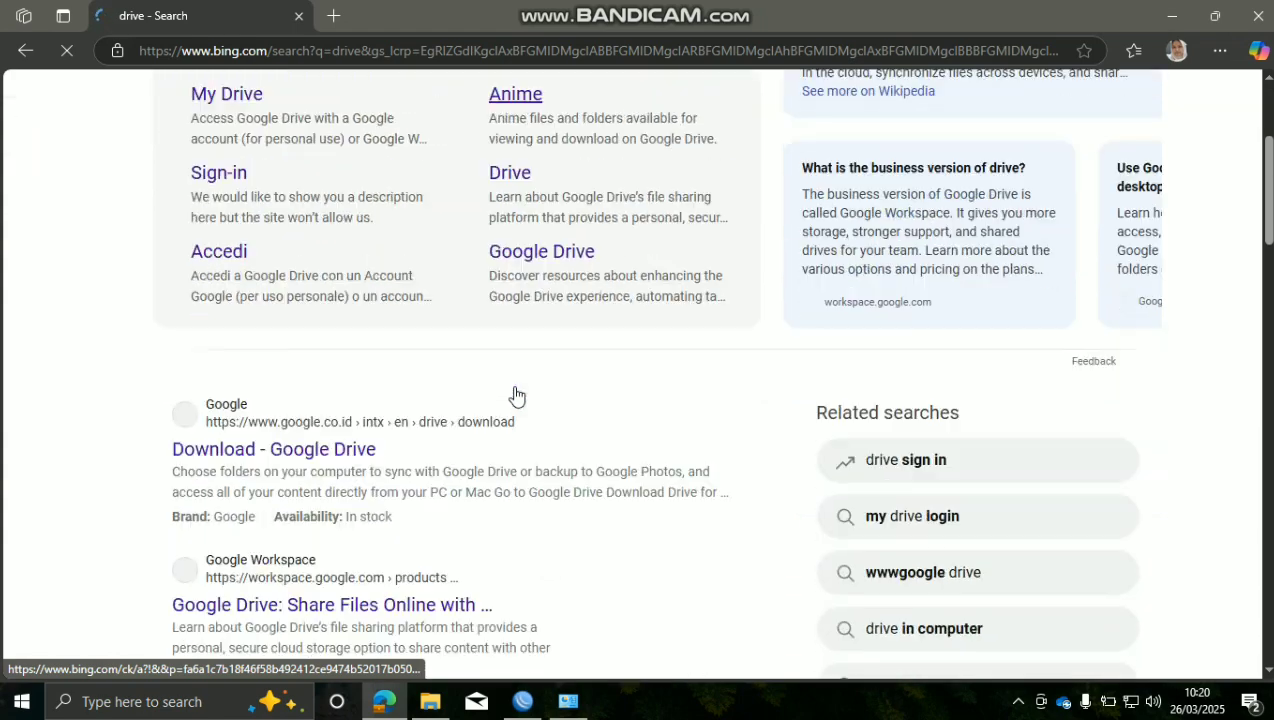
scroll(515, 395, down, 4)
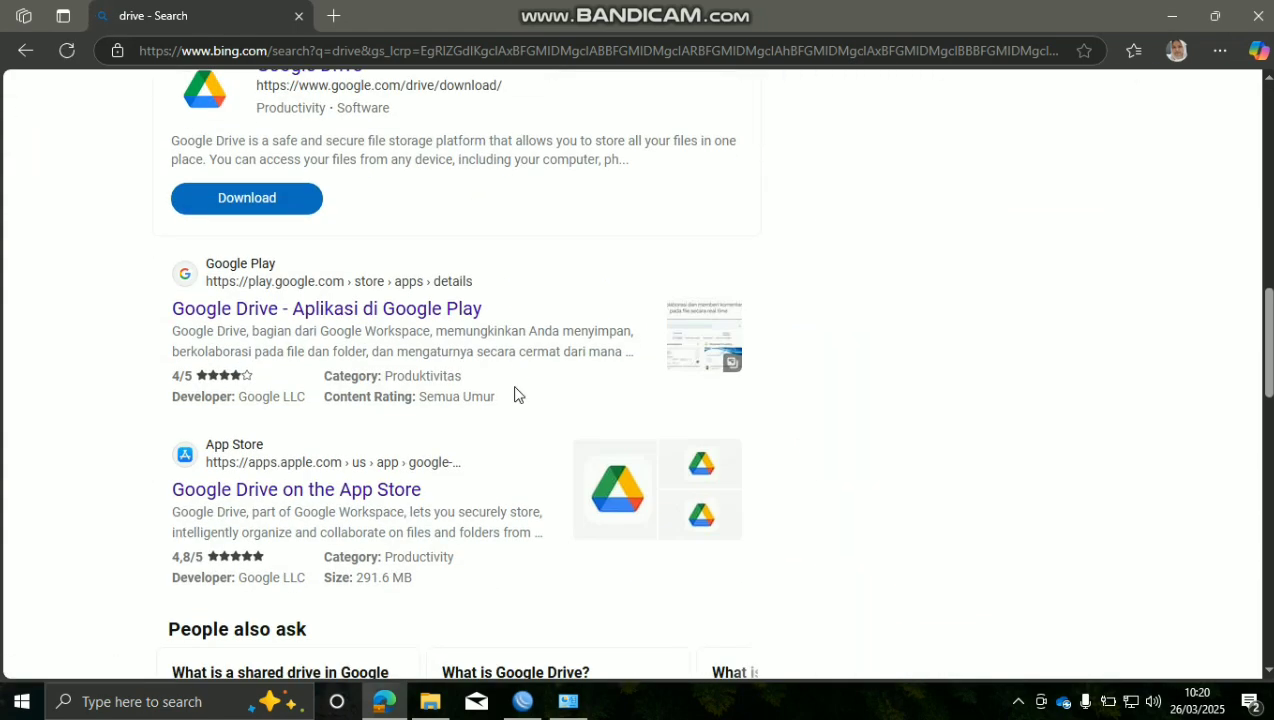
scroll(514, 390, up, 4)
scroll(510, 375, up, 10)
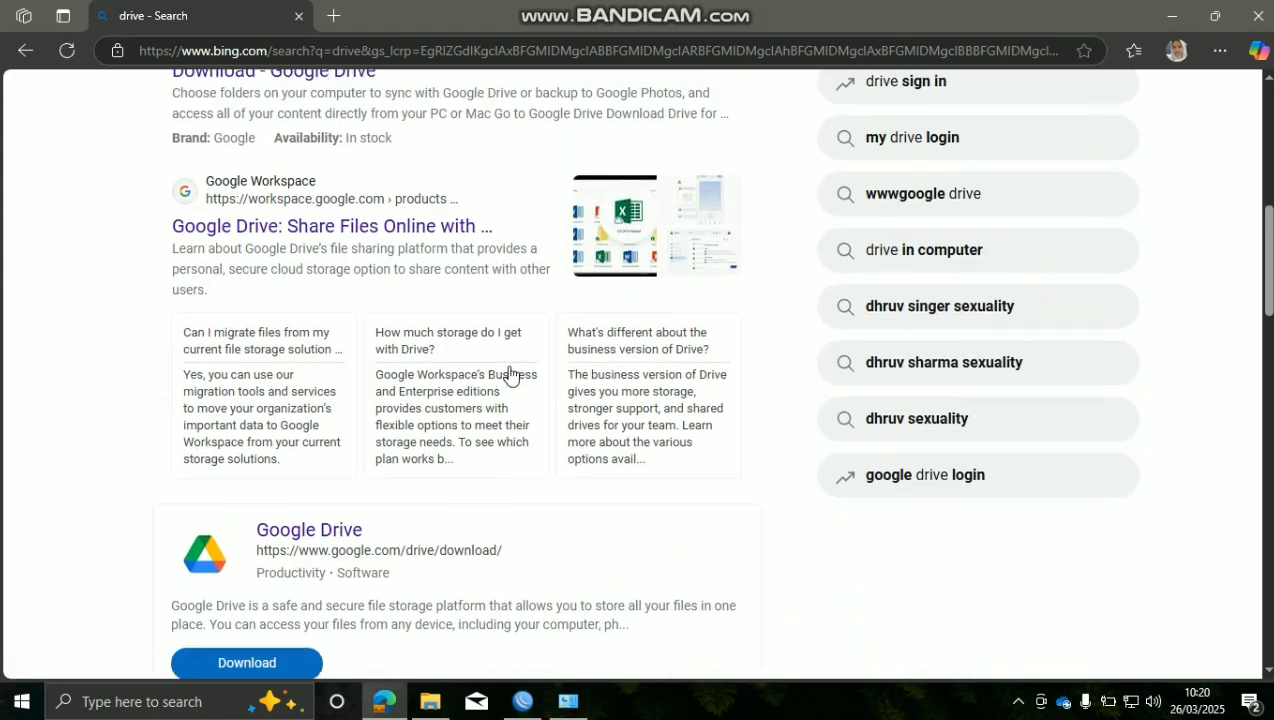
click(1172, 15)
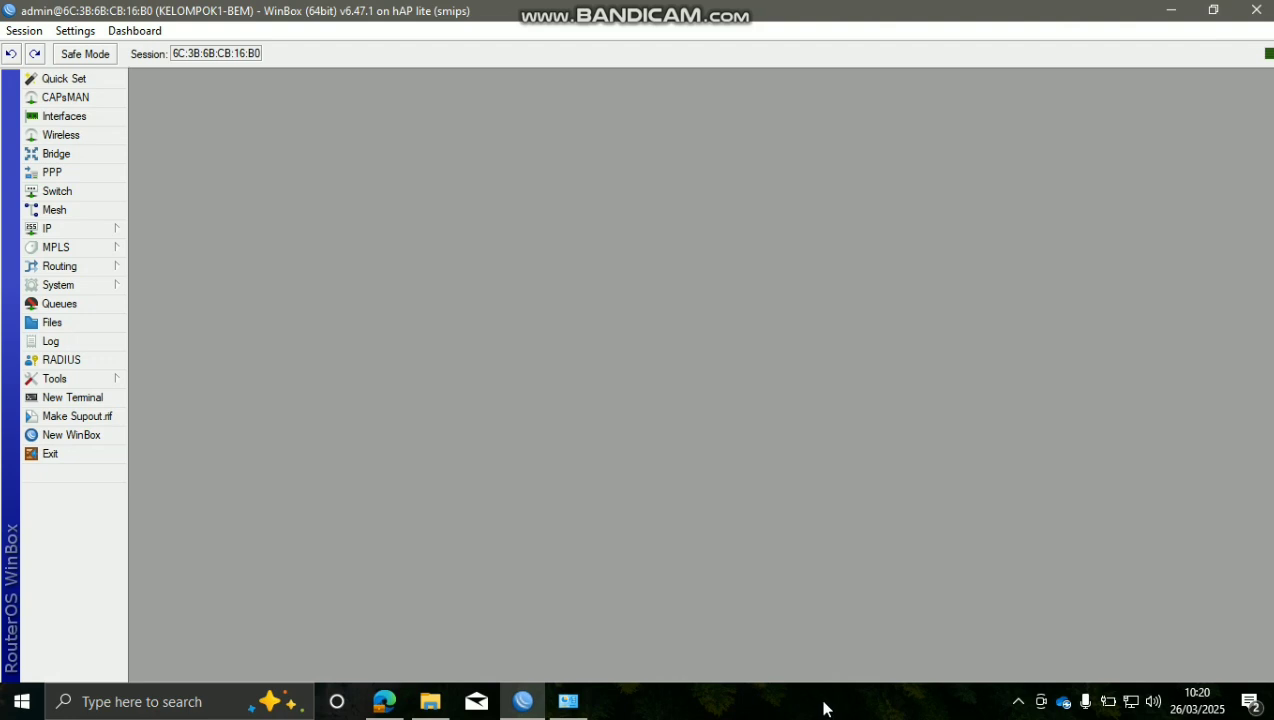
mouse_move(593, 706)
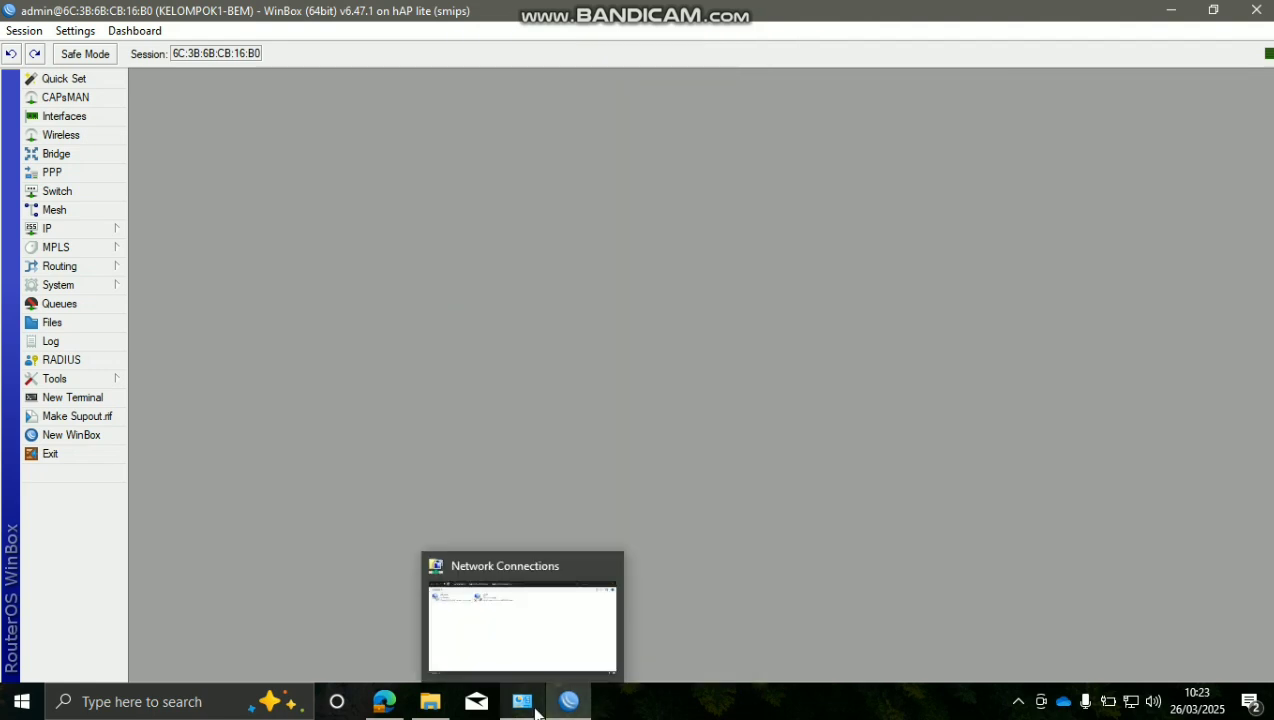
Disable and then re-enable the Ethernet adapter in Network Connections
click(535, 710)
click(344, 203)
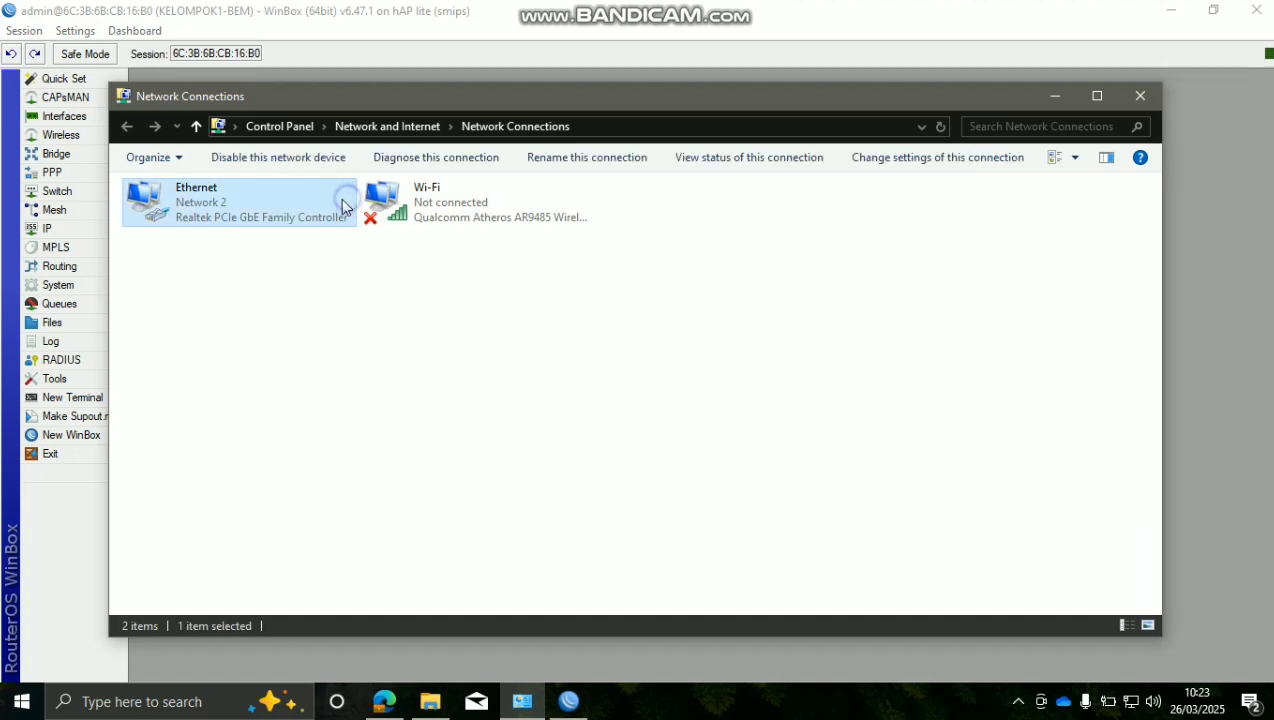
right_click(345, 201)
click(453, 211)
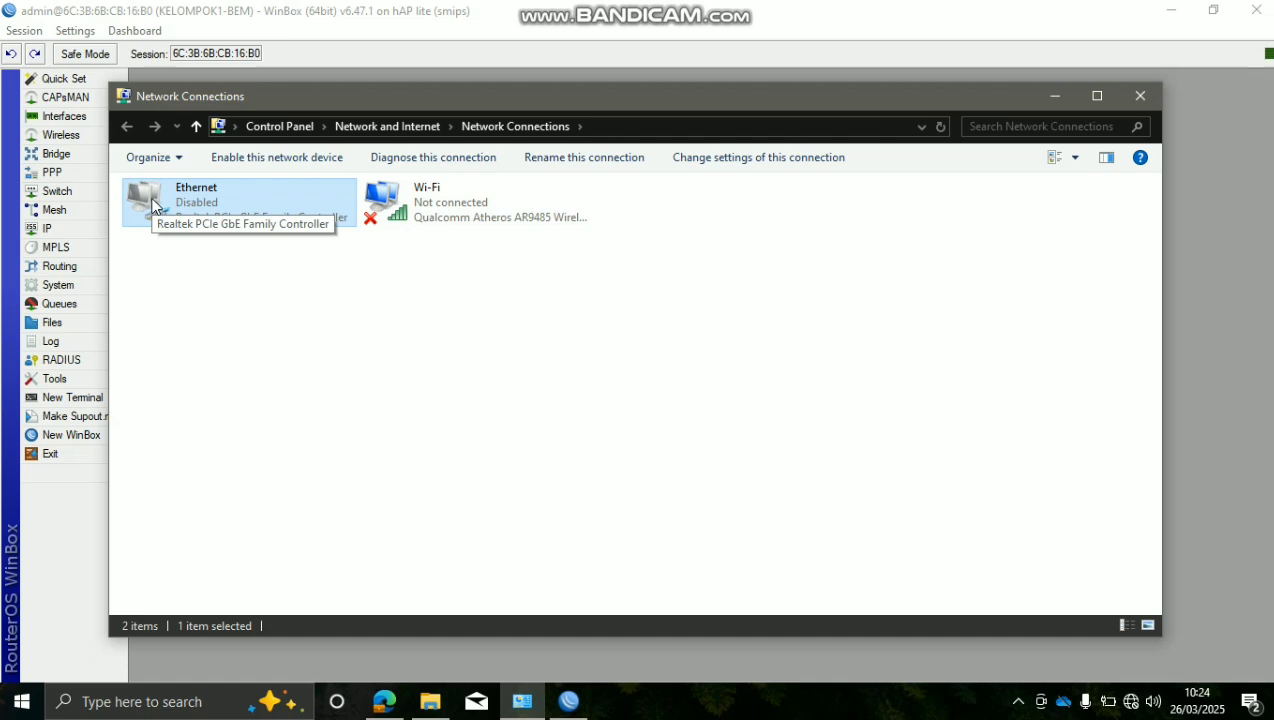
double_click(276, 216)
right_click(286, 211)
click(330, 217)
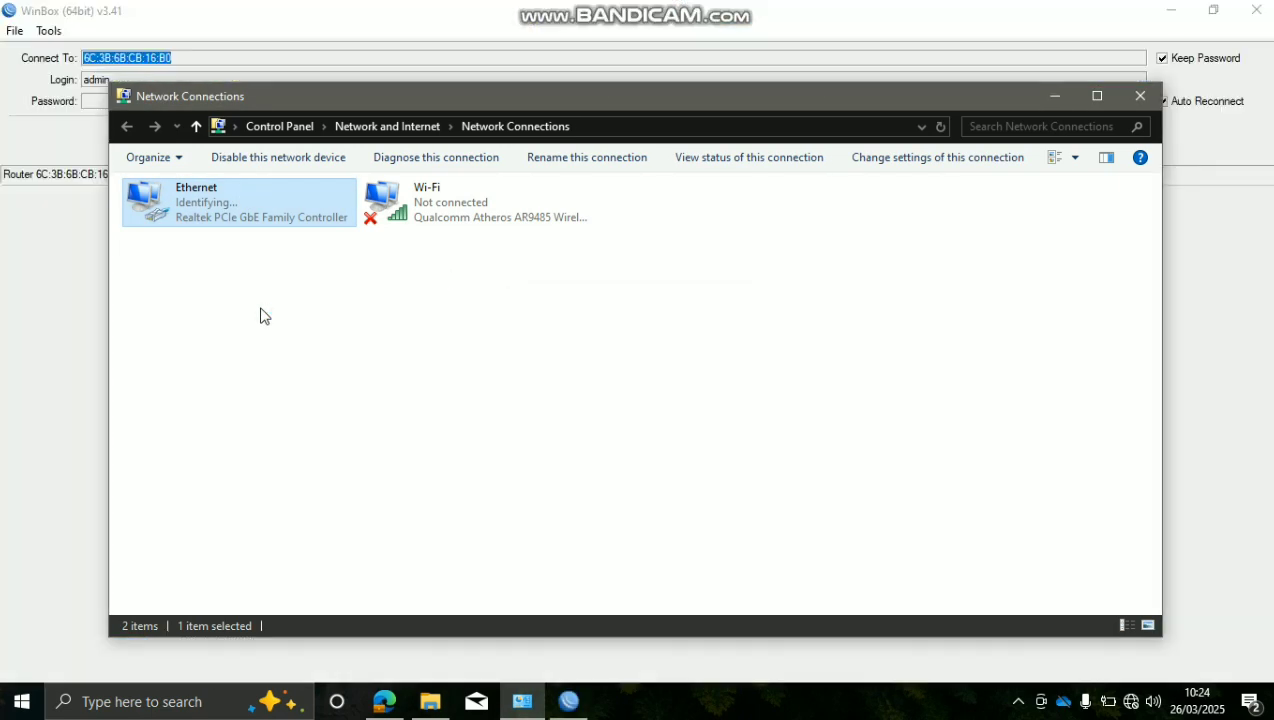
Open the Ethernet status and show its full connection details
click(263, 316)
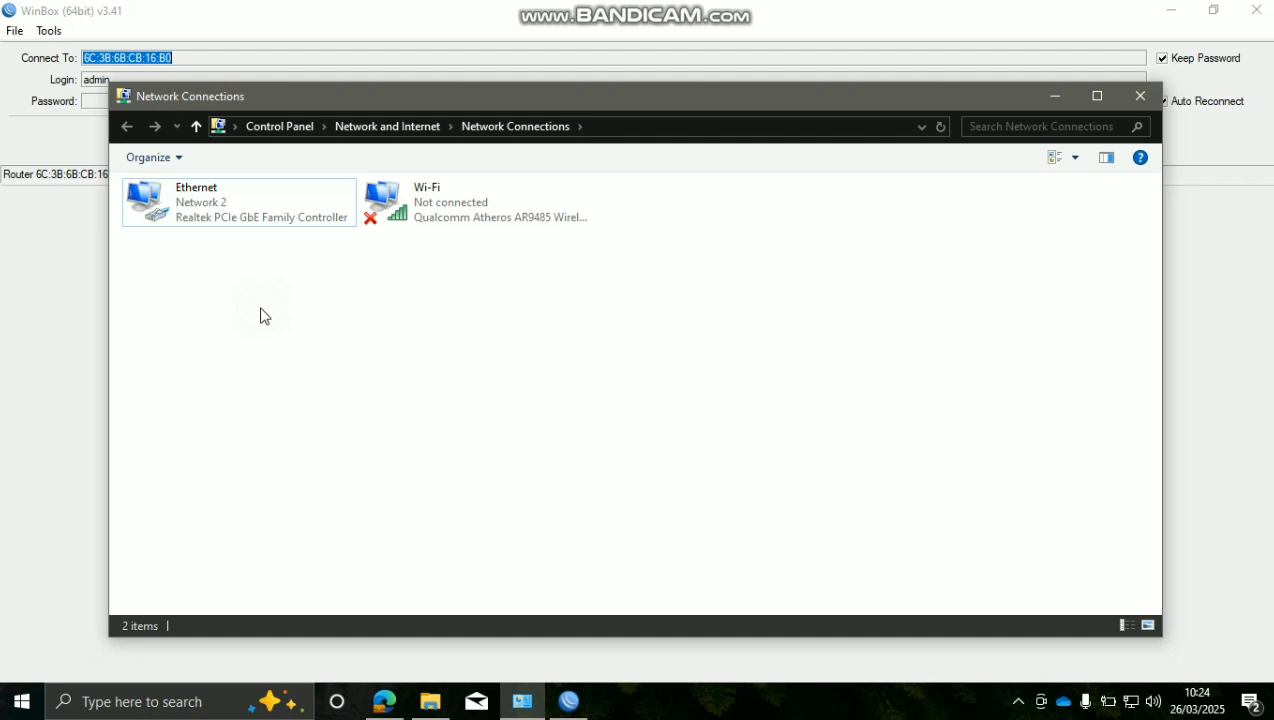
double_click(274, 210)
click(523, 343)
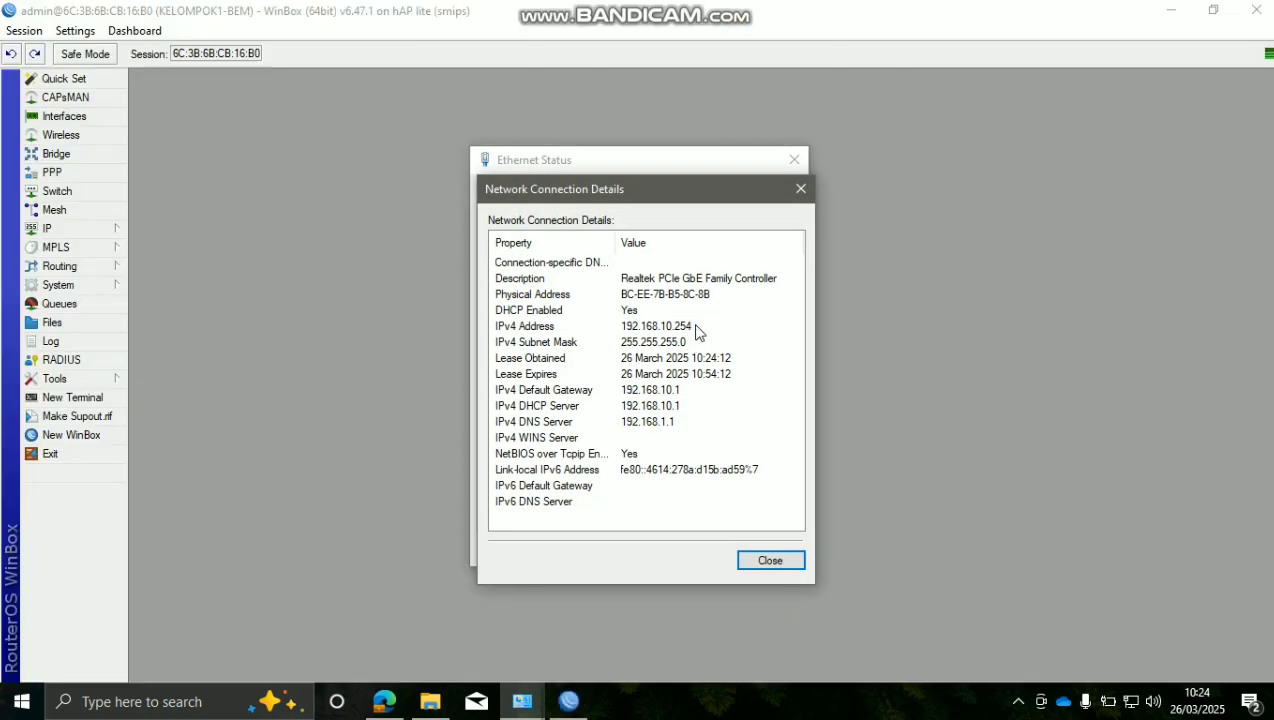
Check the IPv4 Address row shows 192.168.10.254, then close the details and status windows
click(686, 327)
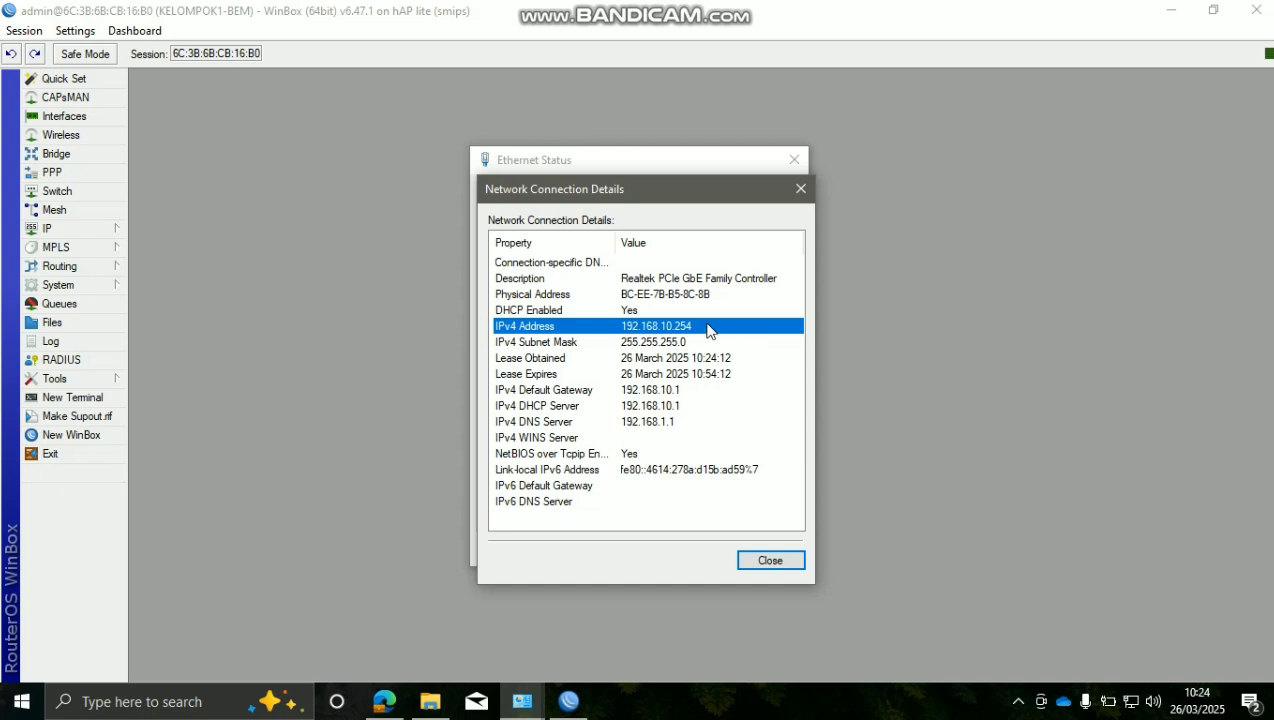
key(Up)
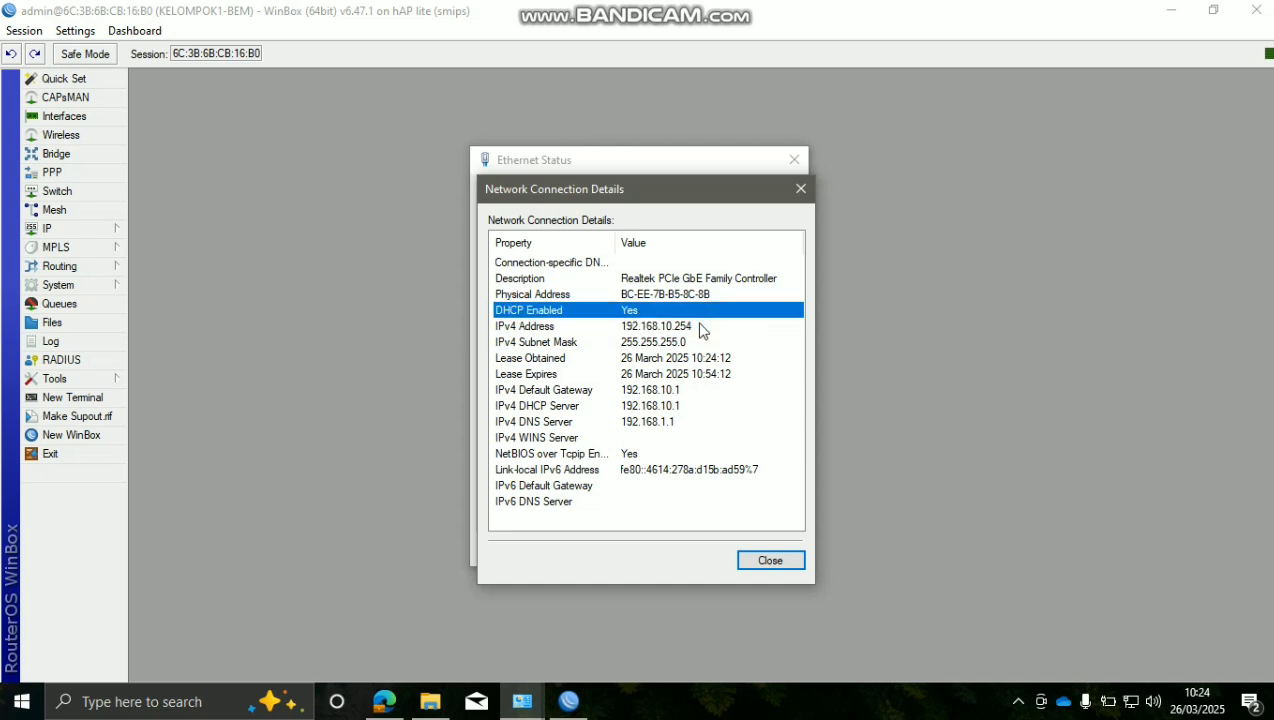
click(705, 331)
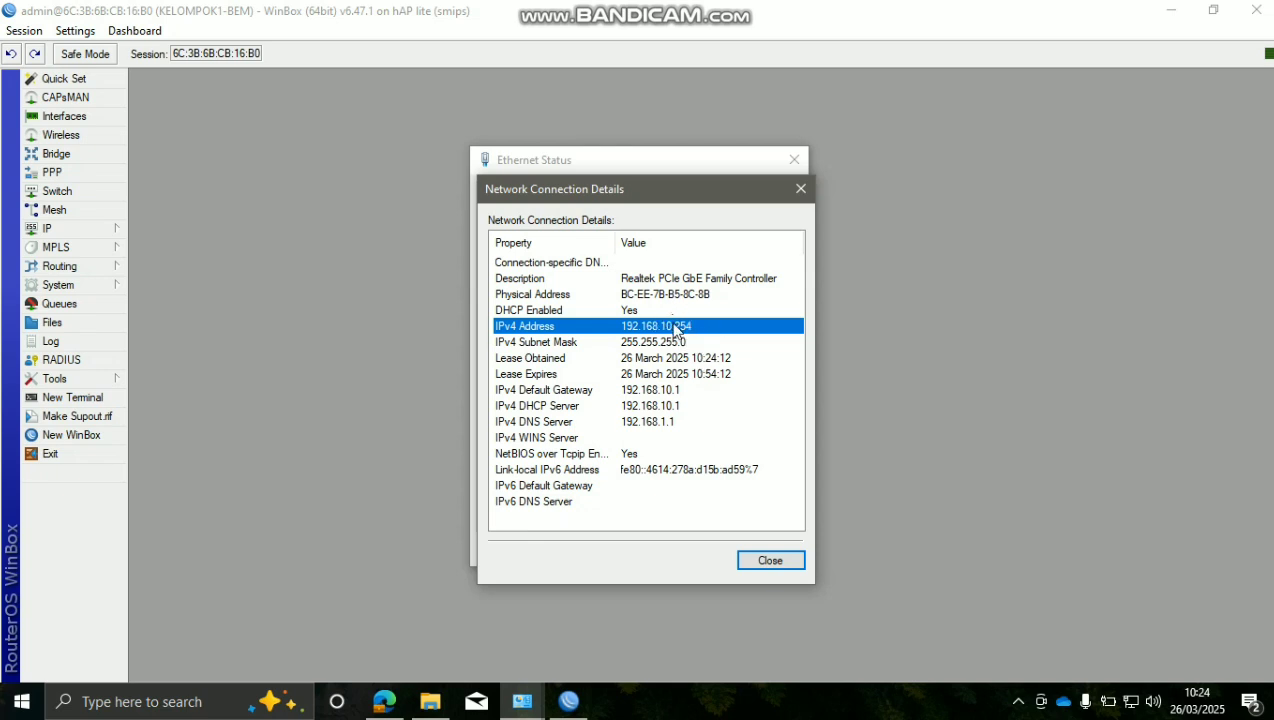
click(742, 558)
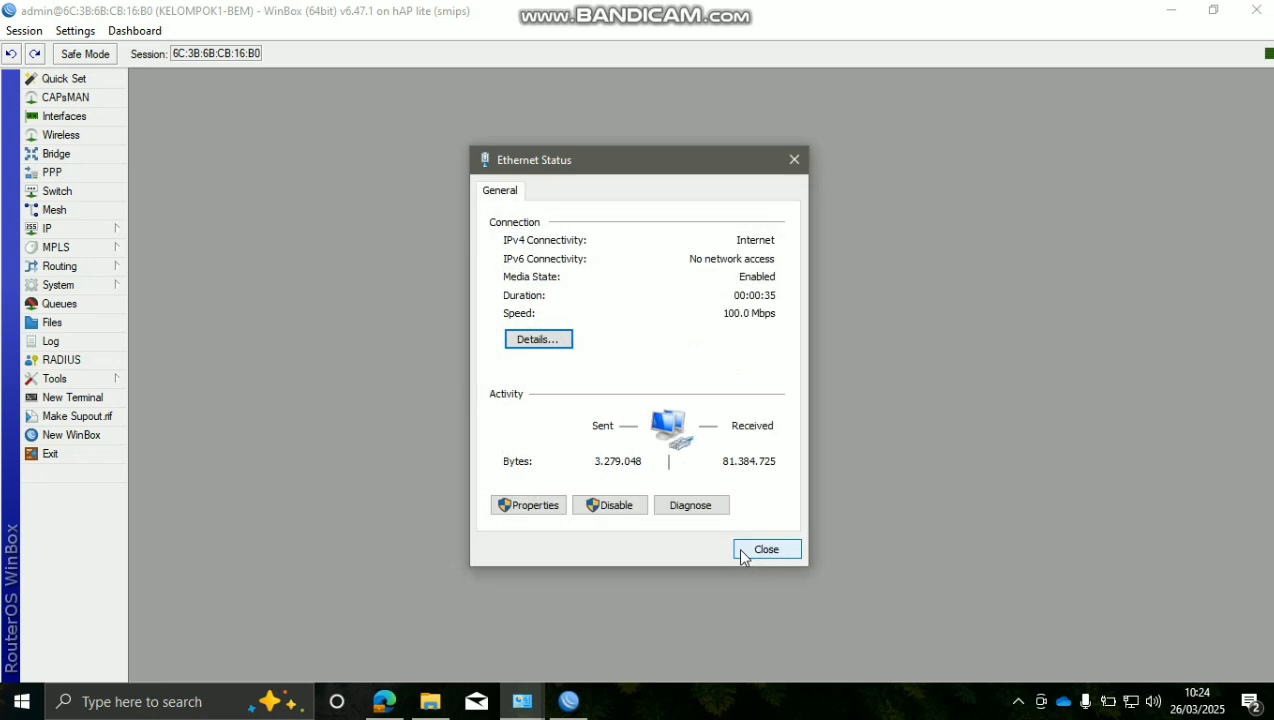
click(742, 556)
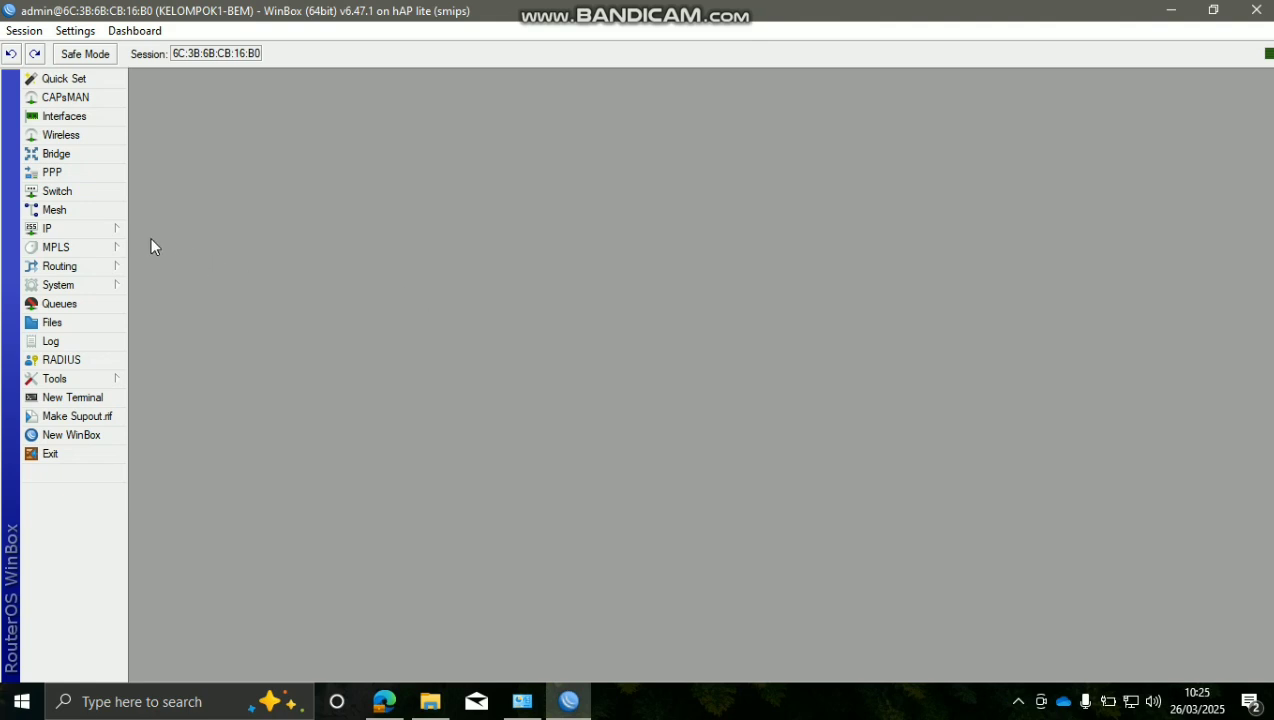
Open Wireless Tables and bring up the wlan1-HOTSPOT interface properties
click(104, 138)
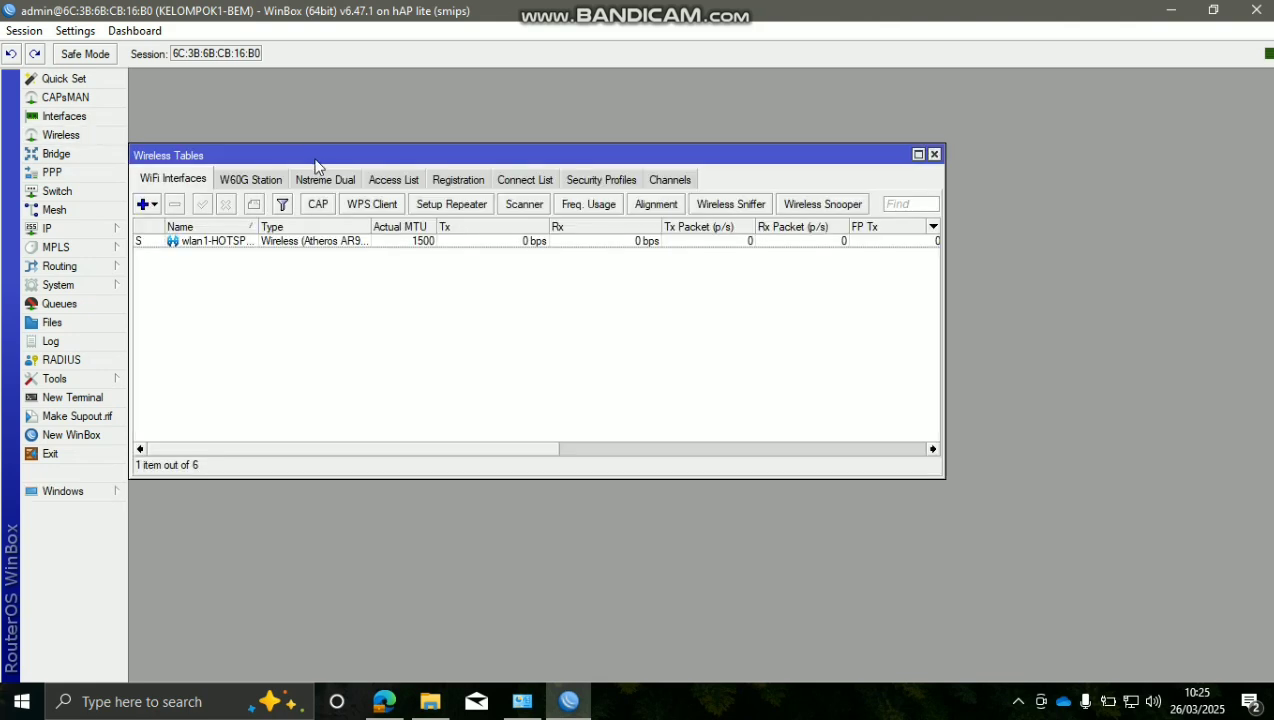
drag(318, 165, 426, 172)
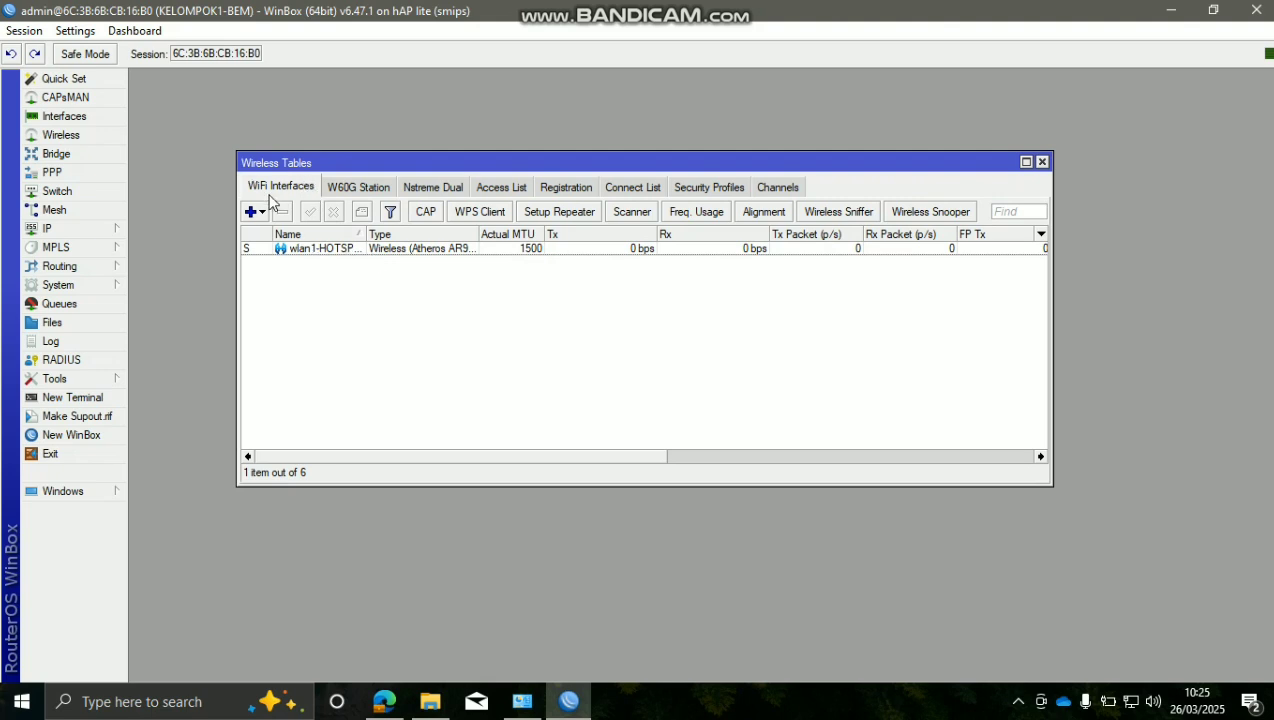
click(296, 255)
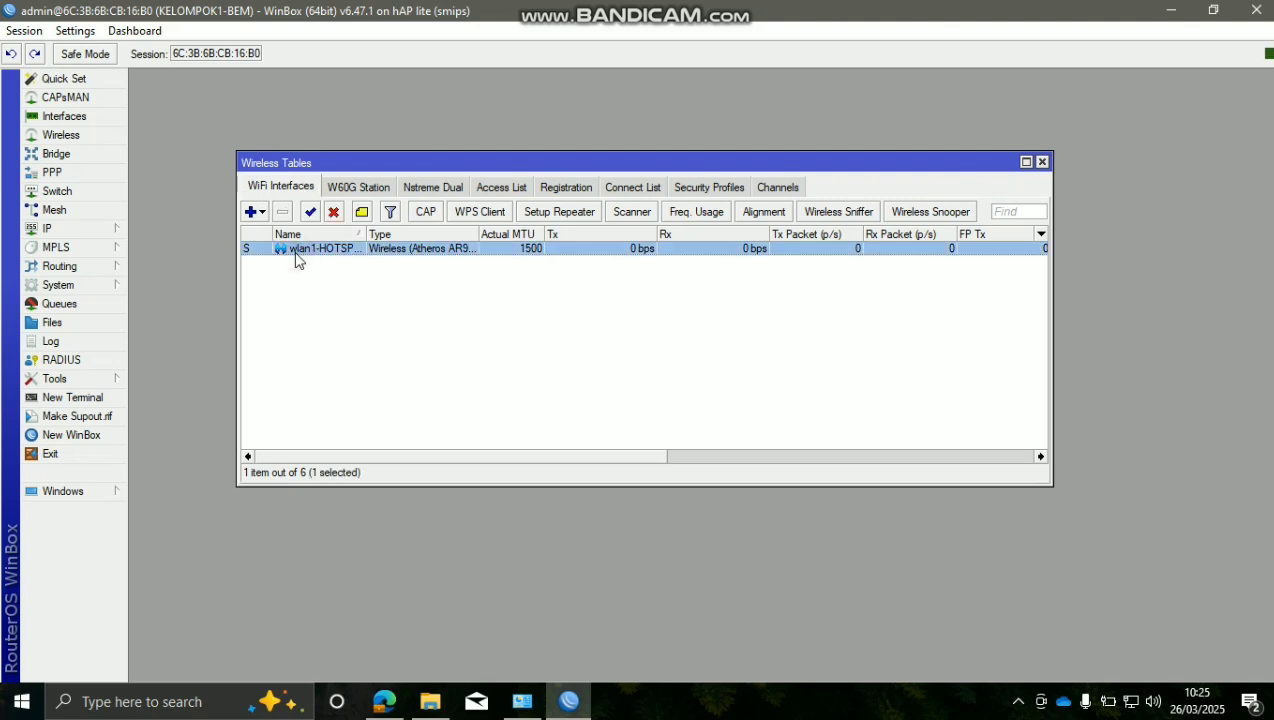
double_click(313, 259)
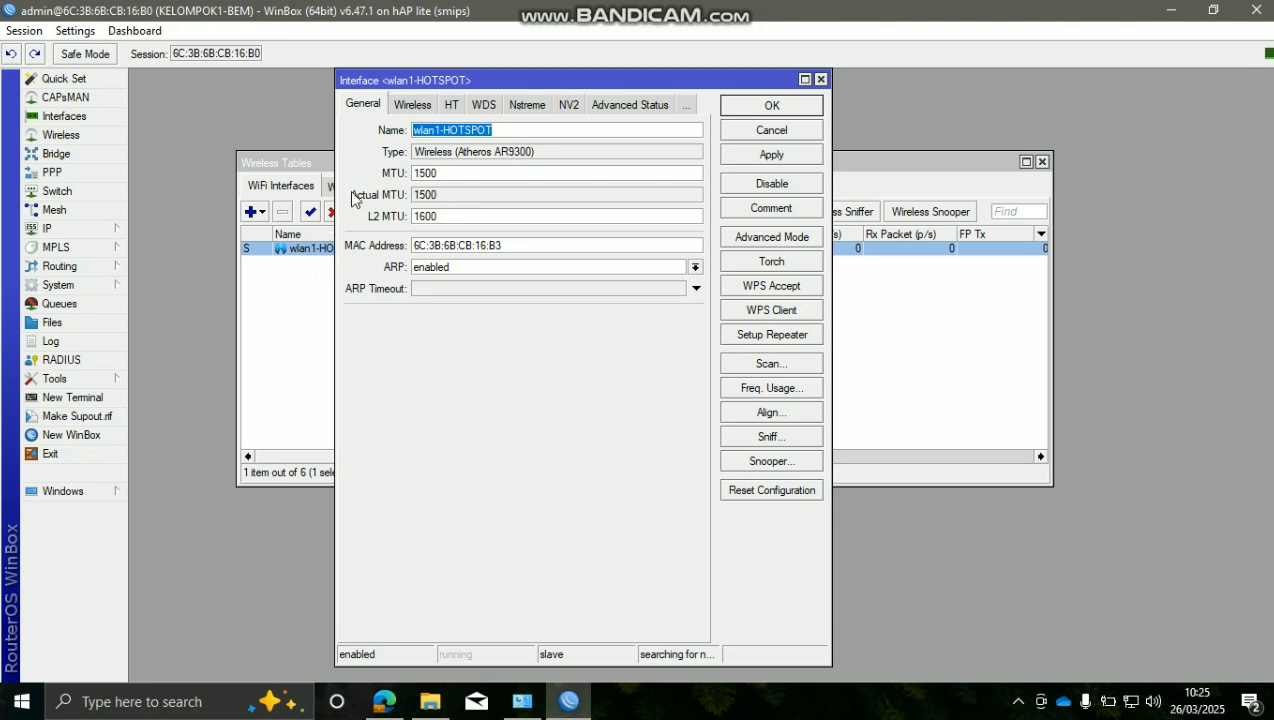
Set wlan1-HOTSPOT's wireless mode to ap bridge
click(378, 152)
click(401, 108)
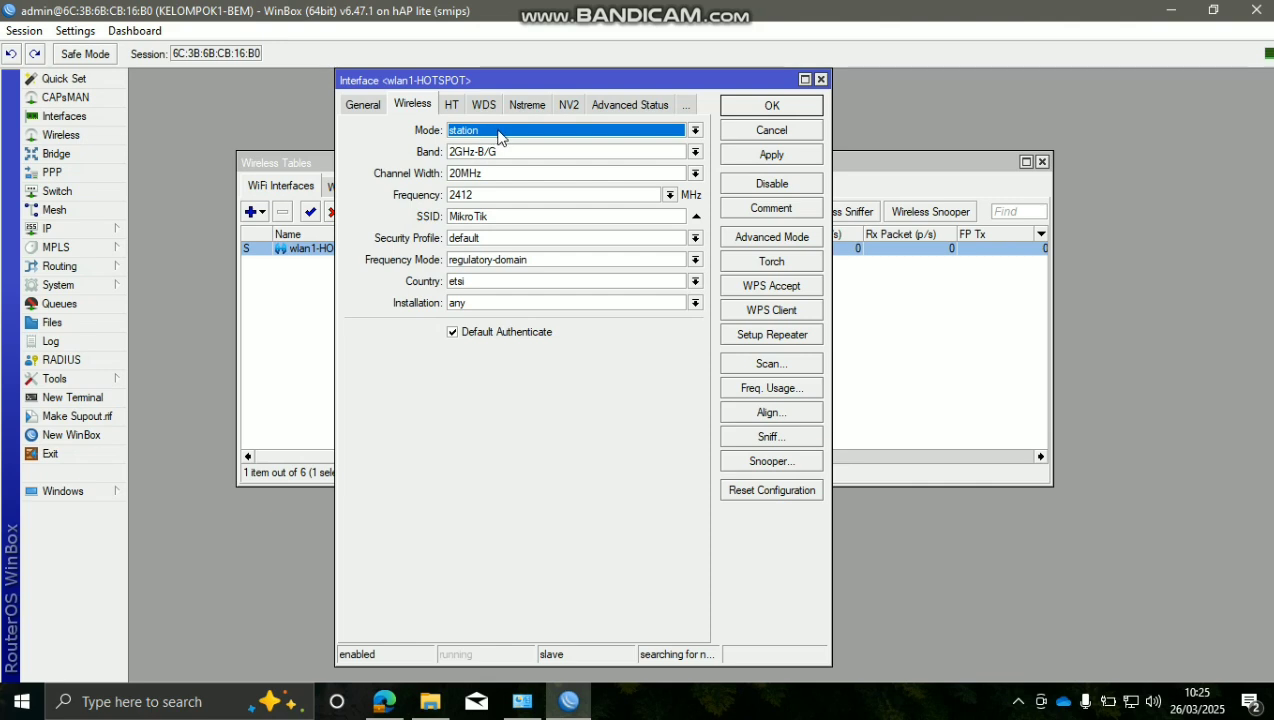
click(476, 137)
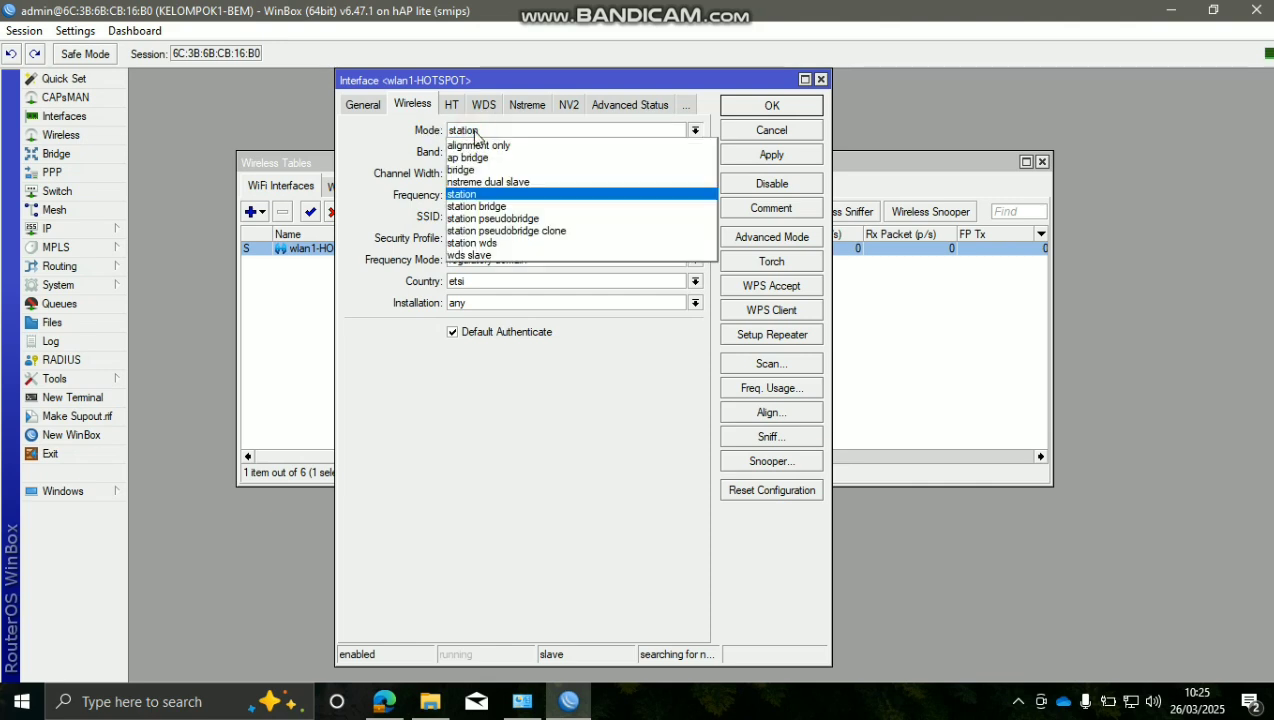
click(472, 158)
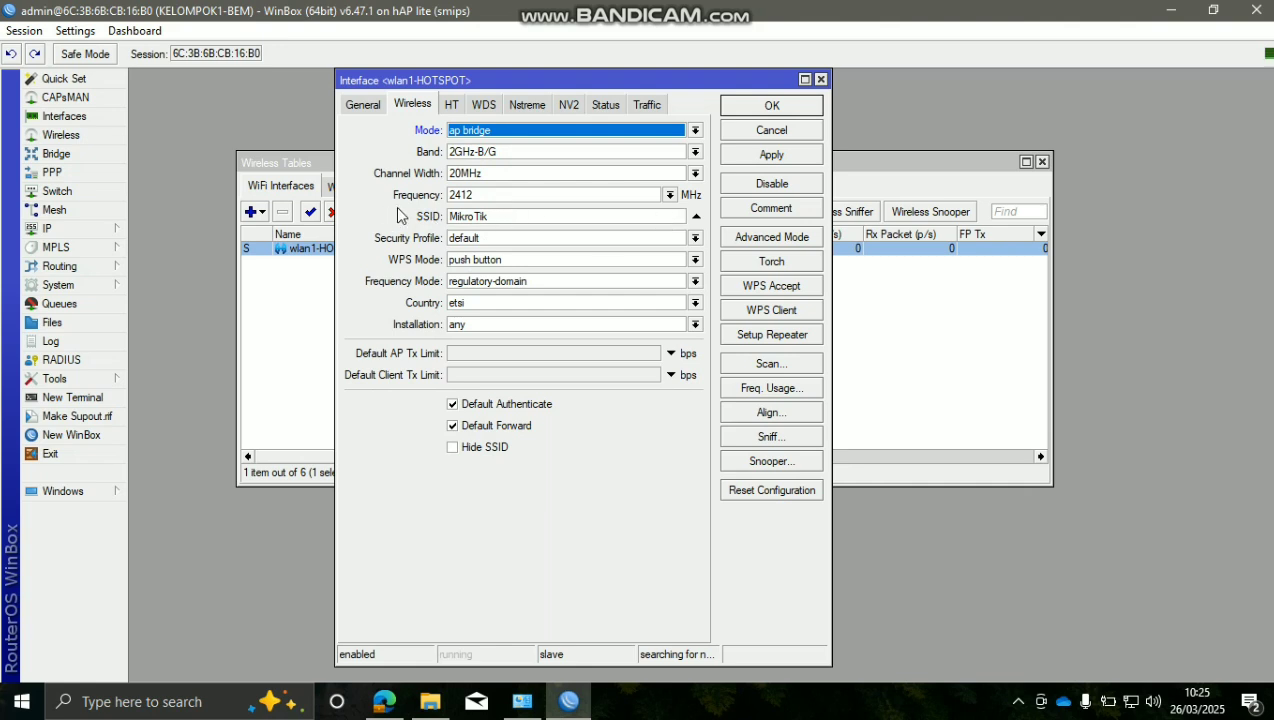
Change the SSID from MikroTik to 'KELOMPOK 1', apply and save the interface
click(504, 217)
double_click(497, 217)
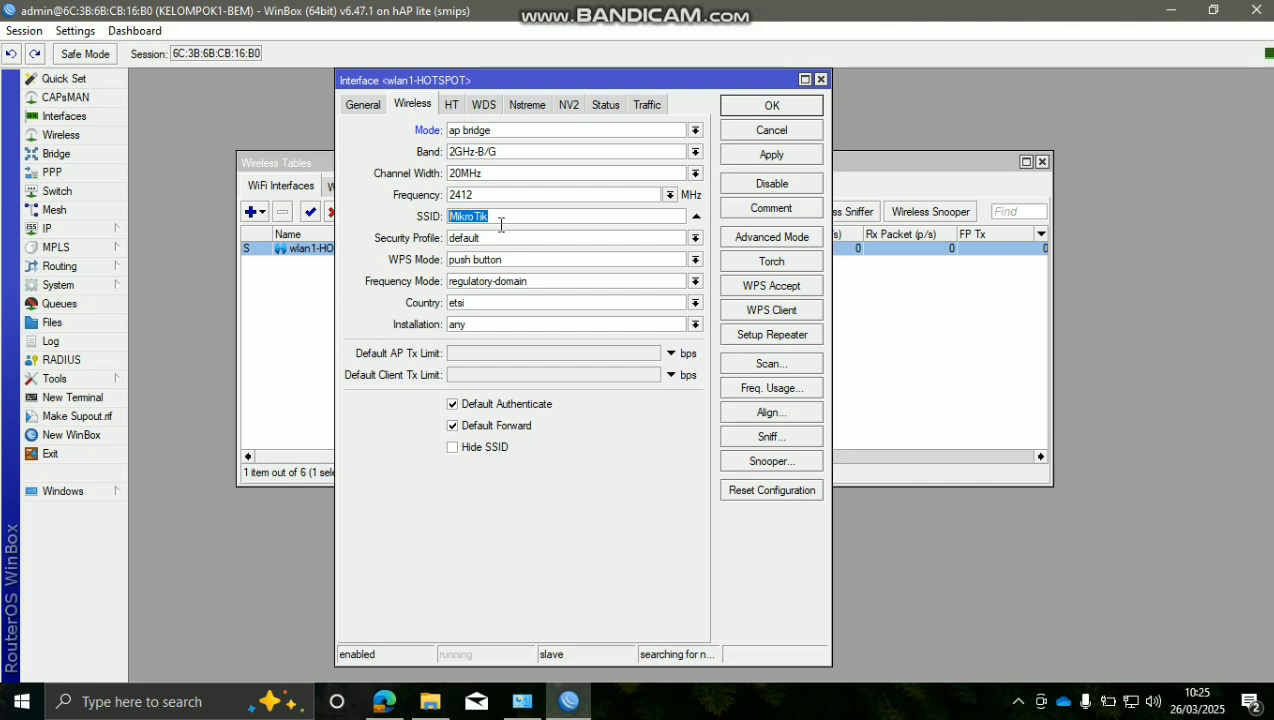
text(kel)
key(BackSpace)
key(BackSpace)
key(BackSpace)
text(KELOMPOK 1)
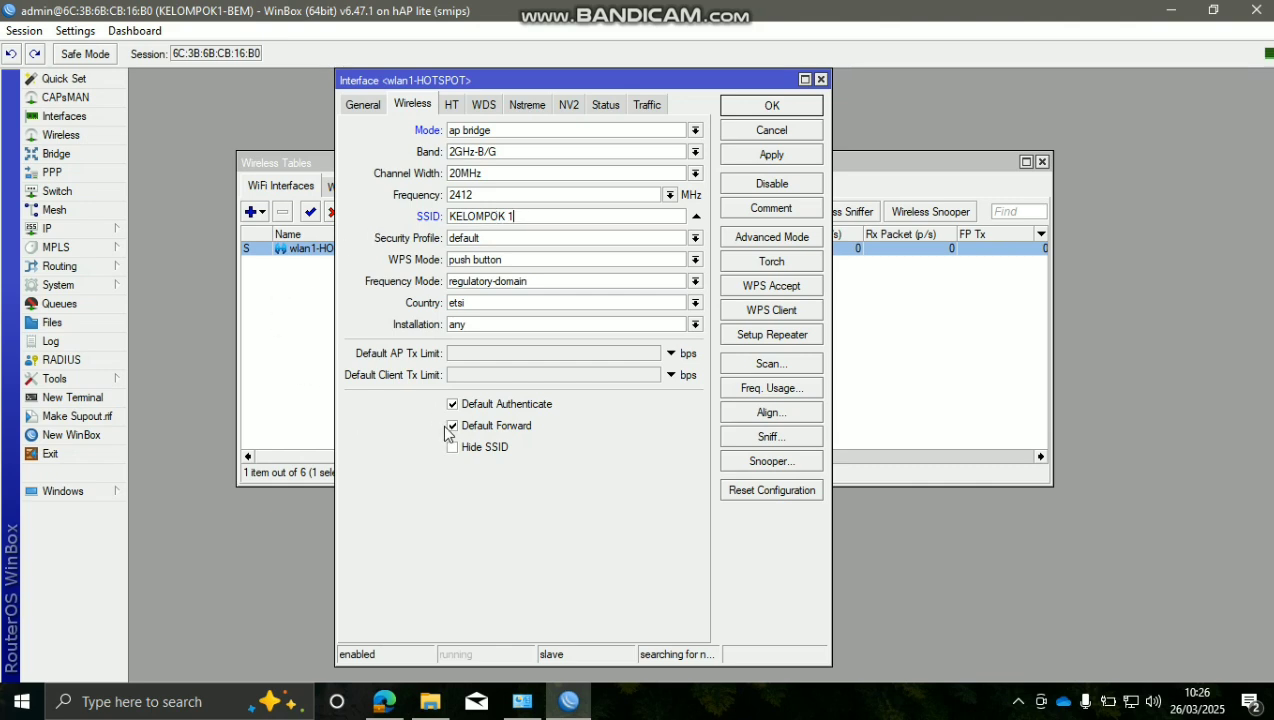
click(785, 159)
click(808, 104)
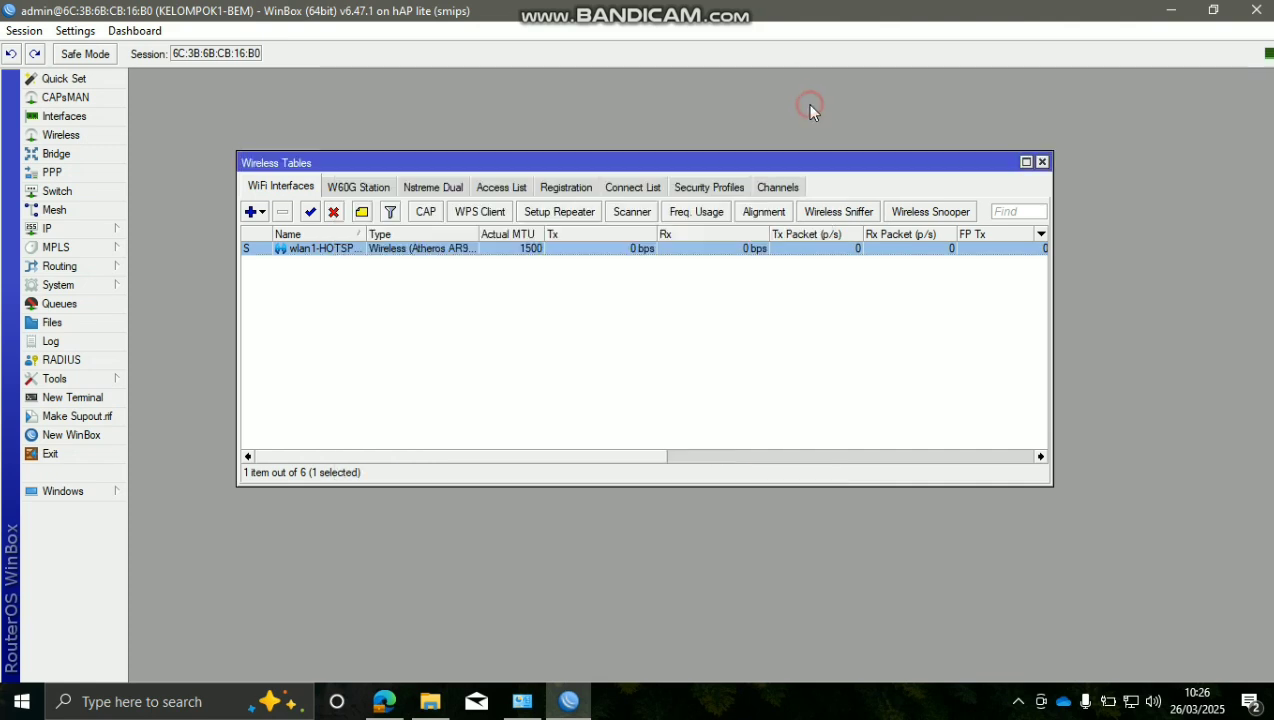
Close the wireless tables and bring up the IP > Hotspot window on its Servers list
click(1041, 162)
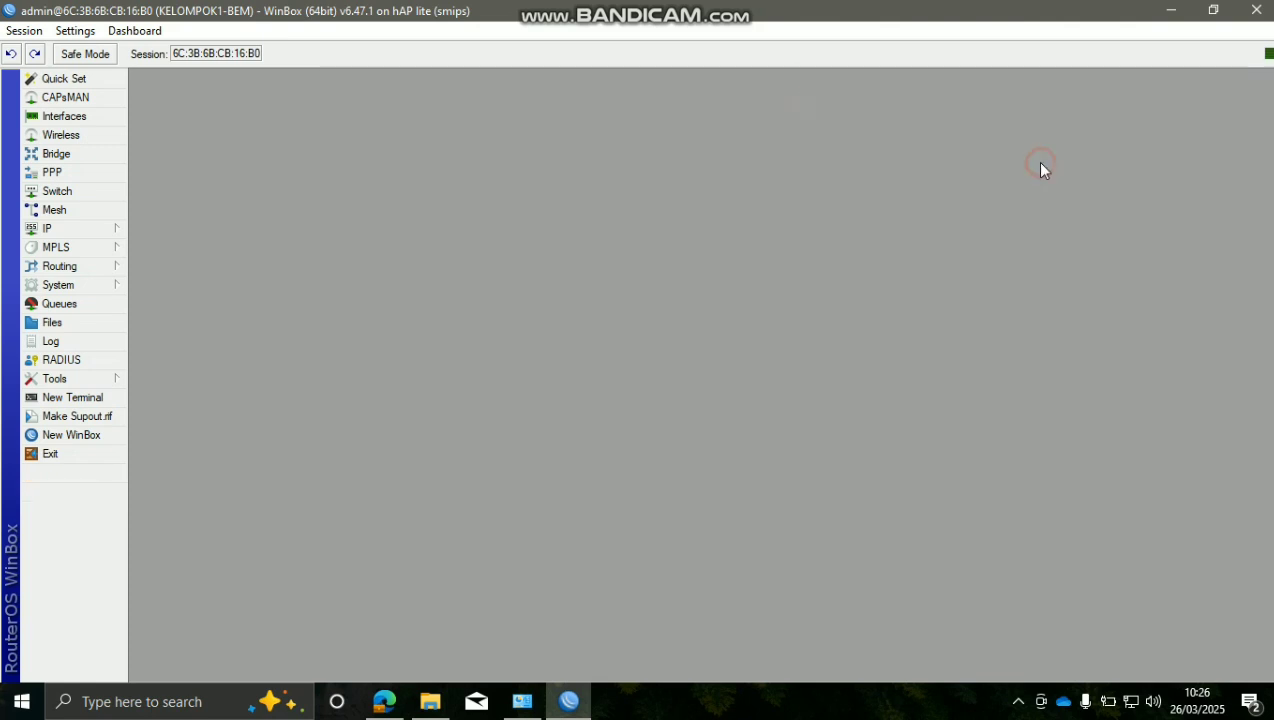
click(112, 229)
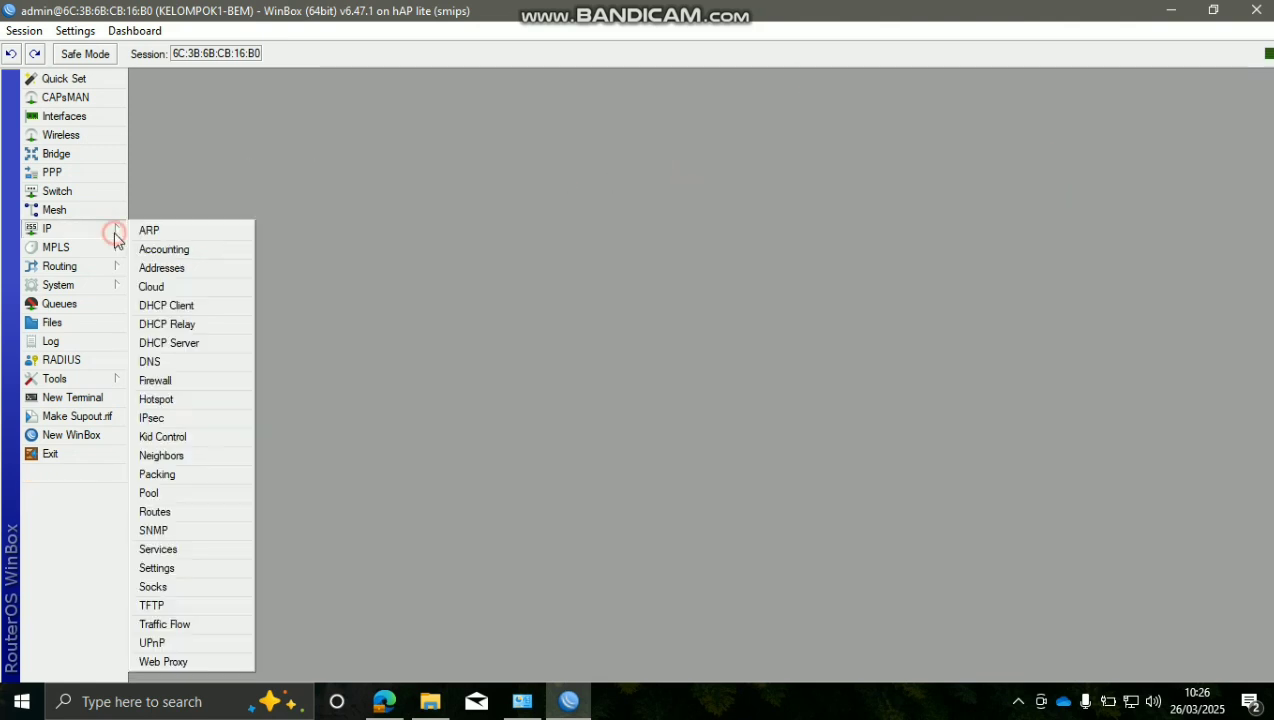
click(172, 400)
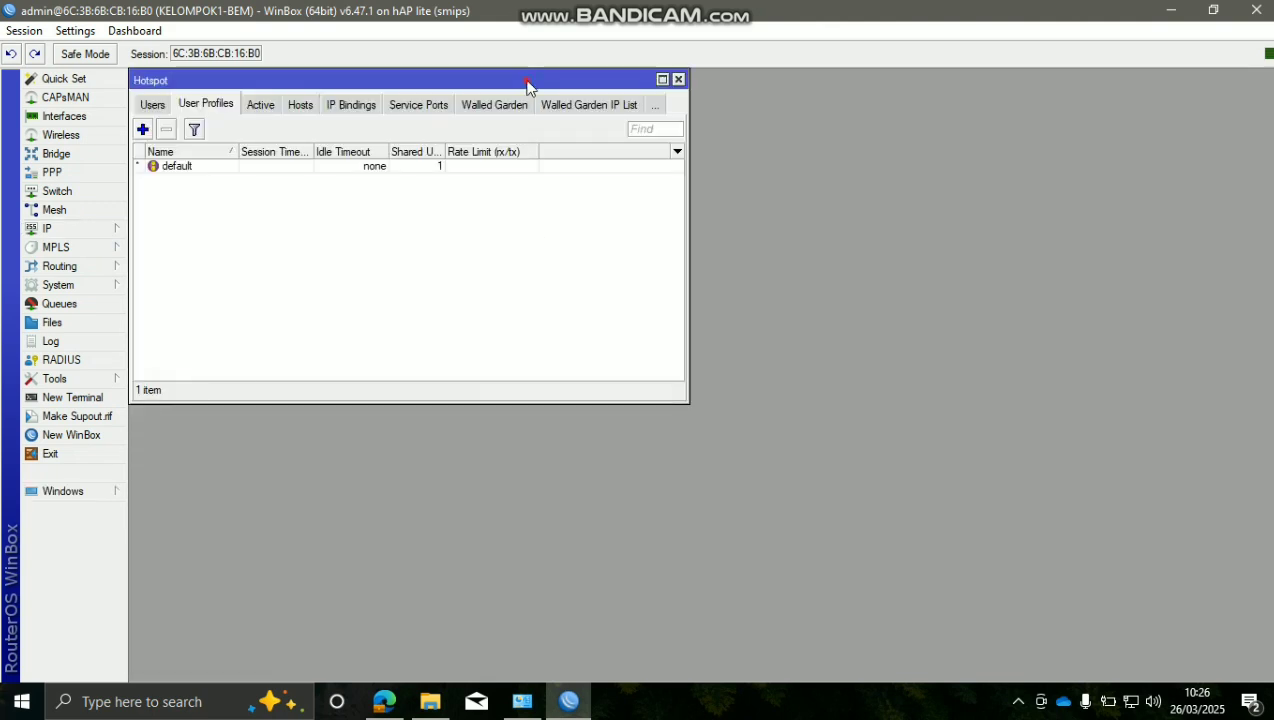
drag(527, 88, 745, 186)
click(366, 204)
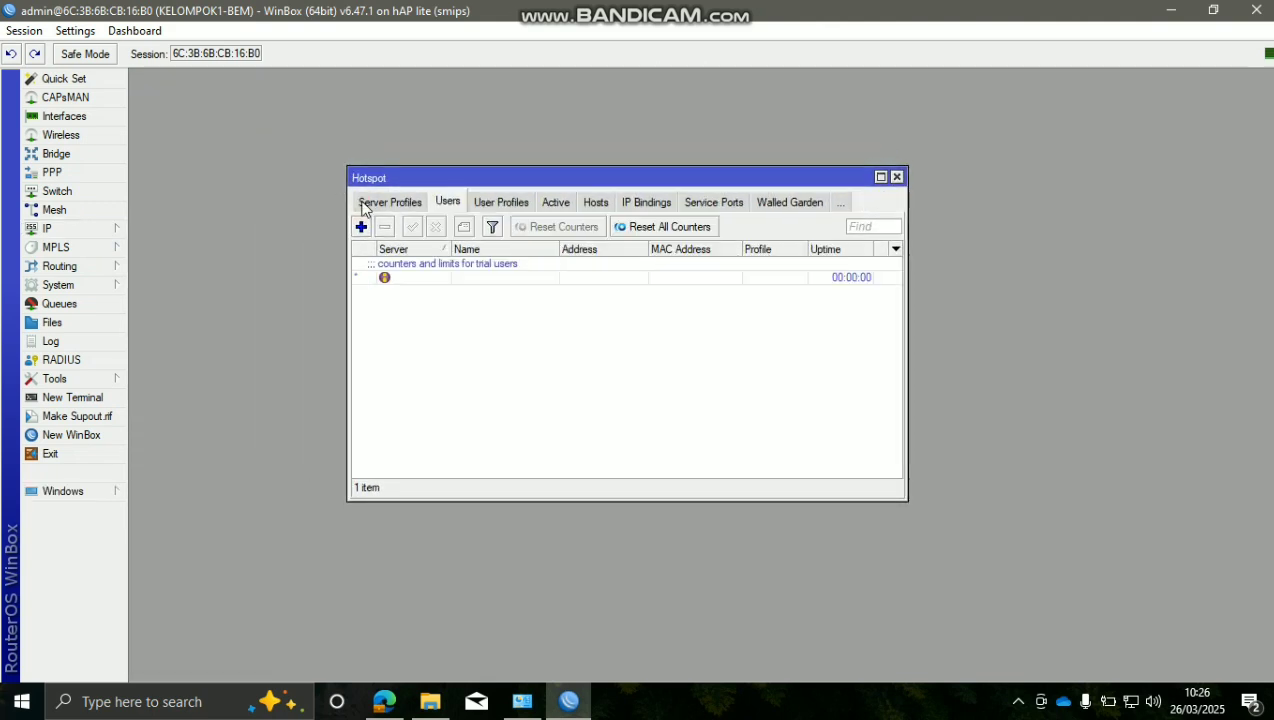
click(366, 204)
click(366, 205)
Launch Hotspot Setup, which offers wlan1-HOTSPOT as the hotspot interface
click(584, 310)
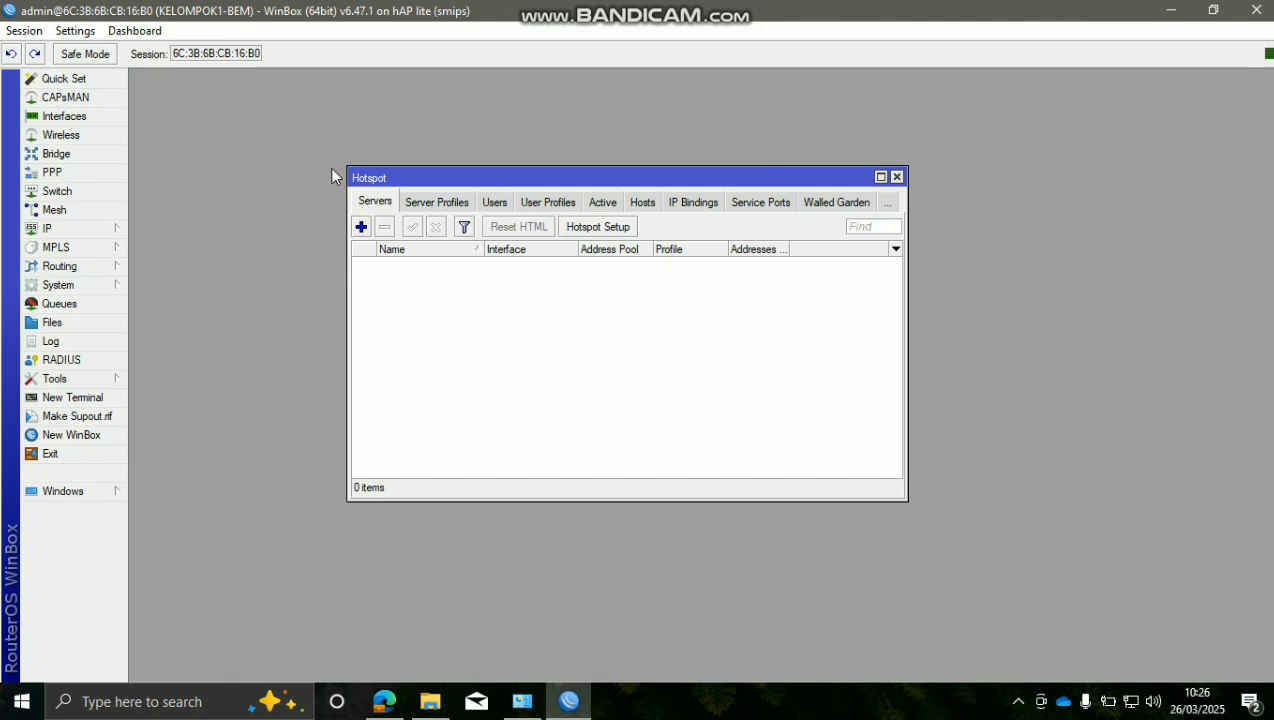
click(572, 228)
drag(586, 251, 593, 251)
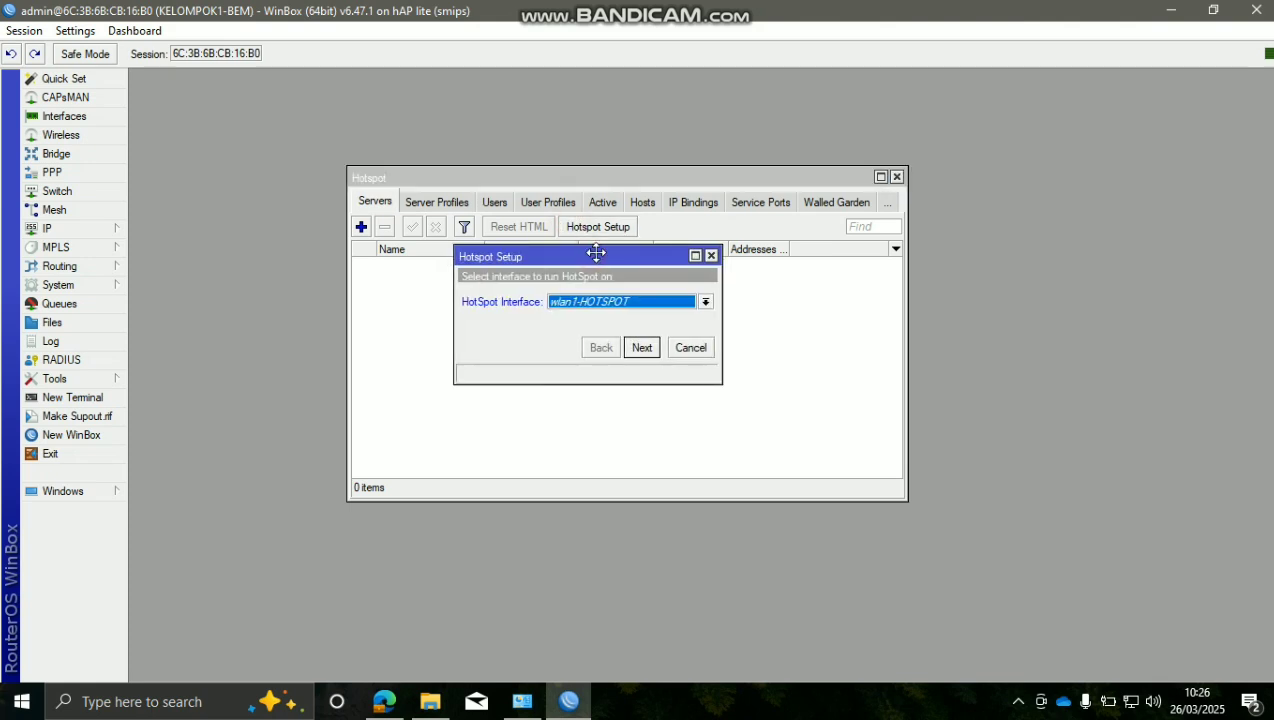
Choose bridge-KEL1 as the hotspot interface and keep local address 192.168.10.1/24
click(612, 303)
click(655, 348)
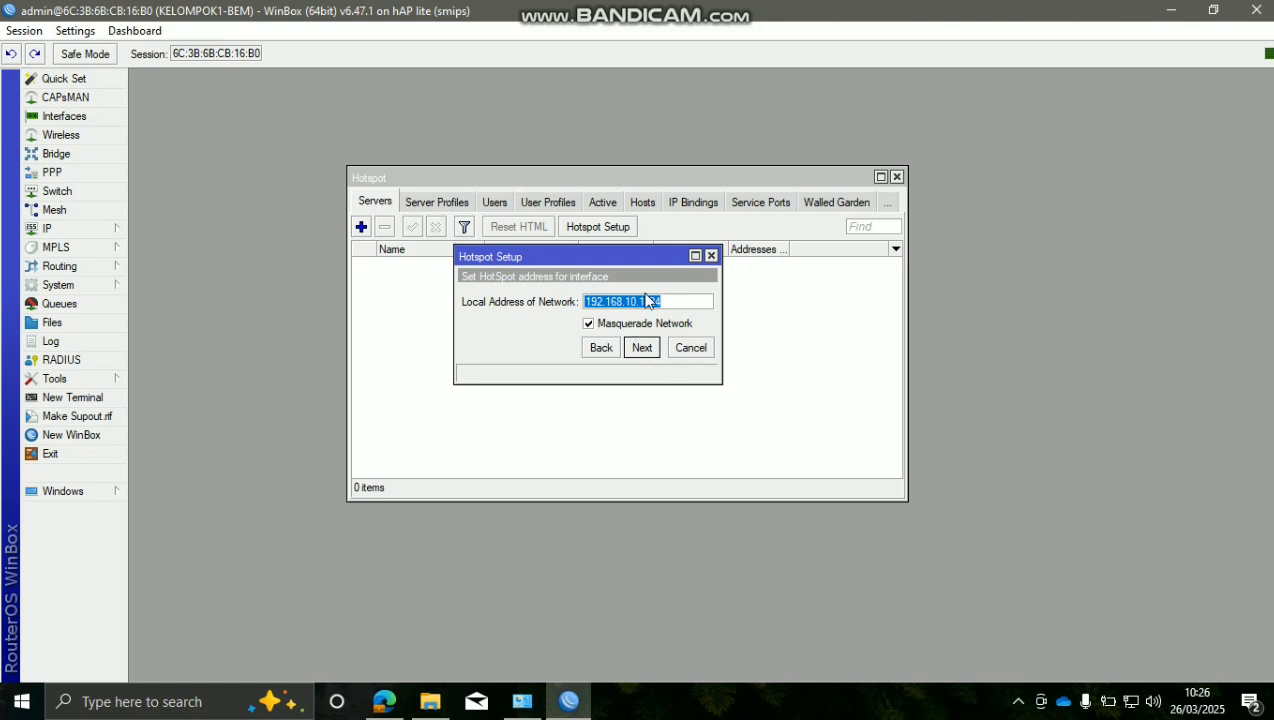
drag(666, 301, 568, 291)
click(681, 299)
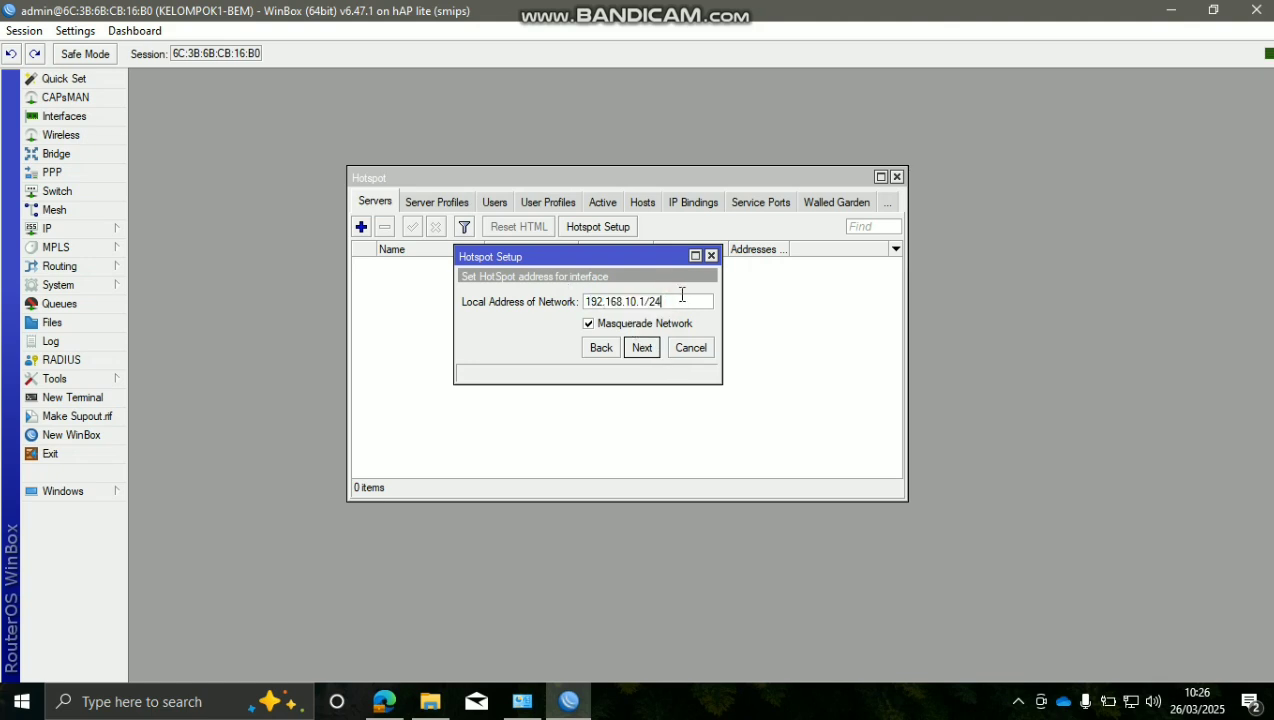
drag(681, 299, 571, 287)
click(698, 304)
click(650, 349)
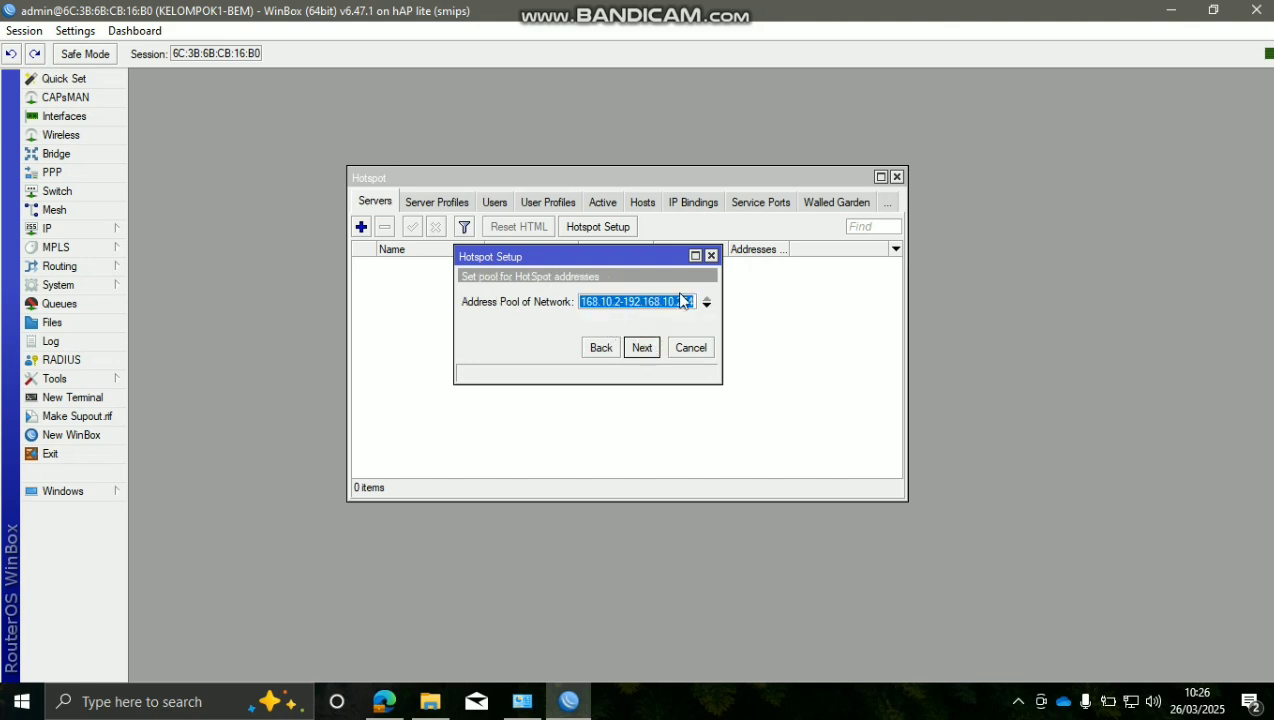
Keep the suggested address pool, choose no SSL certificate, and leave SMTP at 0.0.0.0
mouse_move(722, 302)
mouse_down()
mouse_move(791, 305)
mouse_move(560, 288)
mouse_move(723, 310)
mouse_up()
click(743, 302)
click(726, 302)
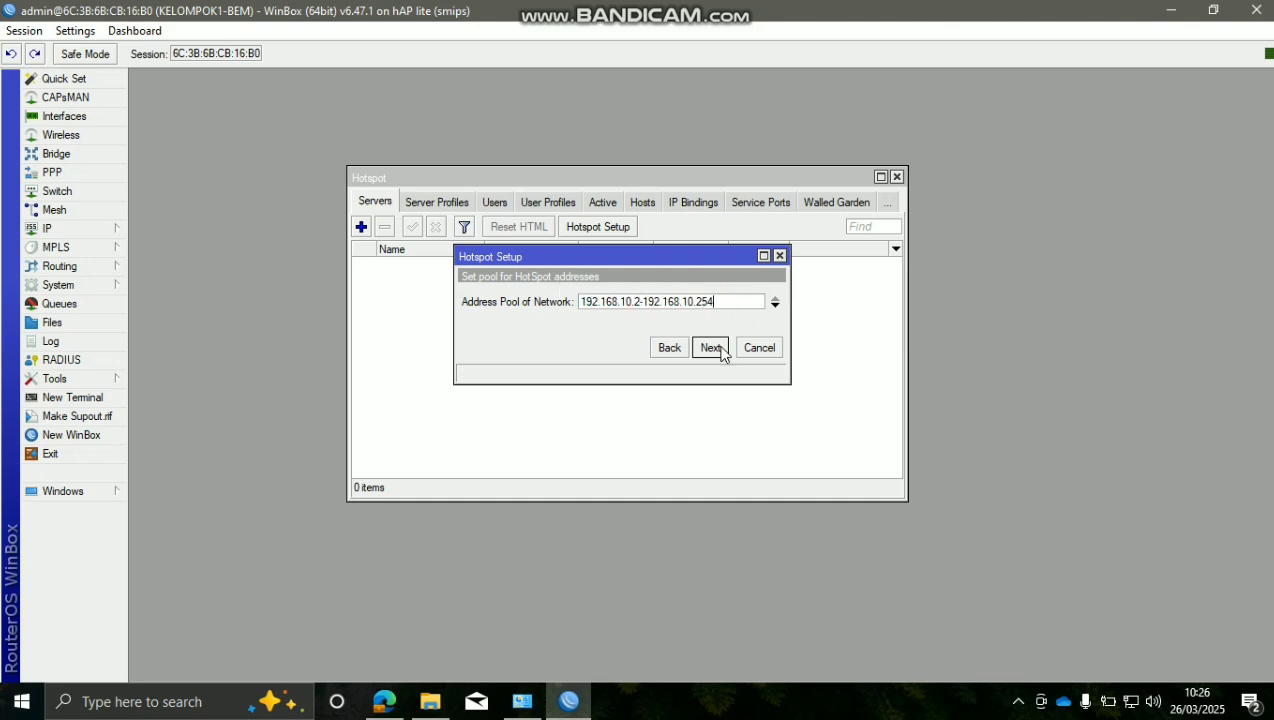
click(712, 348)
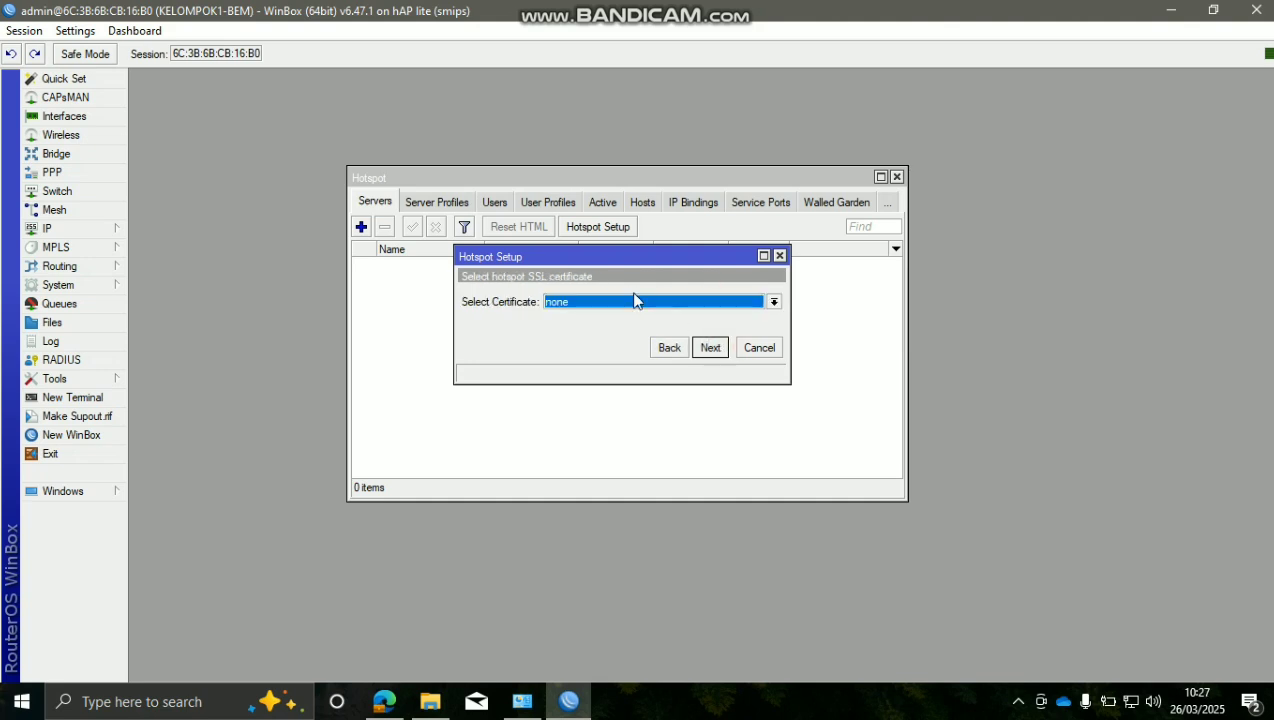
click(658, 300)
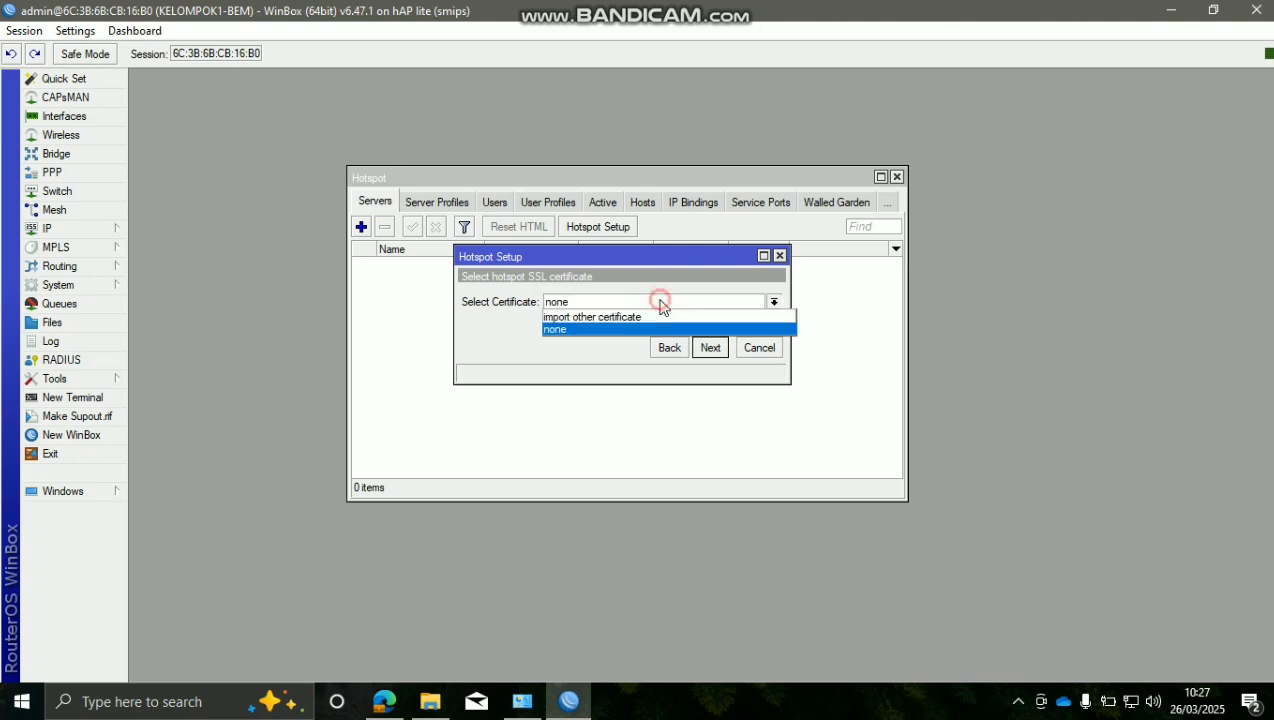
click(668, 330)
click(710, 350)
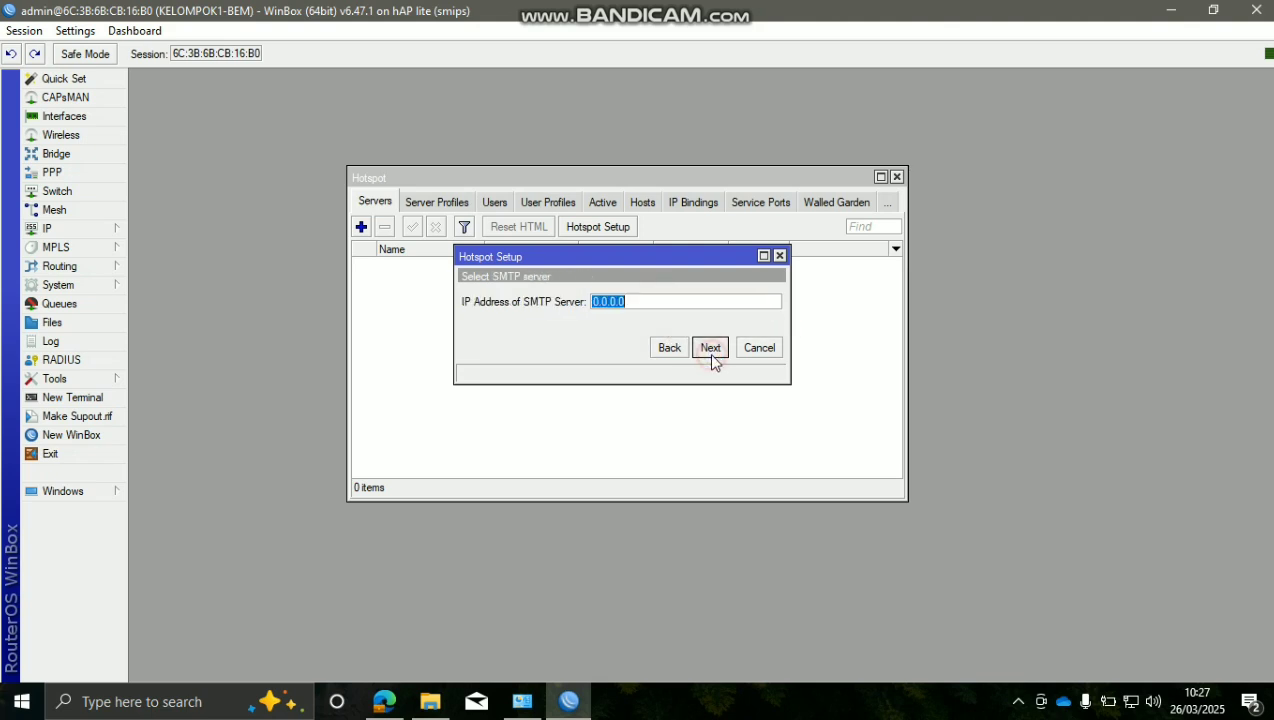
click(626, 302)
click(708, 350)
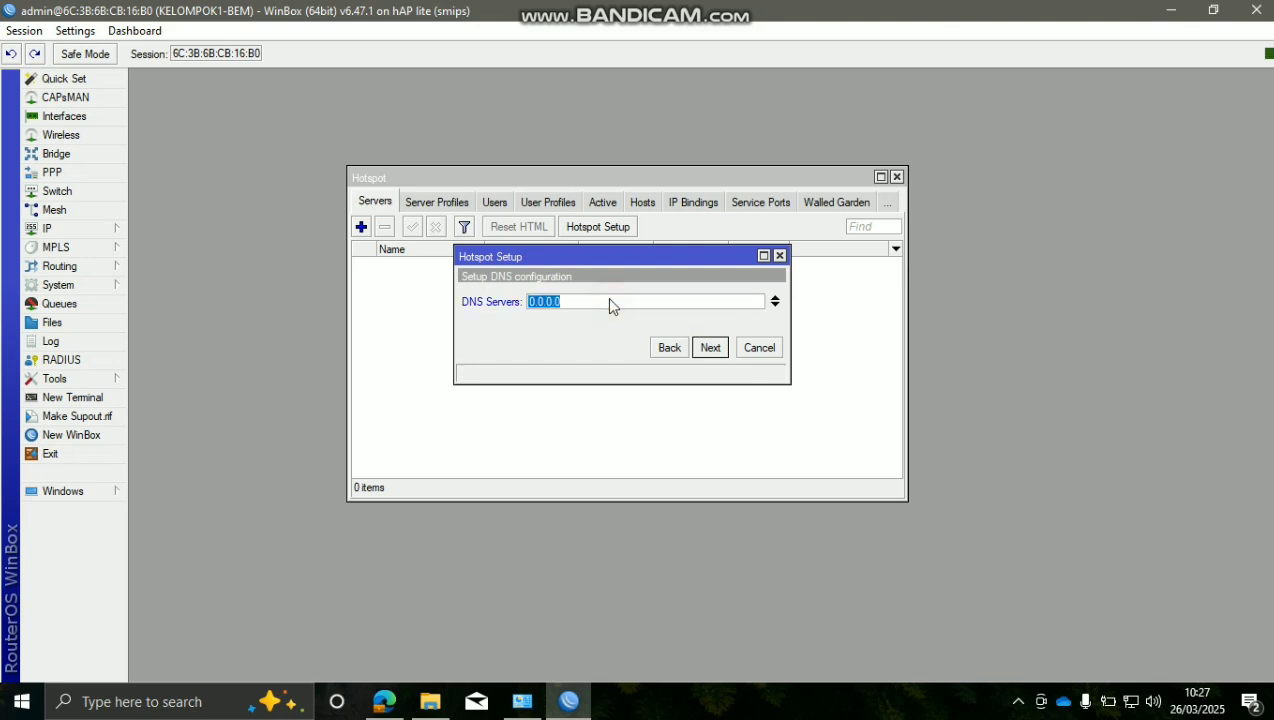
Enter 8.8.8.8 as the hotspot DNS server
text(192.)
click(106, 232)
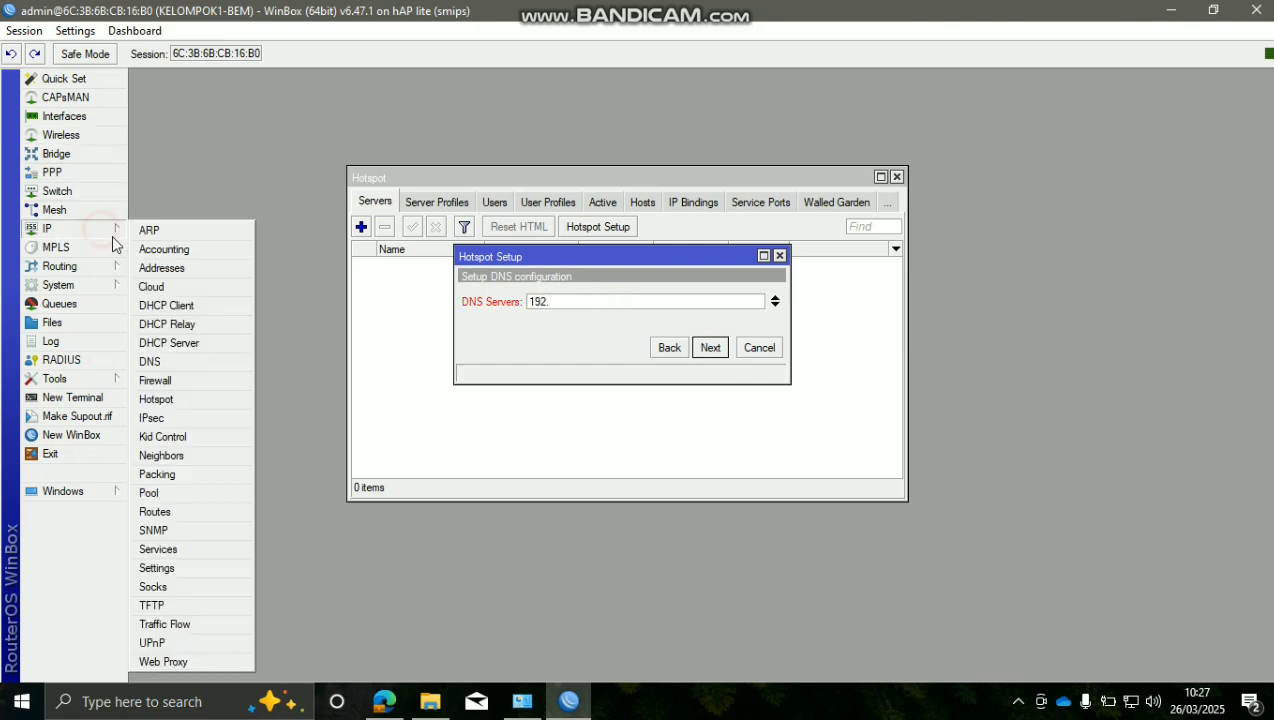
click(714, 301)
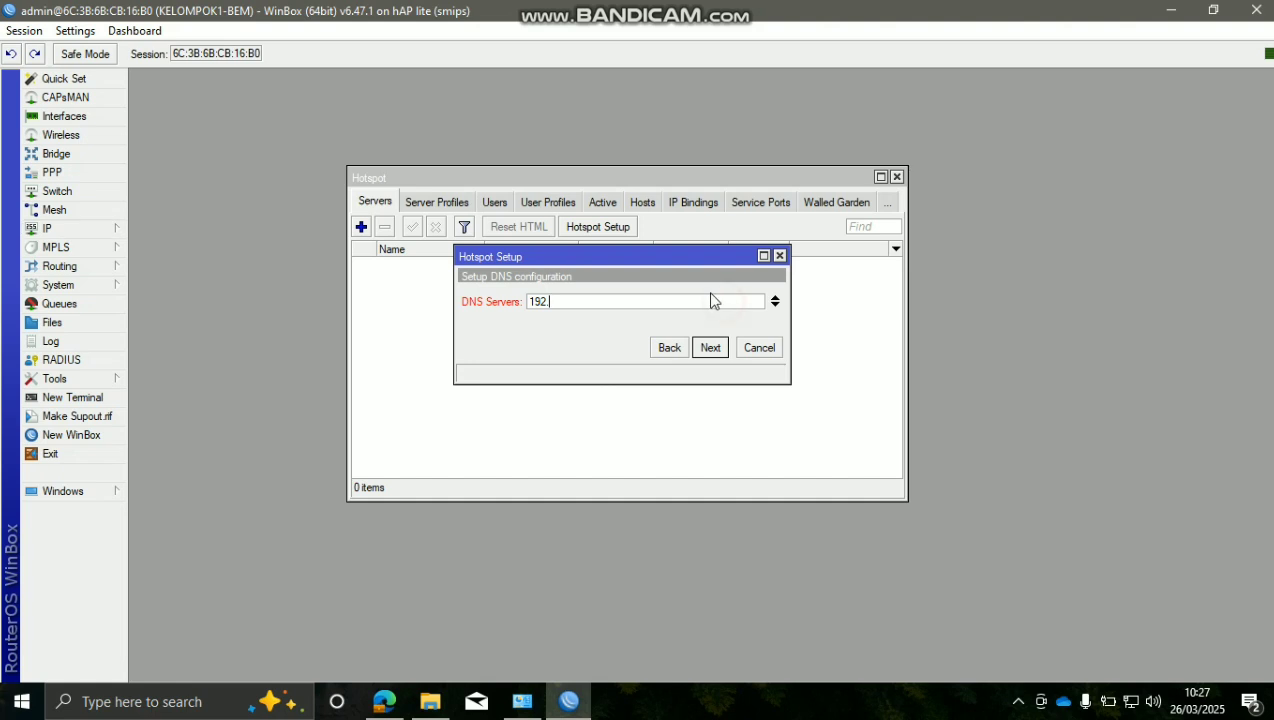
drag(682, 299, 495, 309)
text(8.8.8.8)
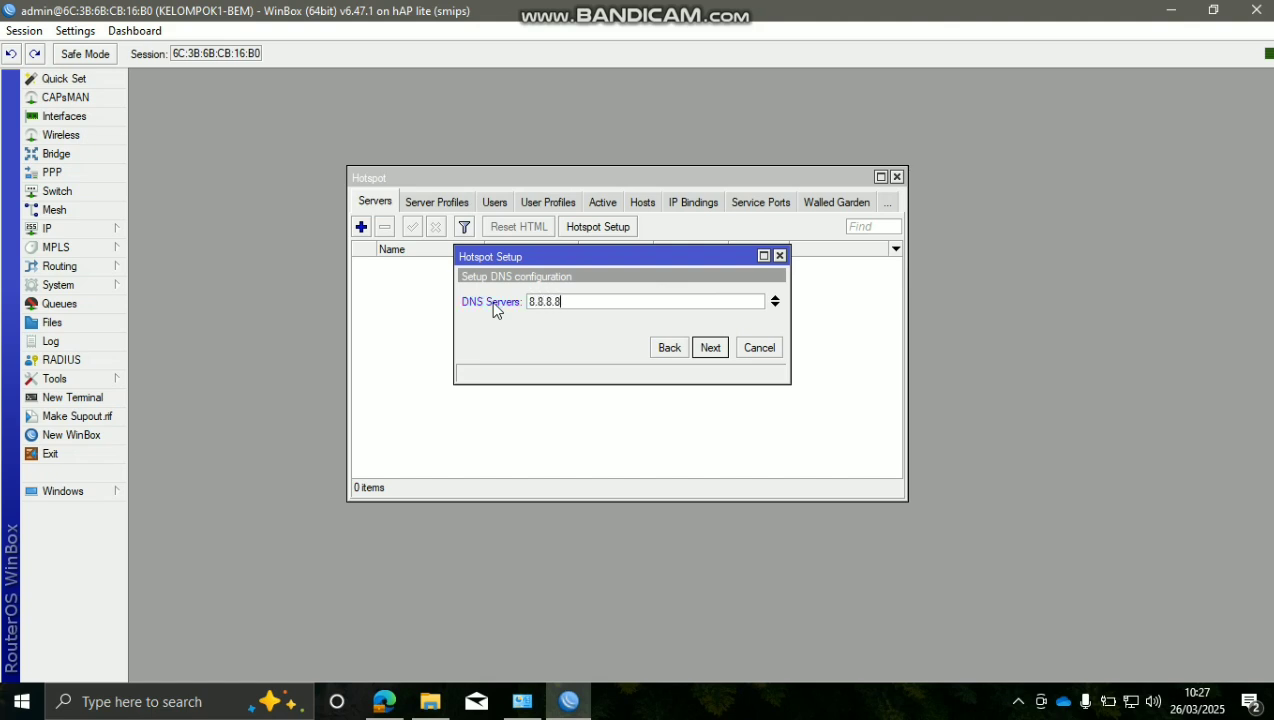
Type kelompok1bem.co.id into the wizard's DNS Name field
click(716, 352)
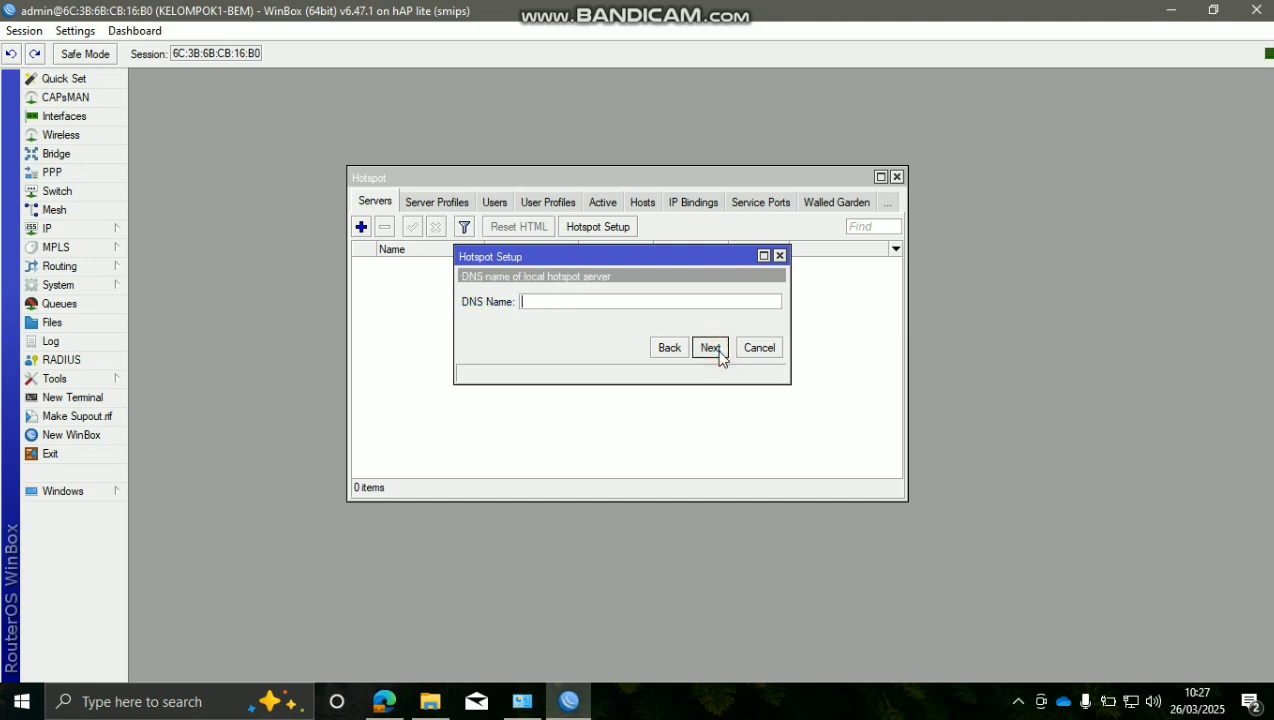
click(686, 301)
click(686, 302)
text(kelompok1bem.co)
drag(614, 300, 442, 352)
mouse_move(621, 301)
mouse_down()
mouse_move(634, 299)
mouse_move(520, 322)
mouse_move(640, 304)
mouse_up()
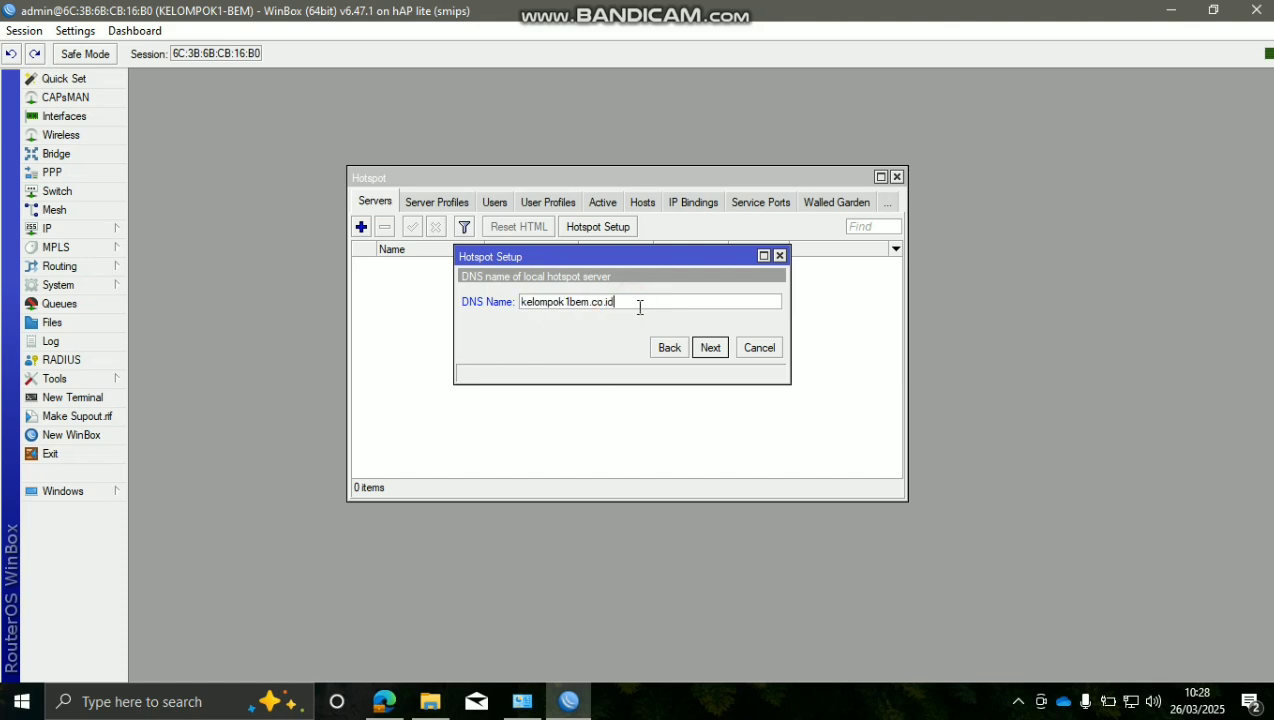
Keep local user admin, give it a password, and finish to create hotspot1 on bridge-KEL1
click(712, 347)
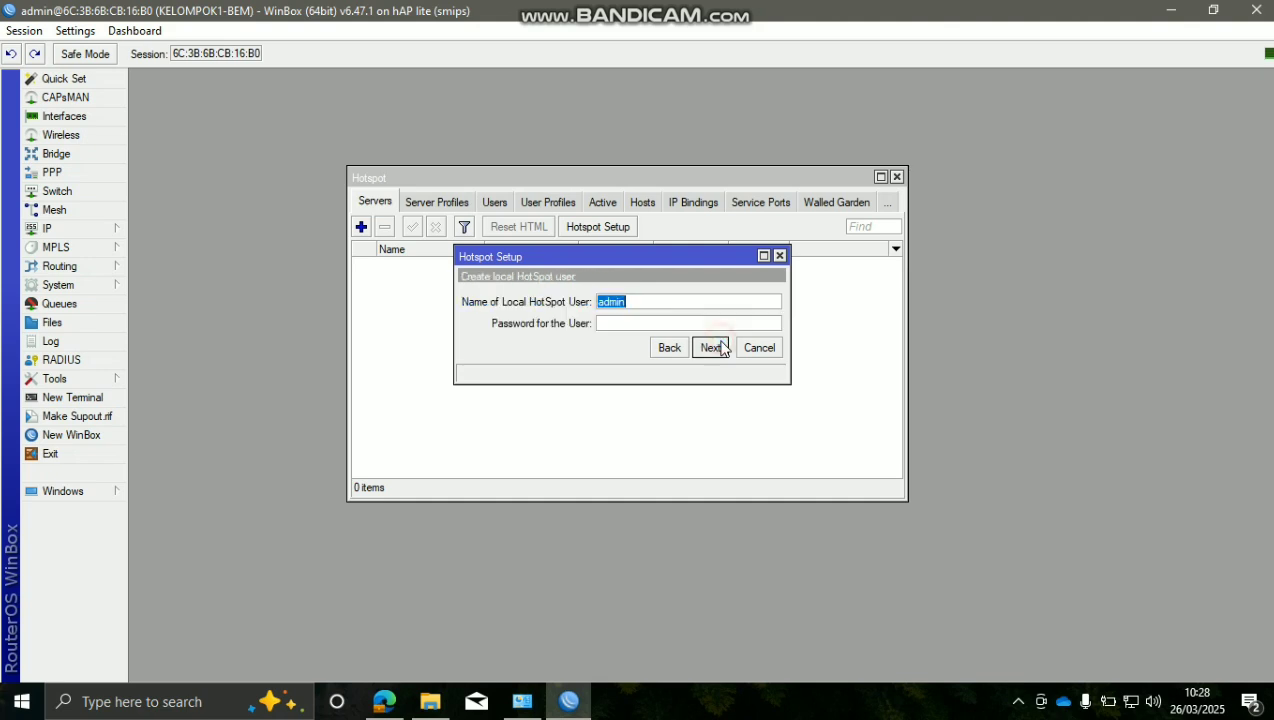
click(669, 302)
drag(666, 302, 597, 303)
click(632, 320)
text(123456)
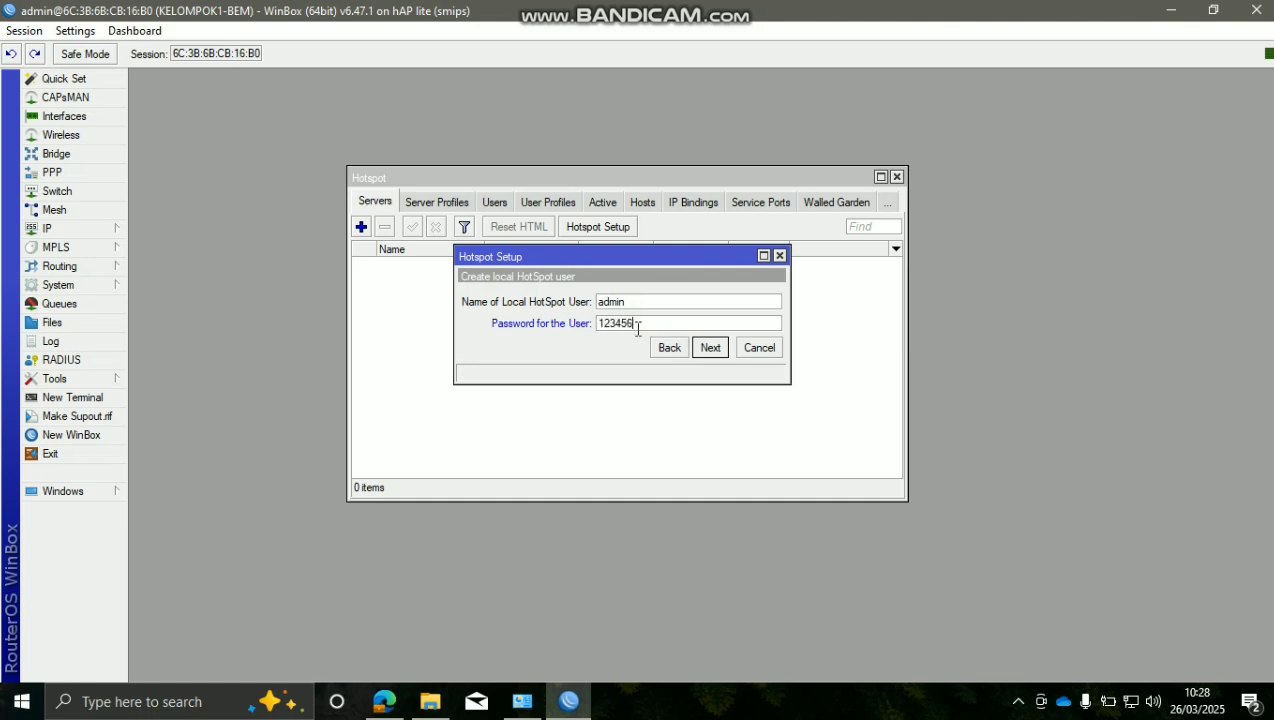
text(7)
click(712, 348)
click(714, 367)
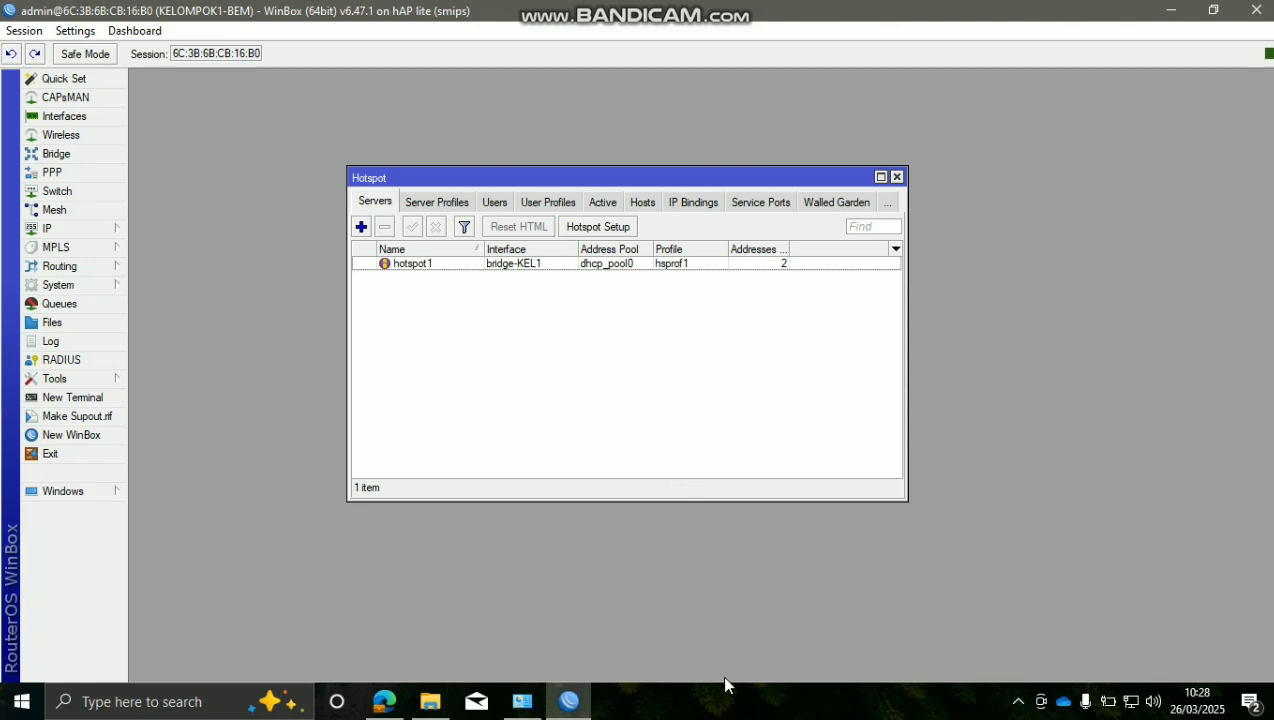
click(846, 700)
Raise Shared Users from 1 to 10 in the default hotspot user profile and save it
click(552, 205)
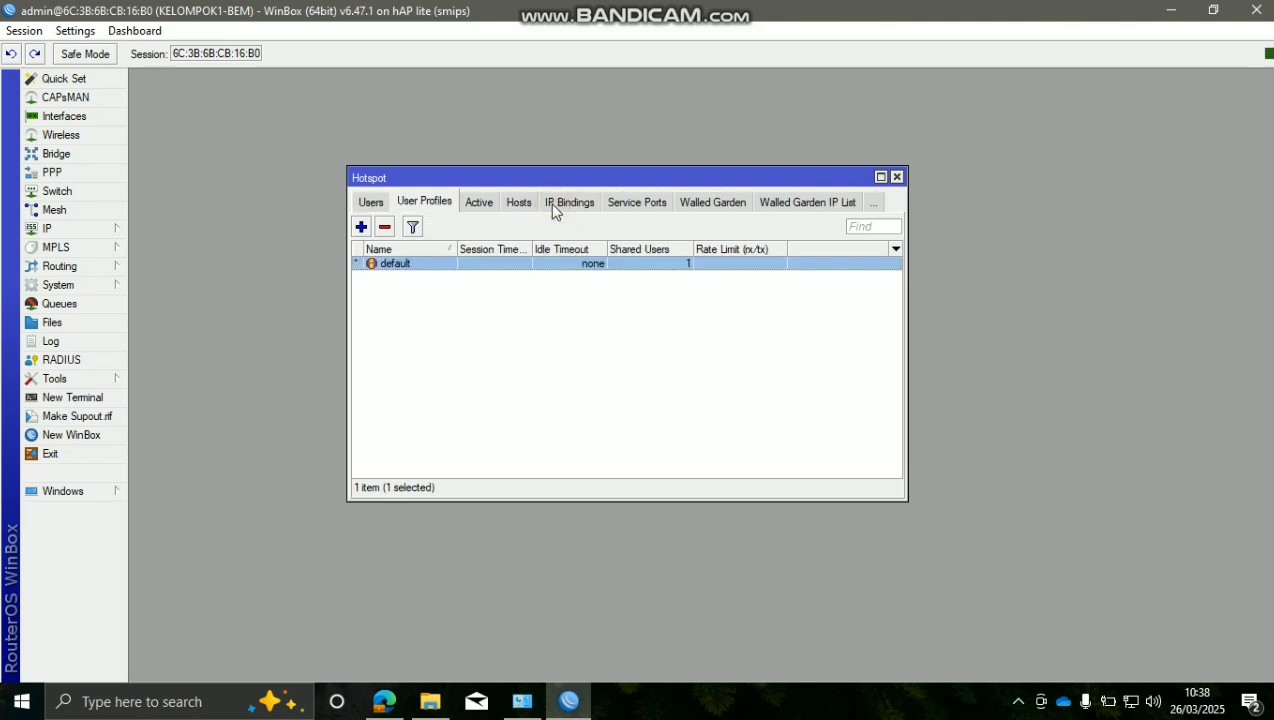
click(533, 402)
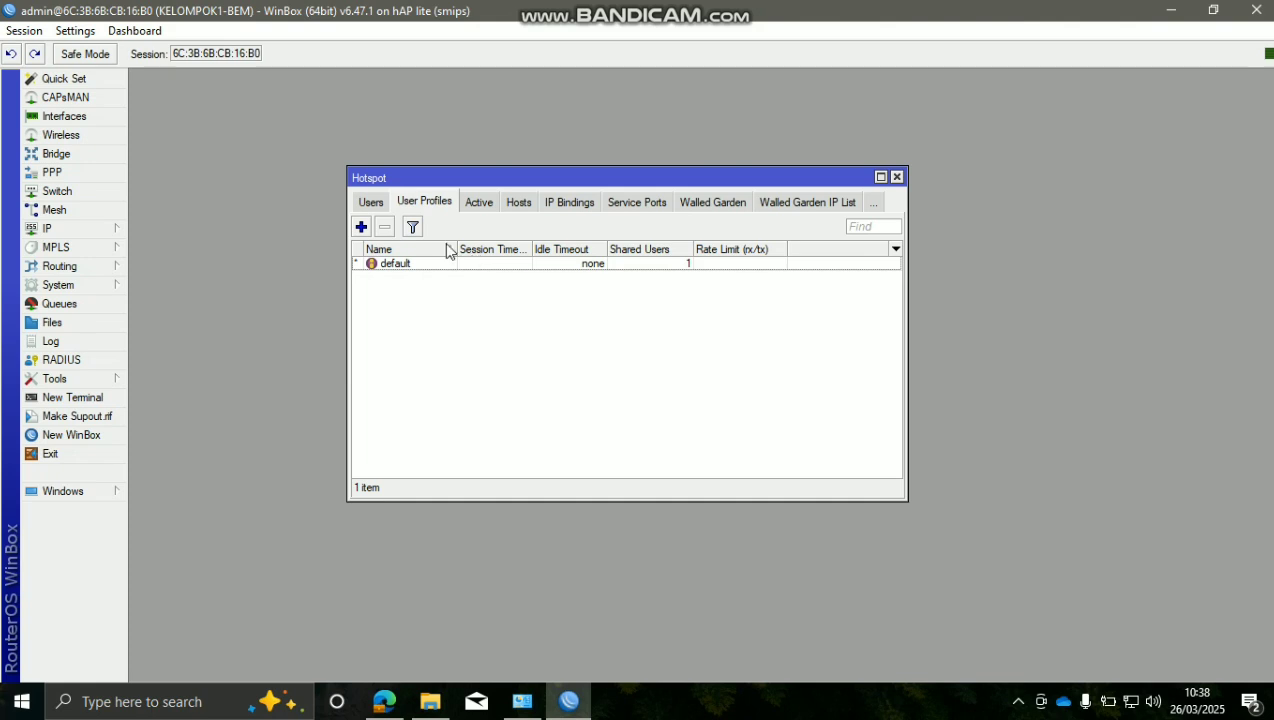
click(369, 201)
click(372, 202)
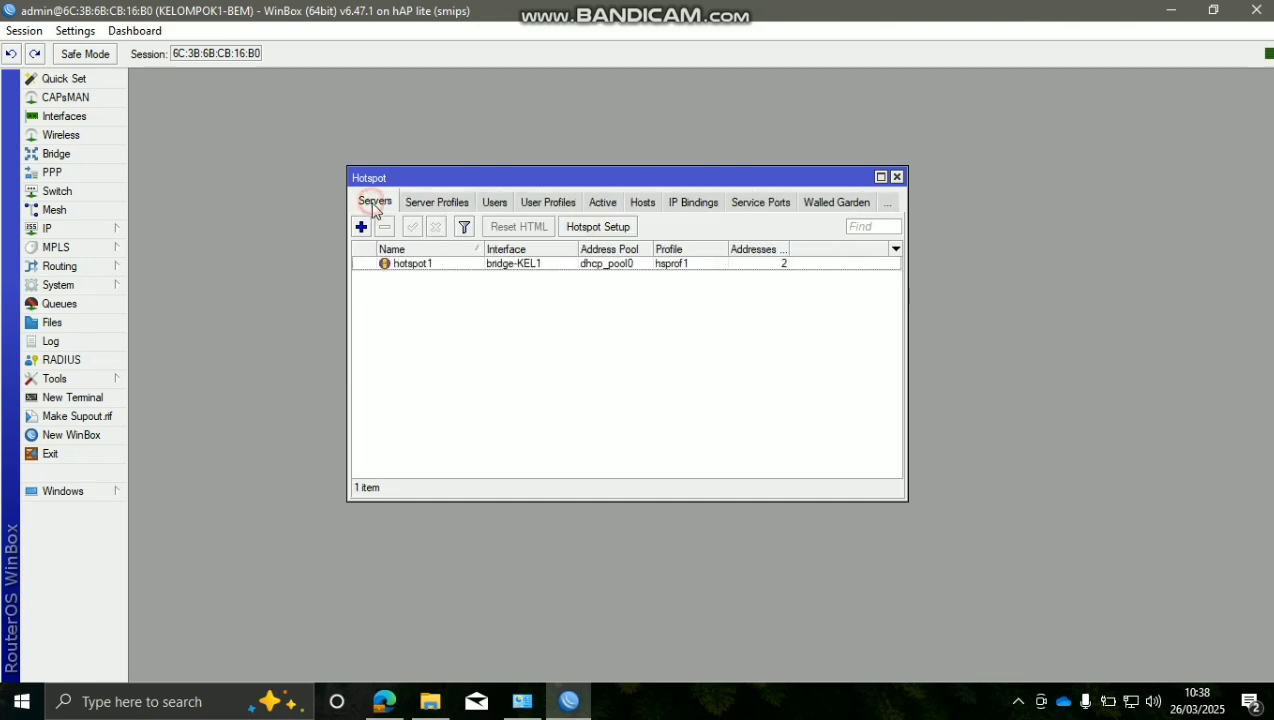
click(428, 266)
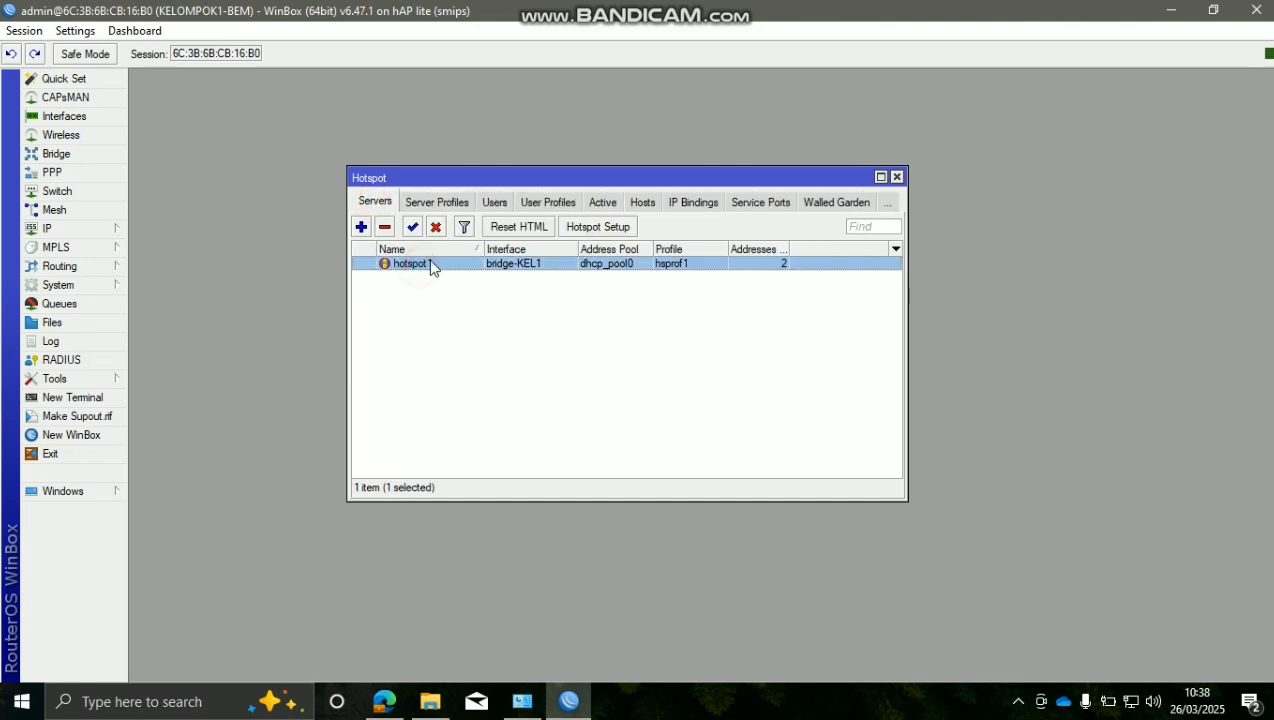
click(549, 203)
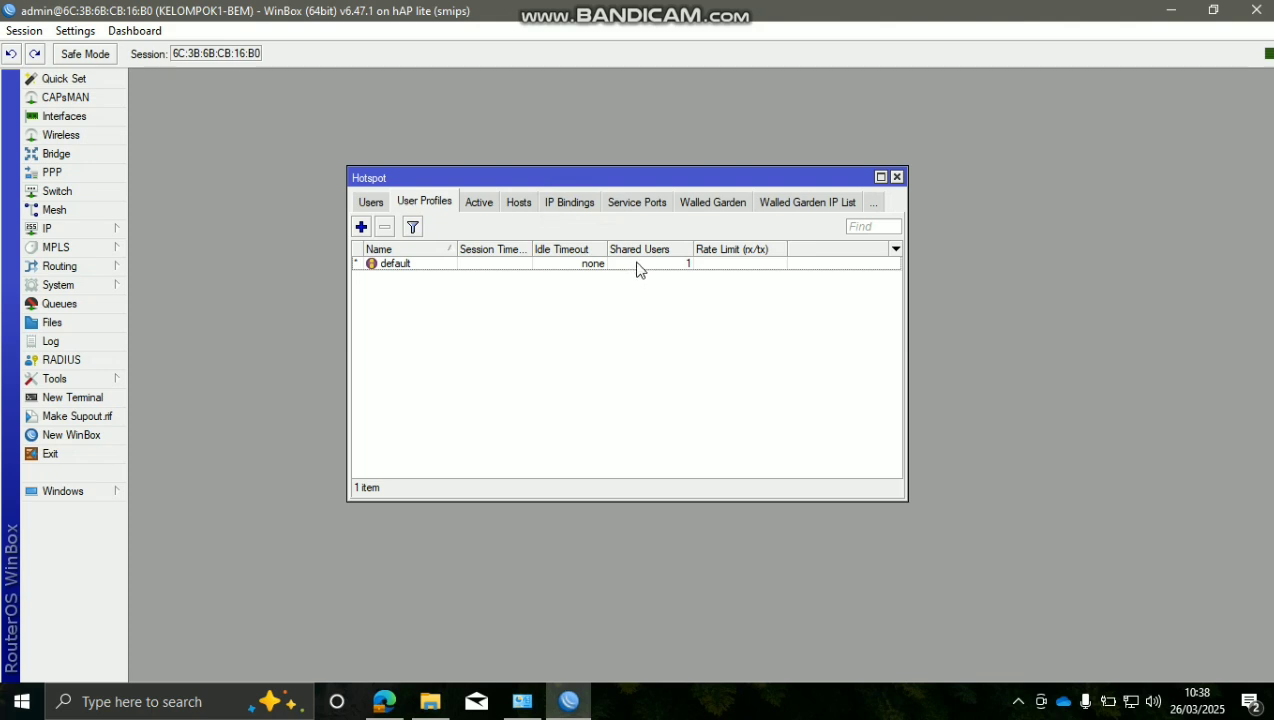
double_click(485, 267)
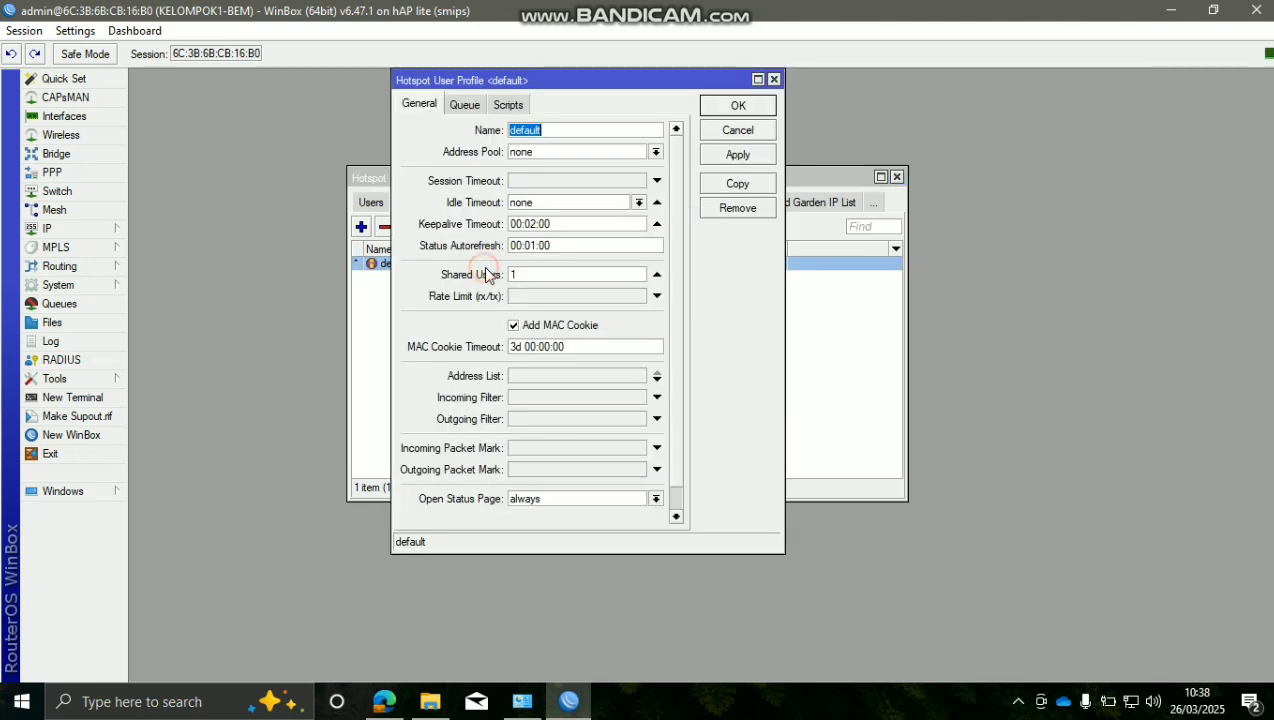
click(596, 269)
click(740, 156)
click(758, 110)
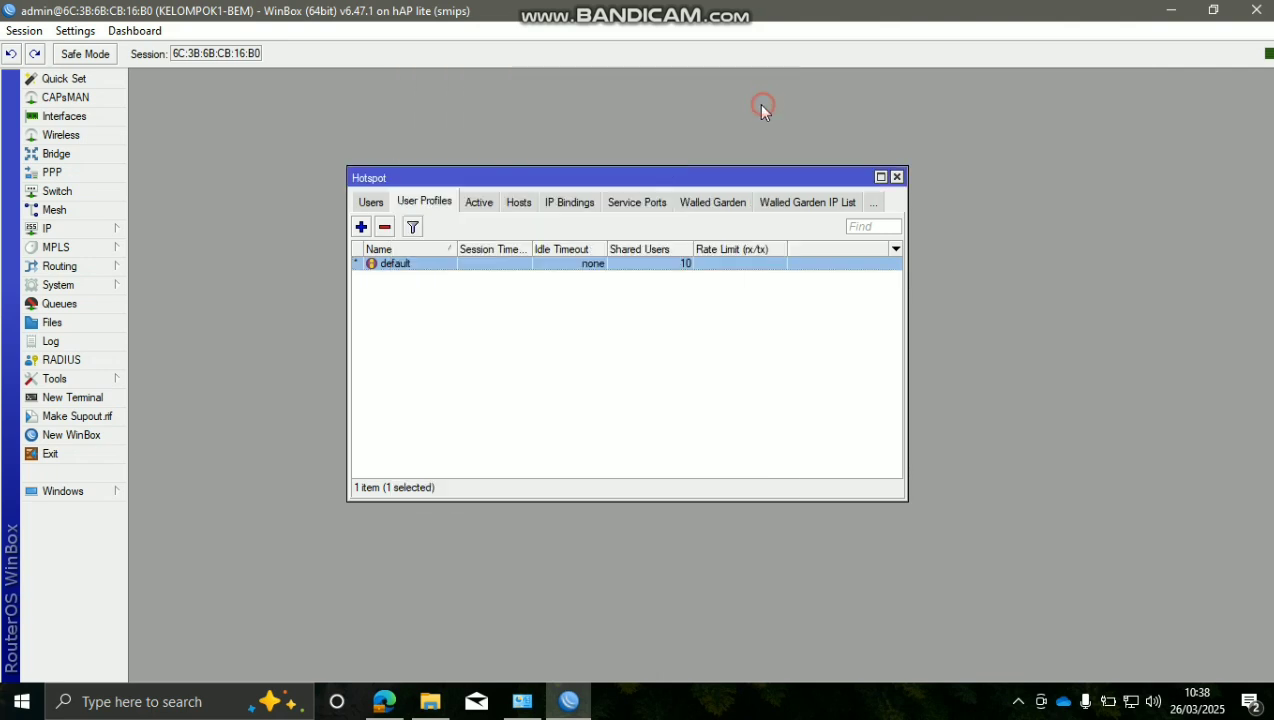
click(617, 404)
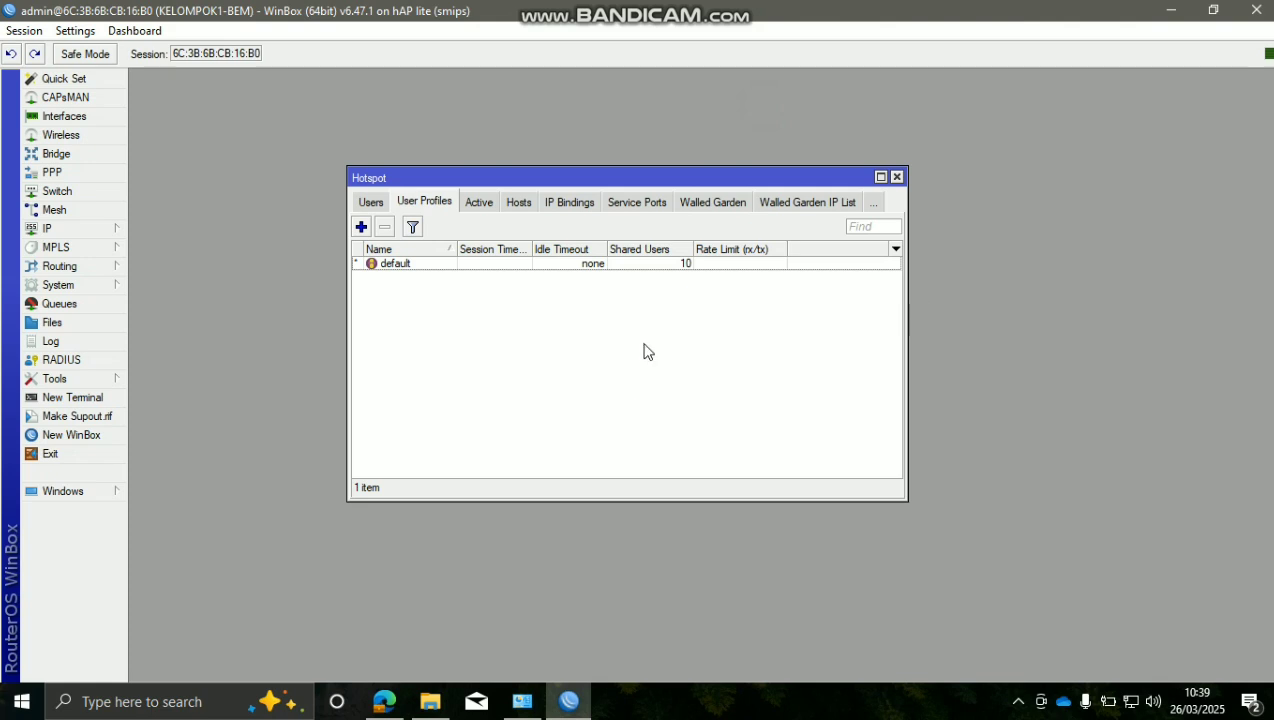
Disable the laptop's wired Ethernet connection in Network Connections
click(813, 717)
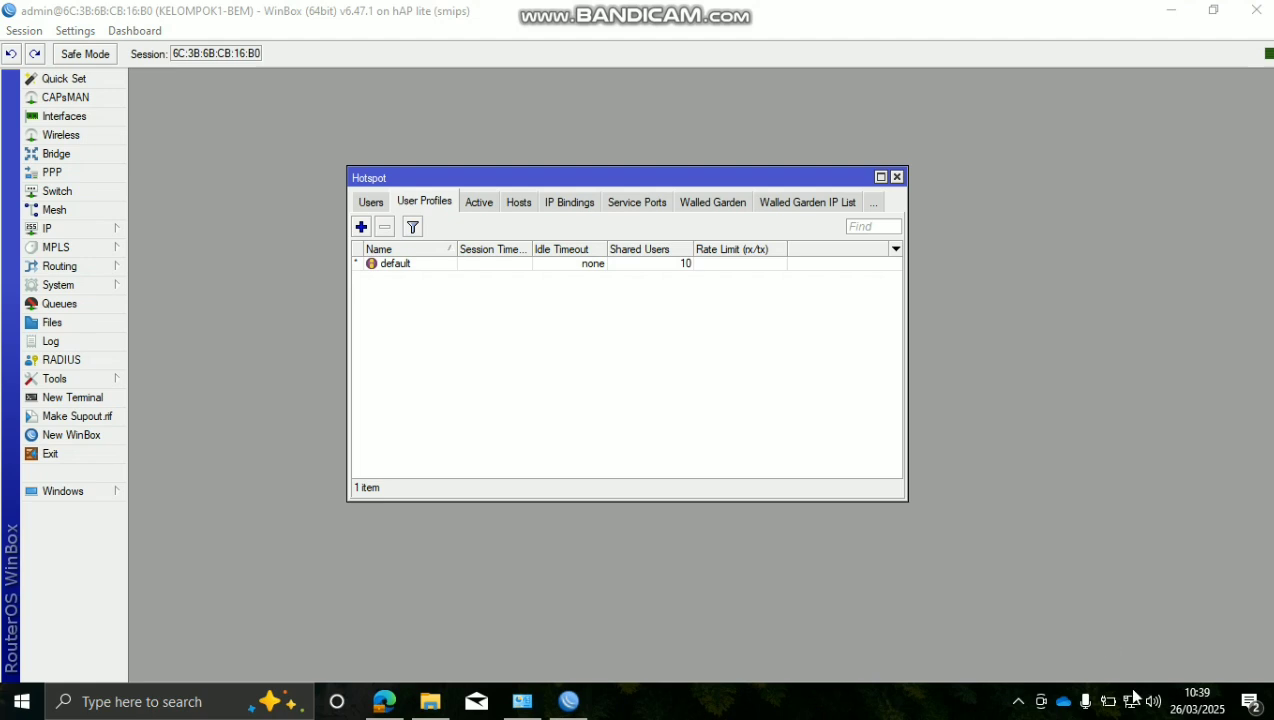
click(521, 701)
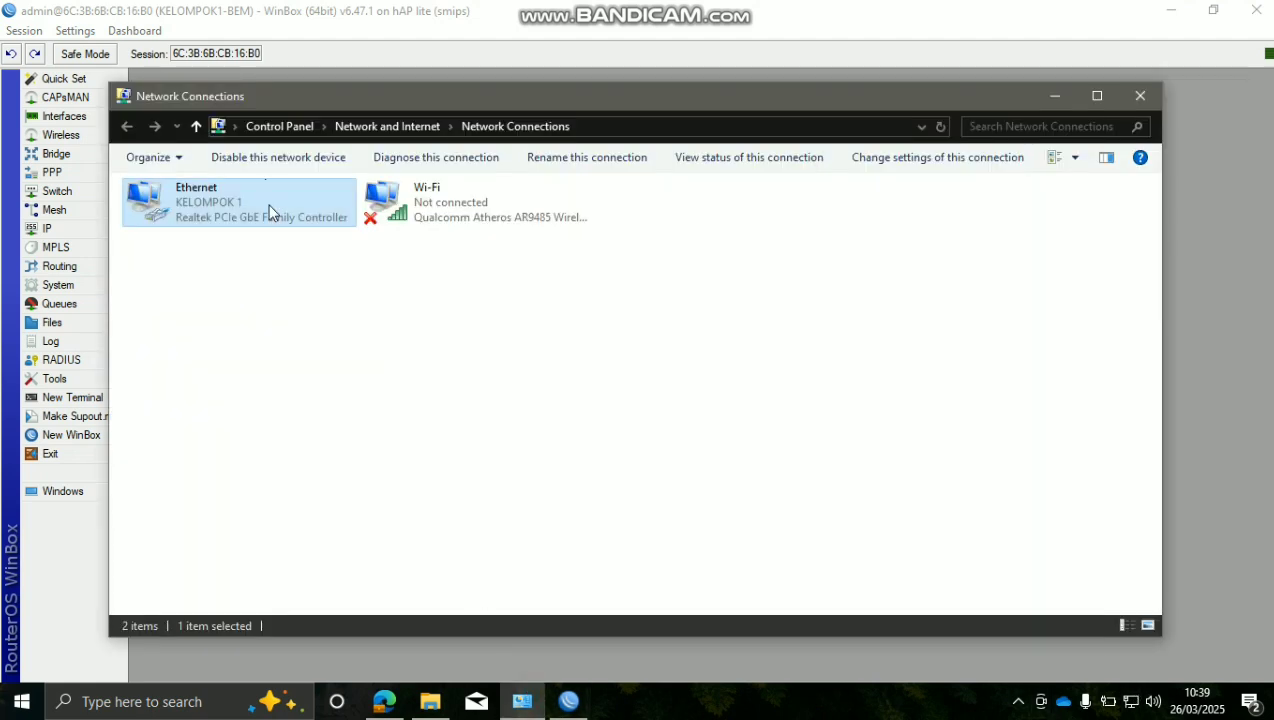
right_click(278, 218)
click(295, 217)
click(1054, 96)
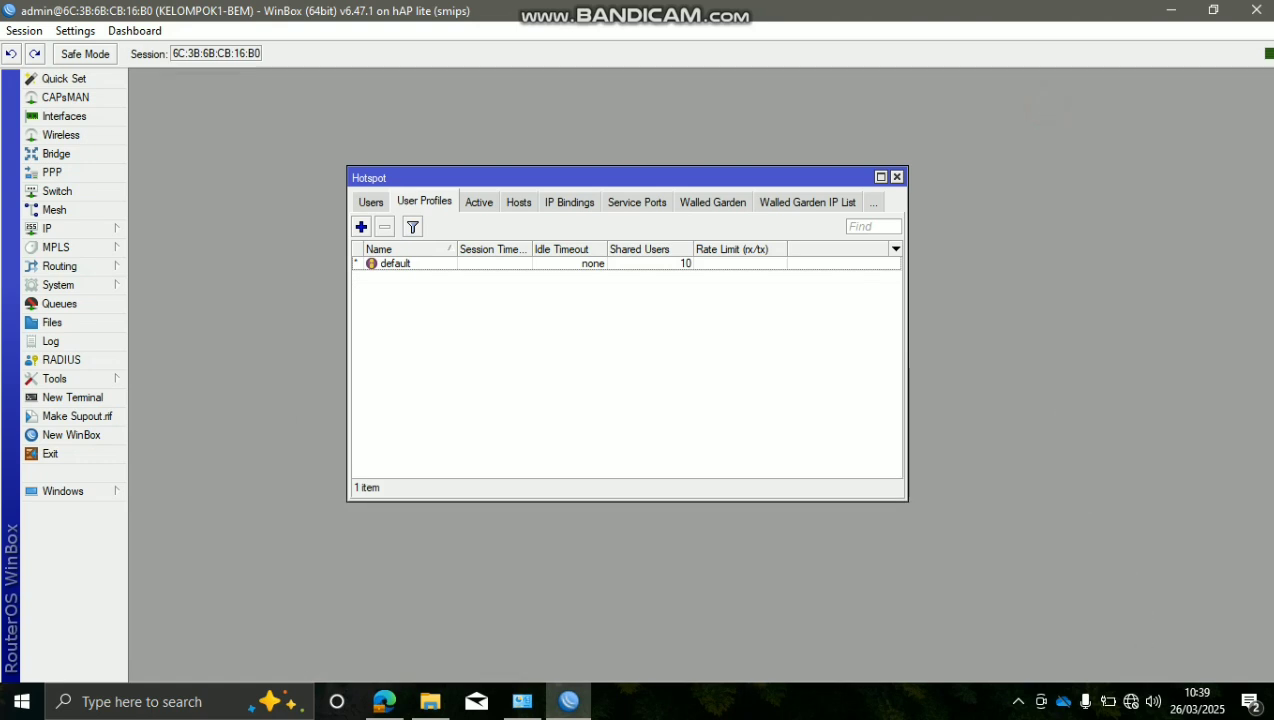
Join the open KELOMPOK 1 Wi-Fi and bring up the hotspot login page in Edge
click(1133, 702)
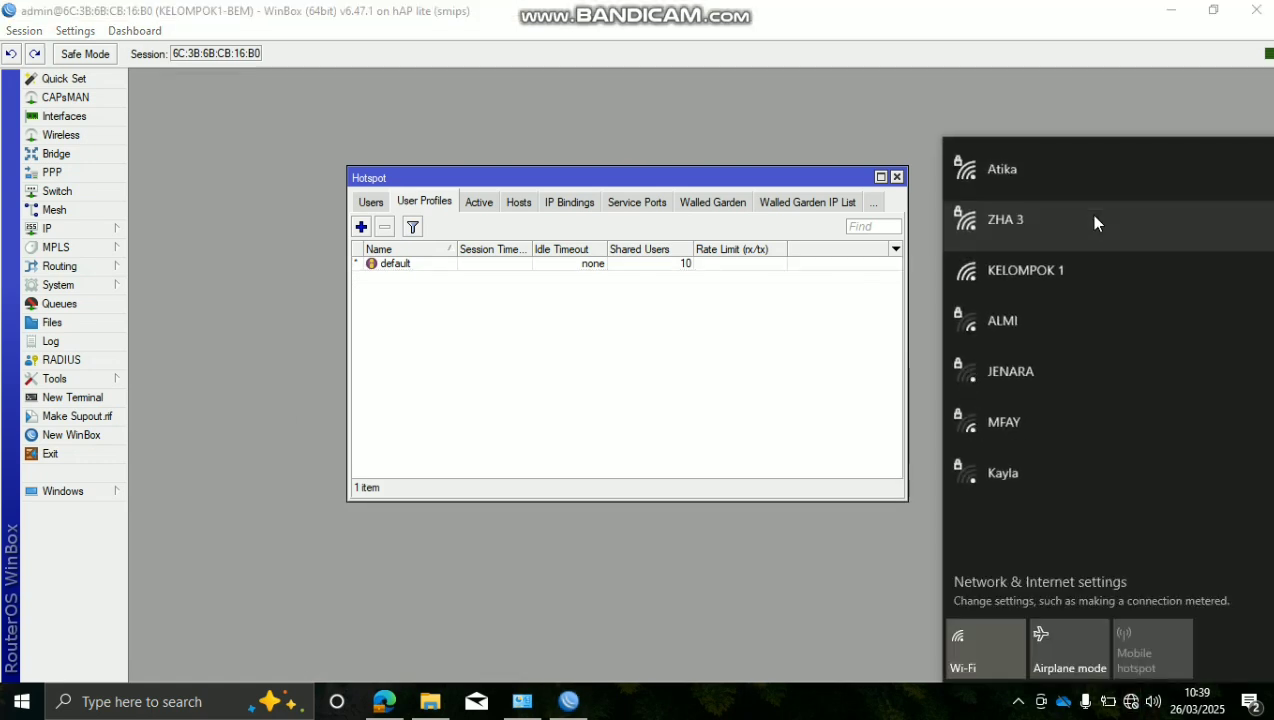
click(1105, 184)
click(1215, 257)
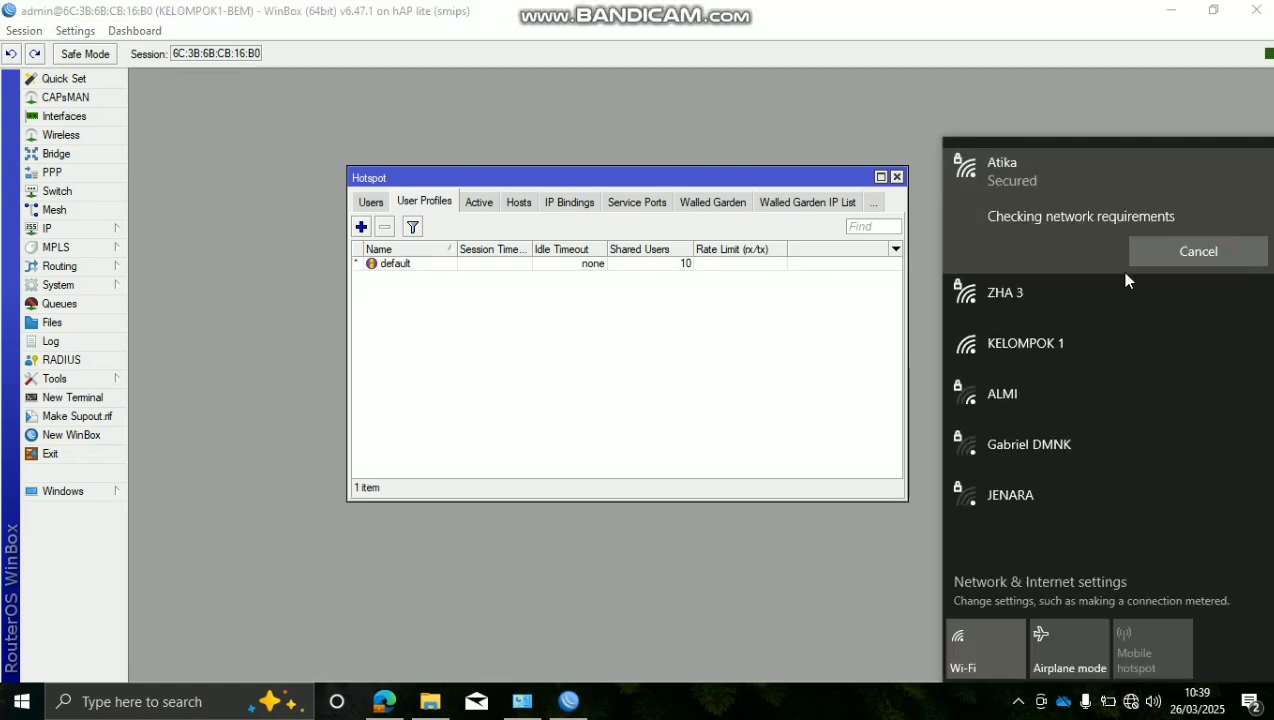
click(1092, 348)
click(1182, 398)
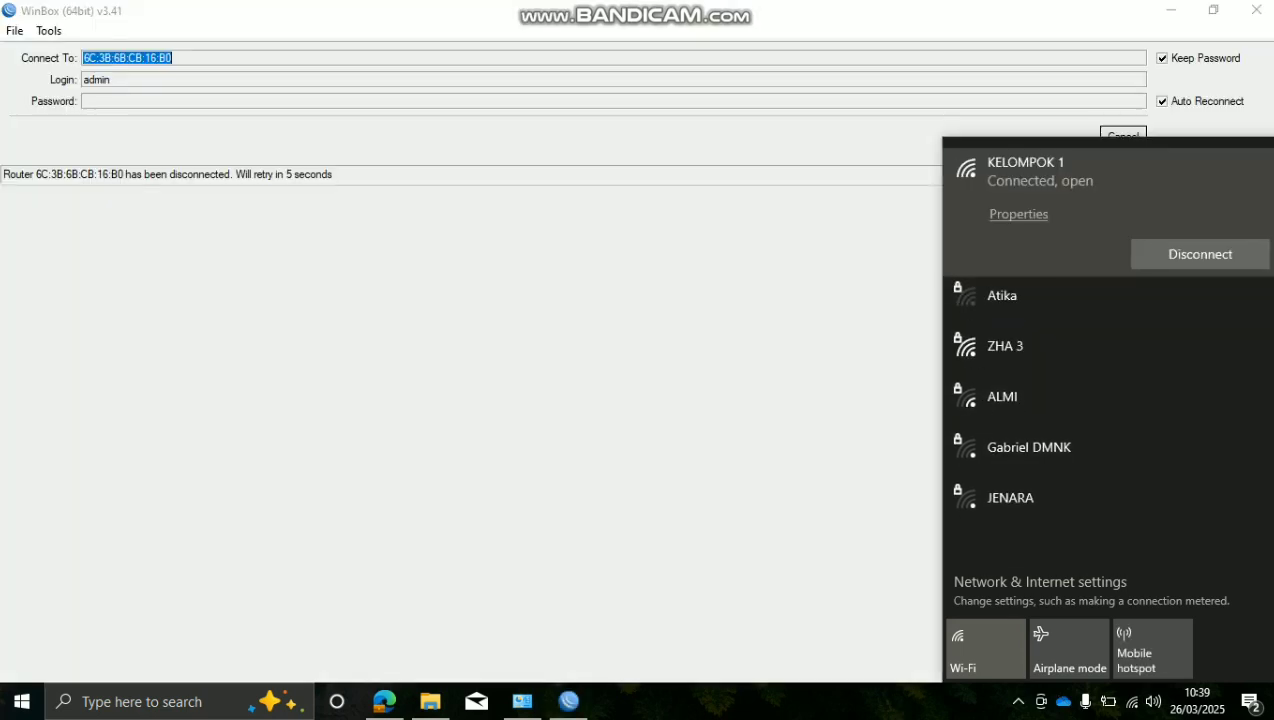
click(401, 709)
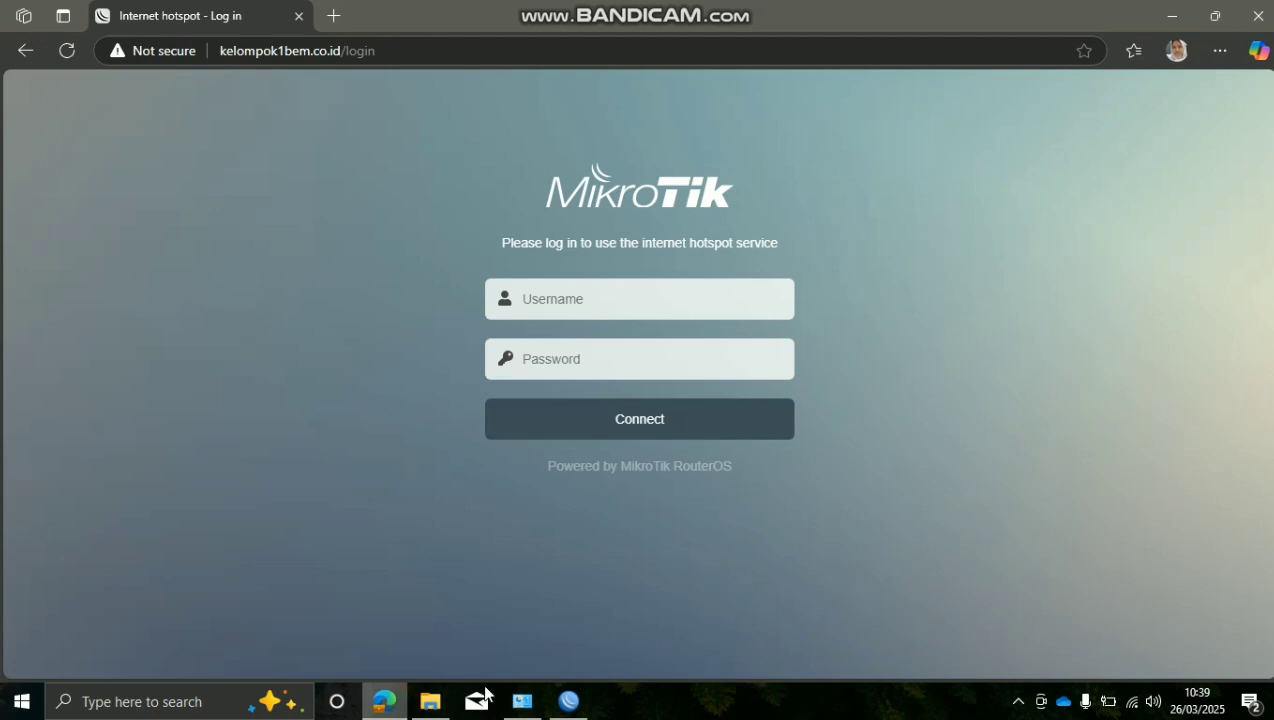
Log into the hotspot portal with the local user's username and password
click(708, 293)
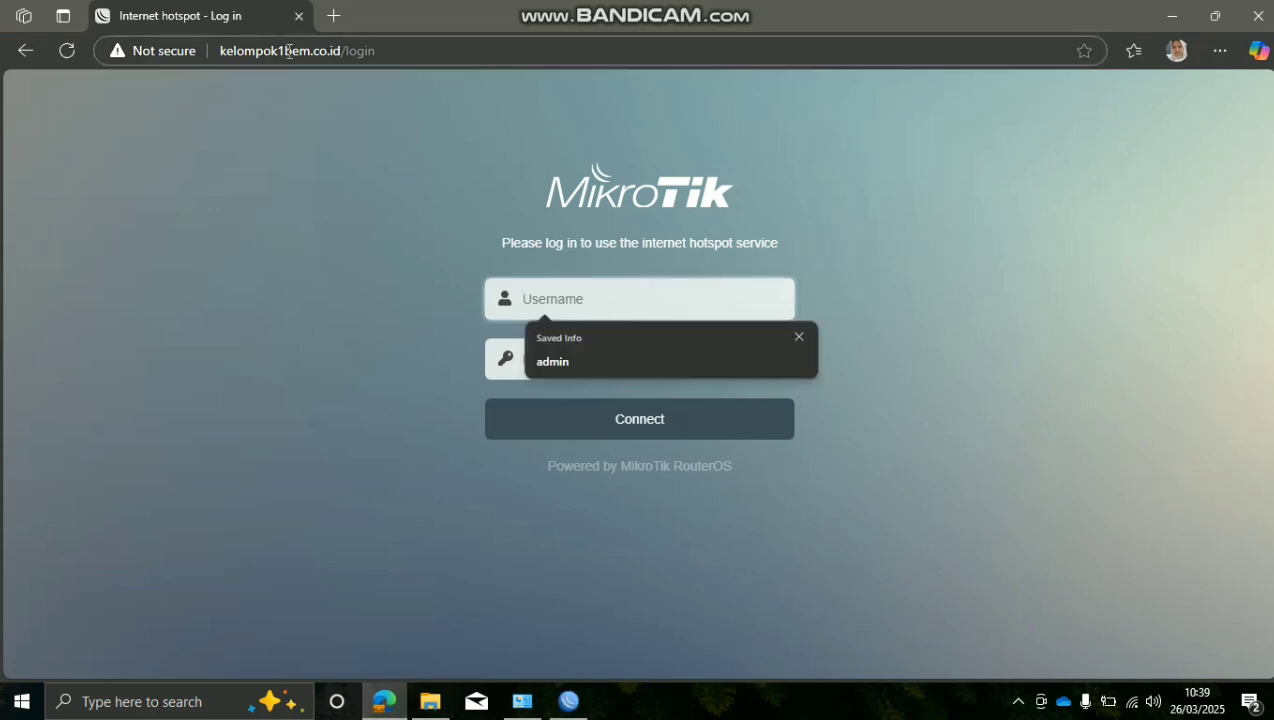
drag(405, 53, 256, 50)
click(555, 507)
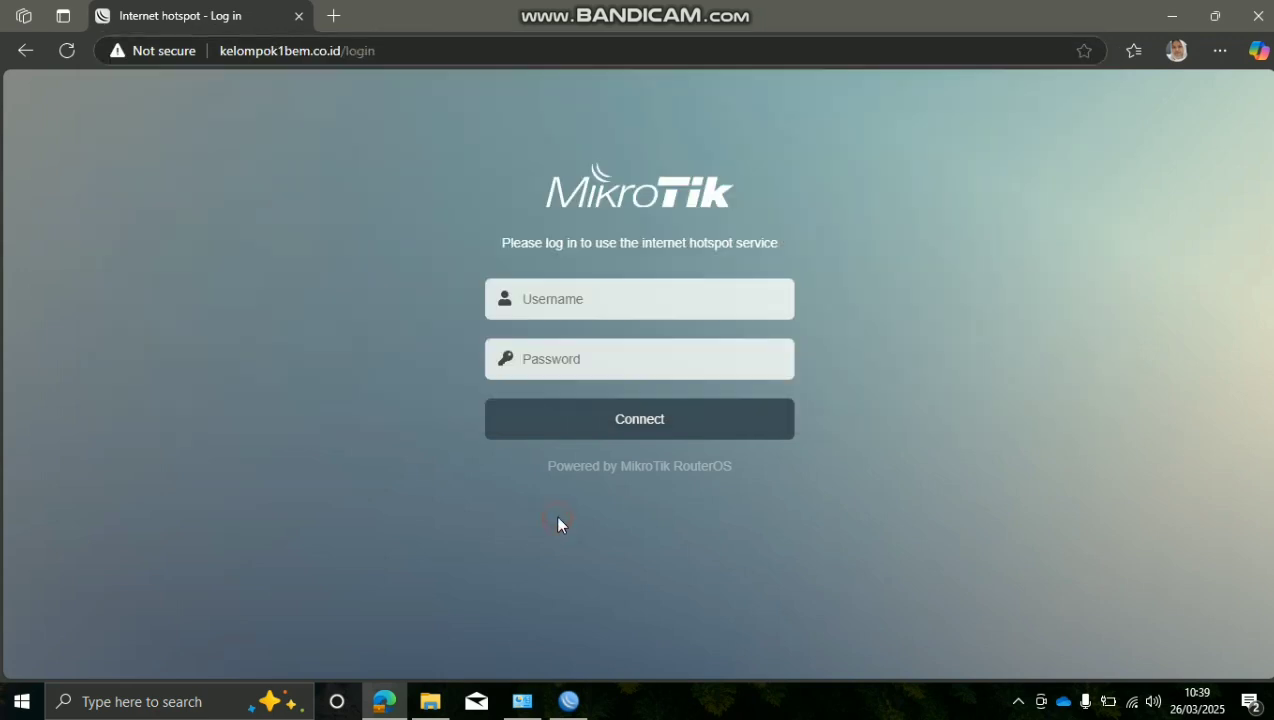
click(627, 307)
click(631, 357)
click(633, 350)
text(•)
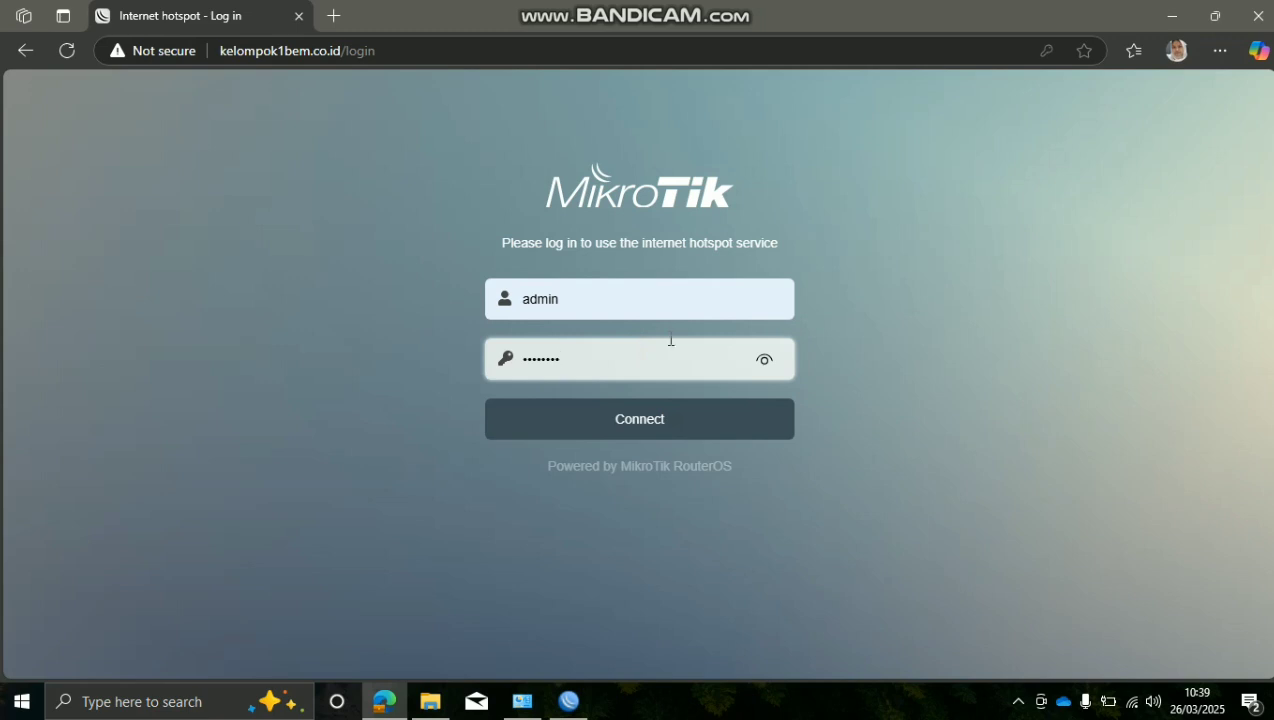
text(2345678)
click(765, 359)
click(740, 410)
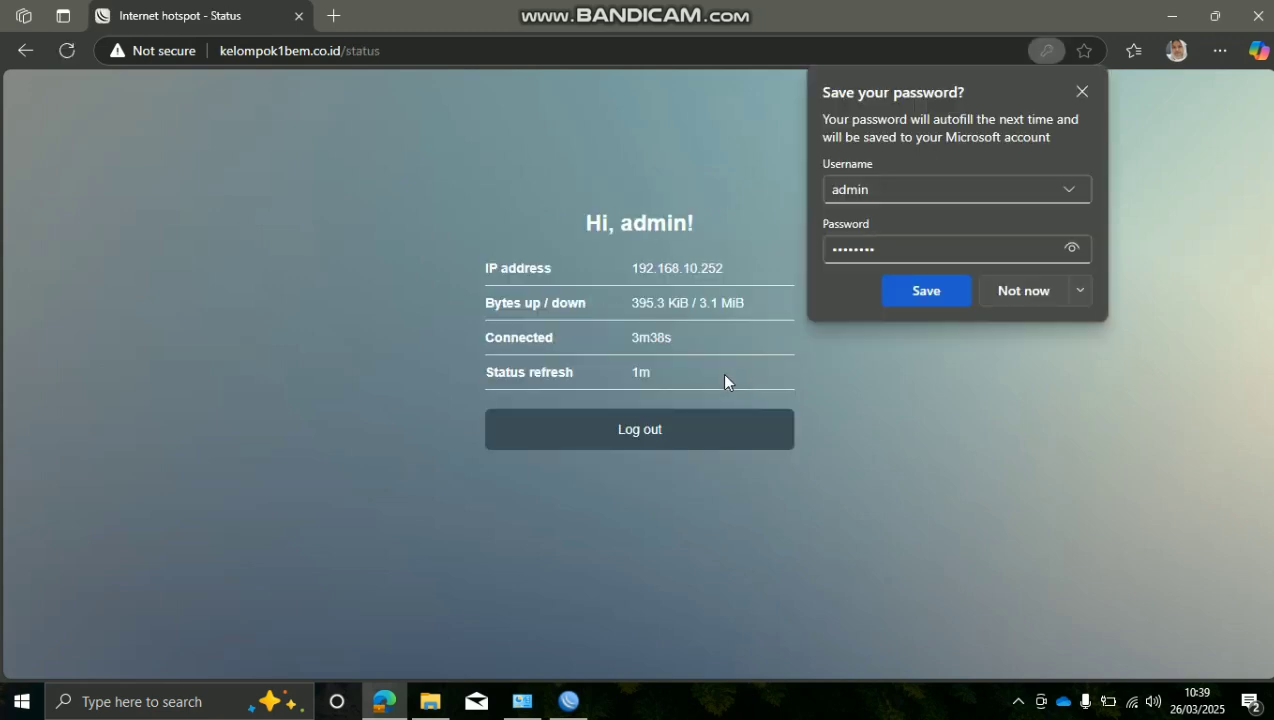
Dismiss the save-password prompt, search google scholar in a new tab, then minimise Edge
drag(721, 266, 665, 270)
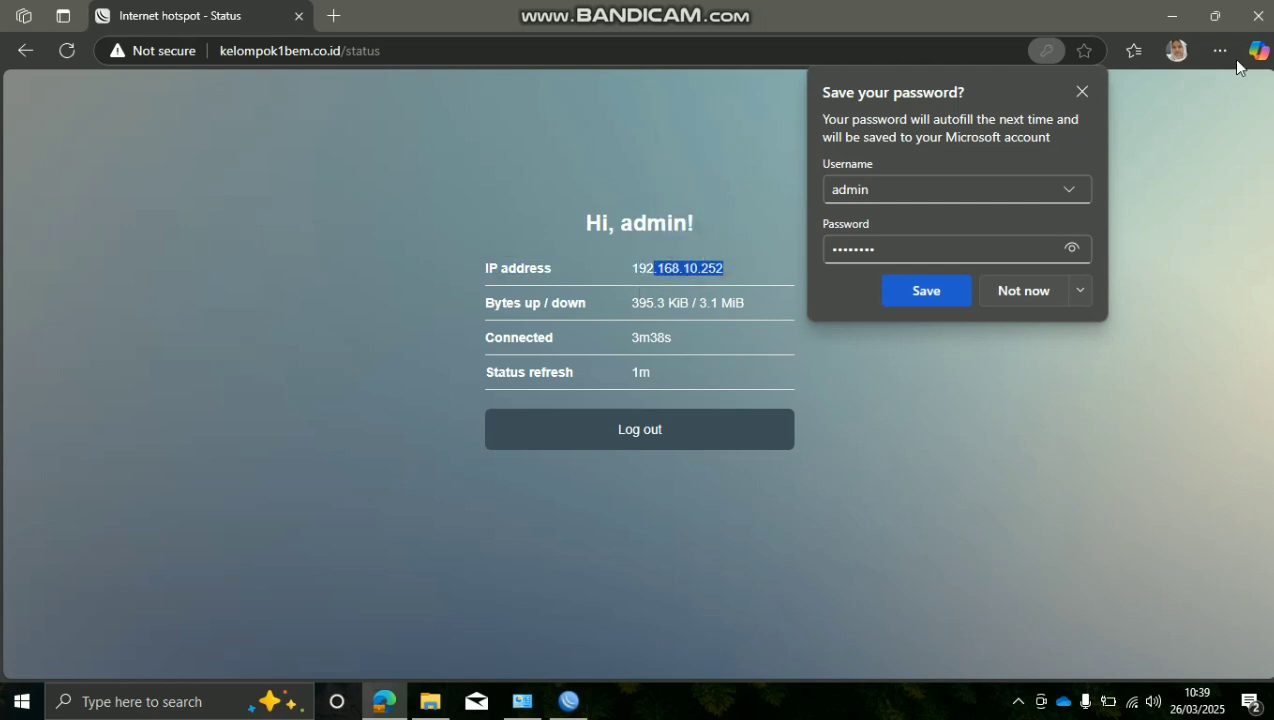
click(1082, 92)
click(779, 268)
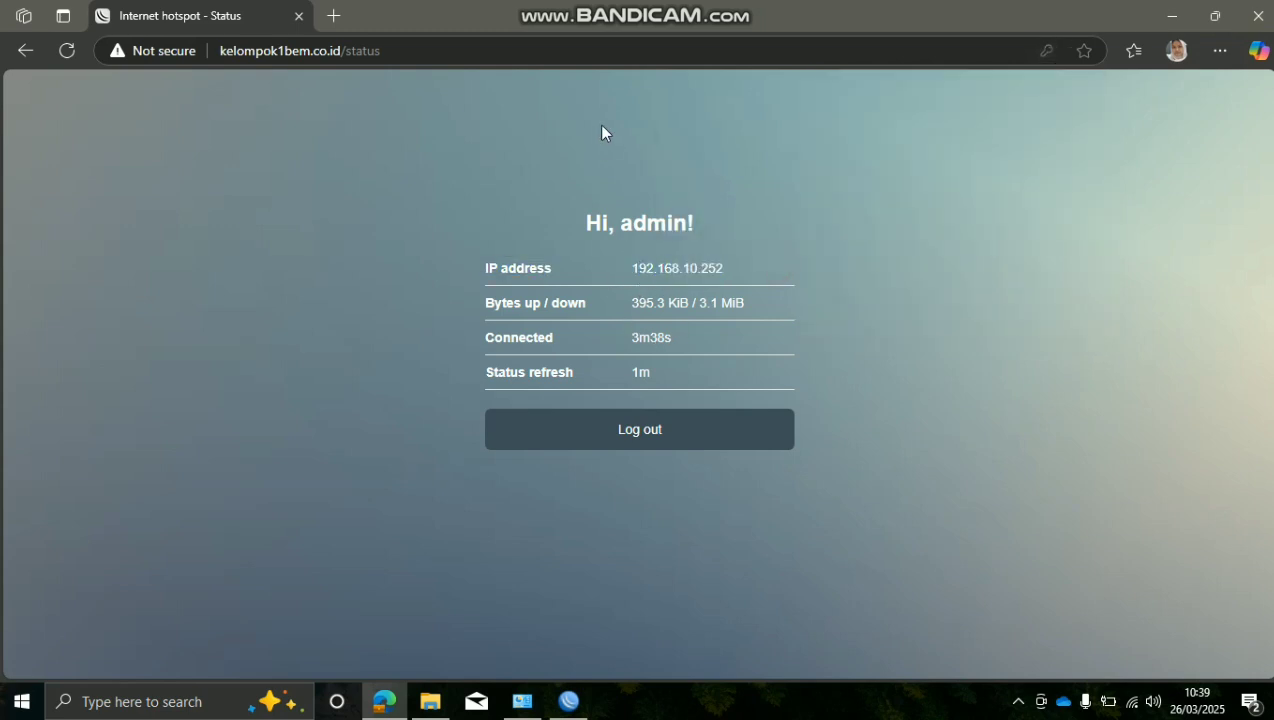
click(330, 16)
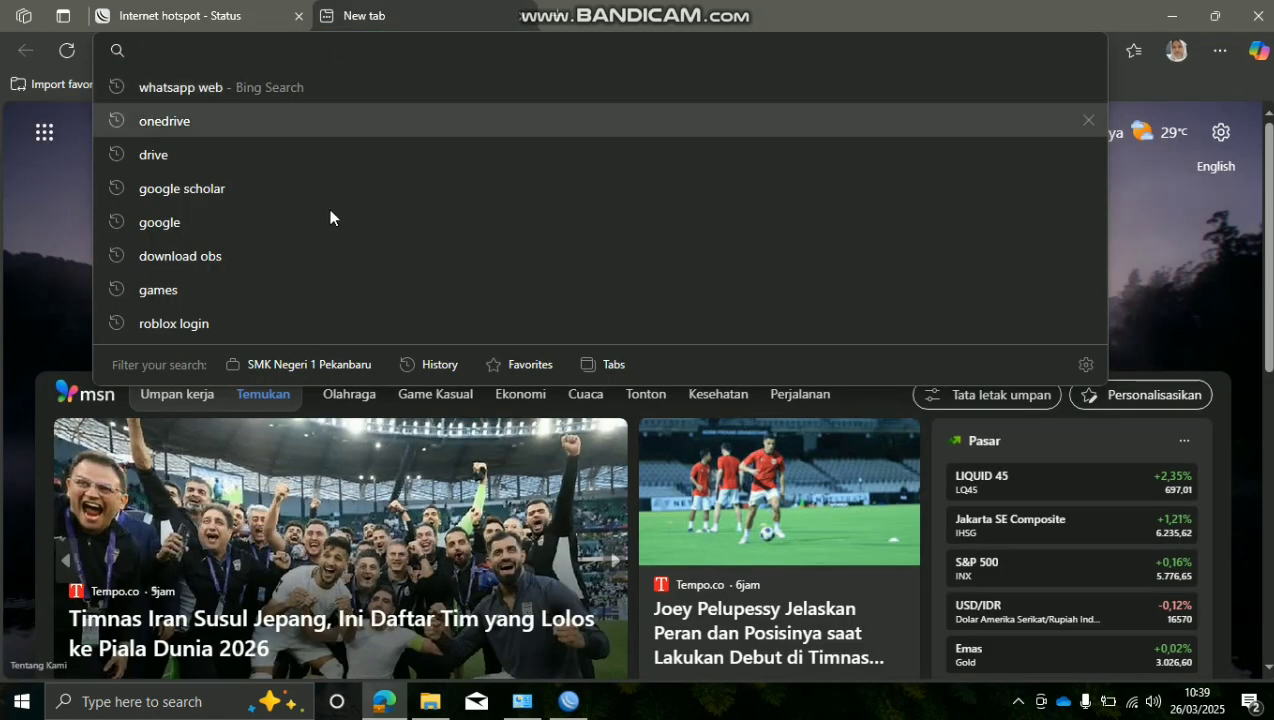
click(325, 192)
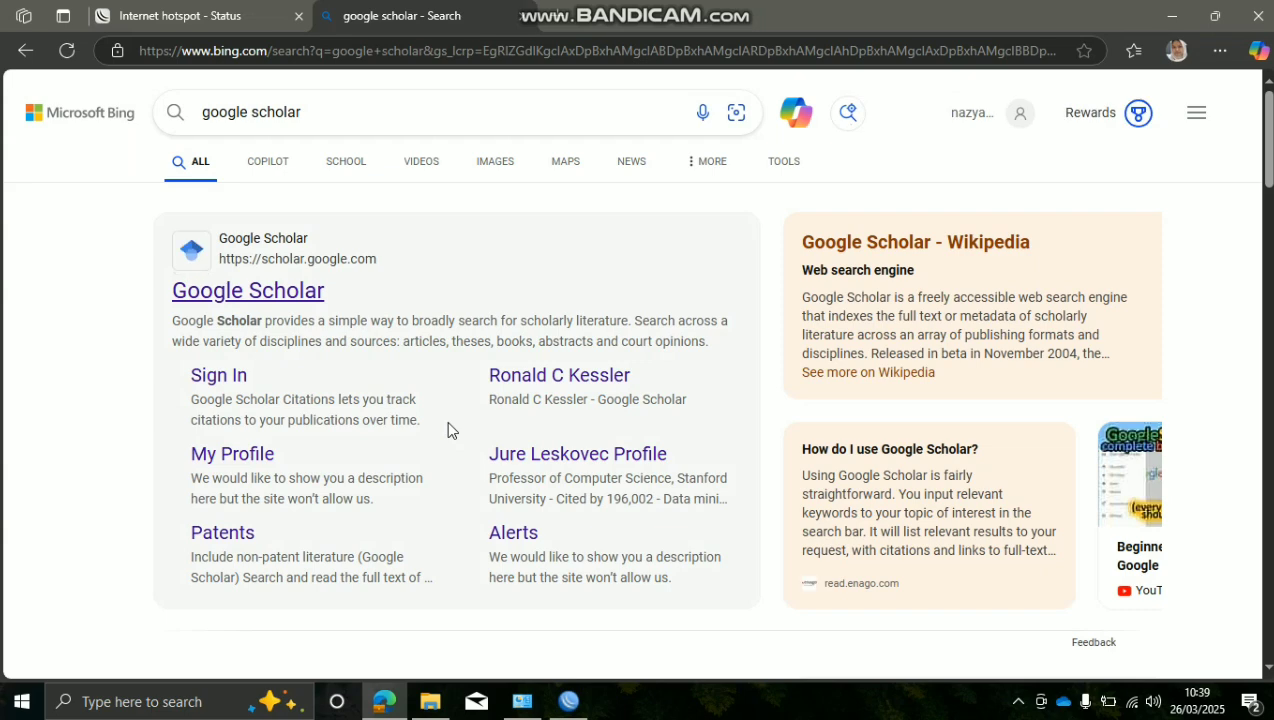
scroll(449, 297, down, 4)
scroll(480, 270, up, 3)
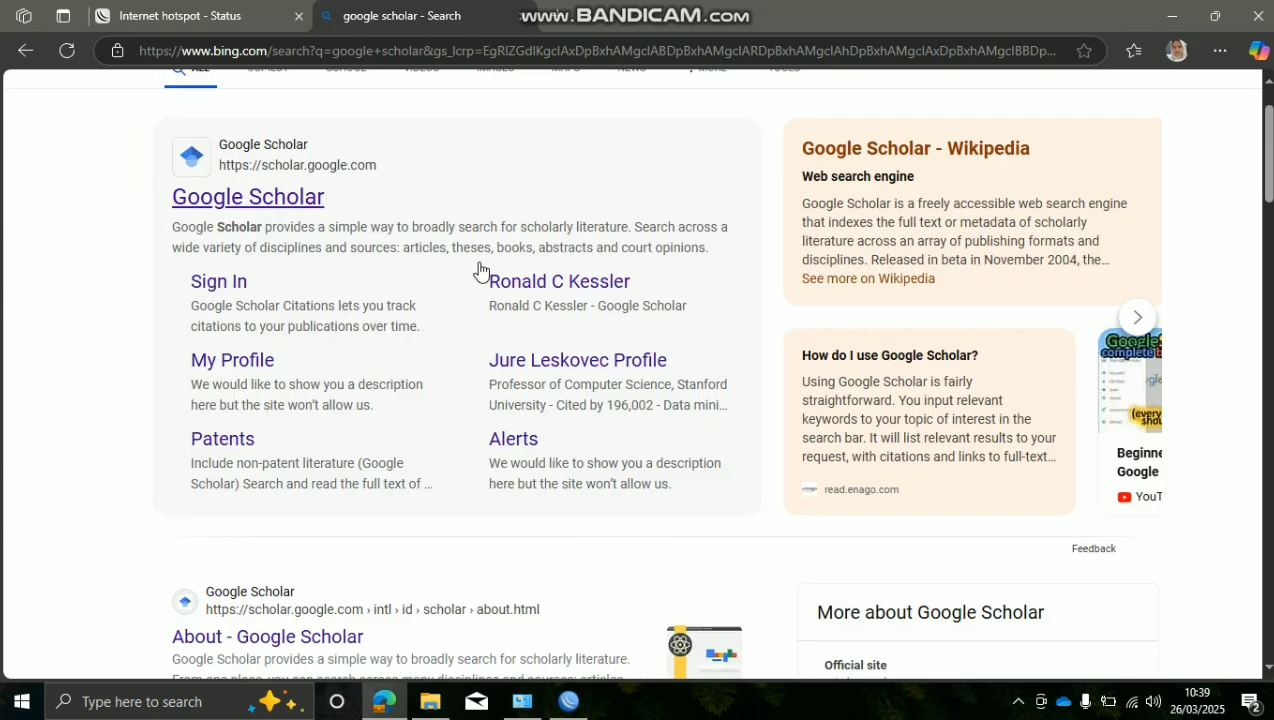
click(1172, 16)
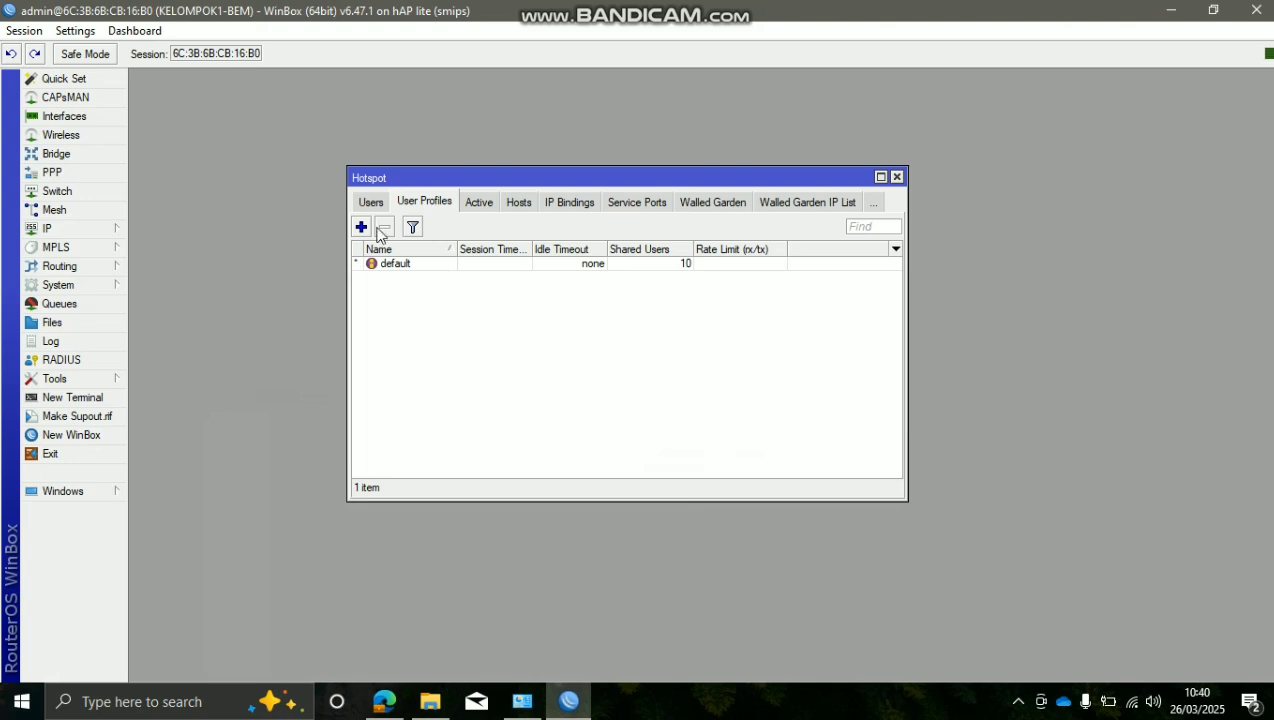
click(797, 710)
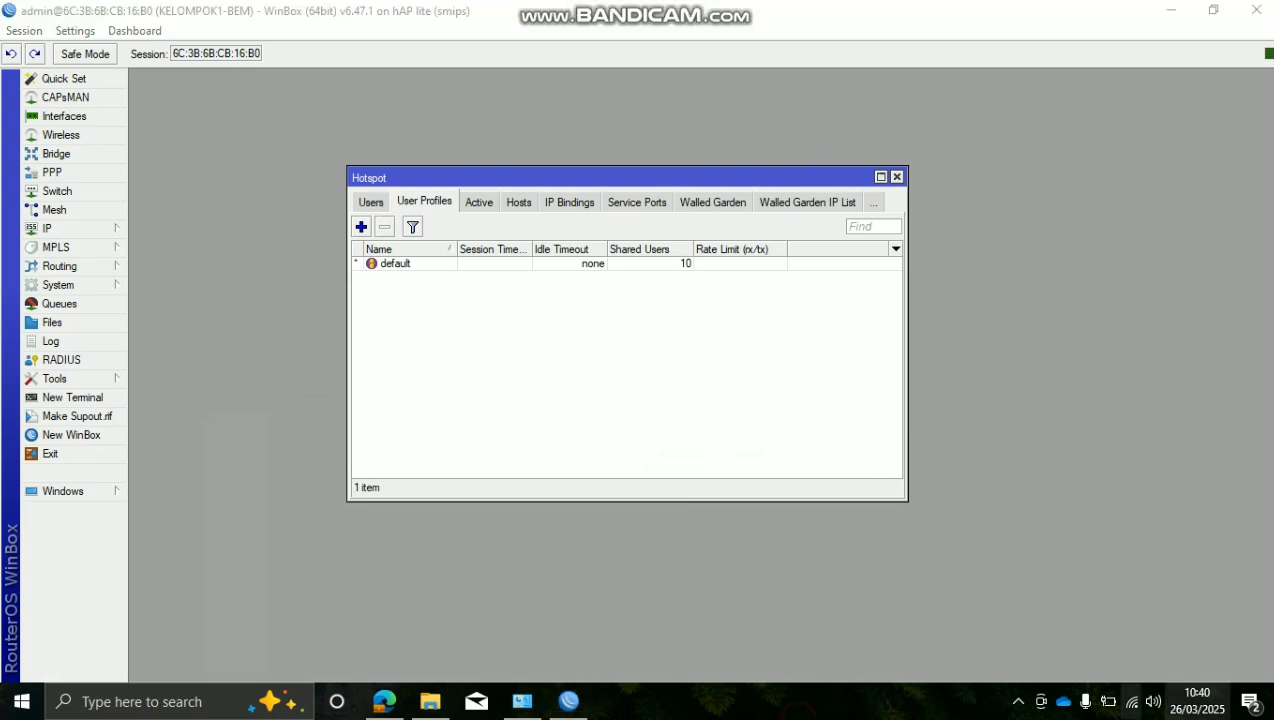